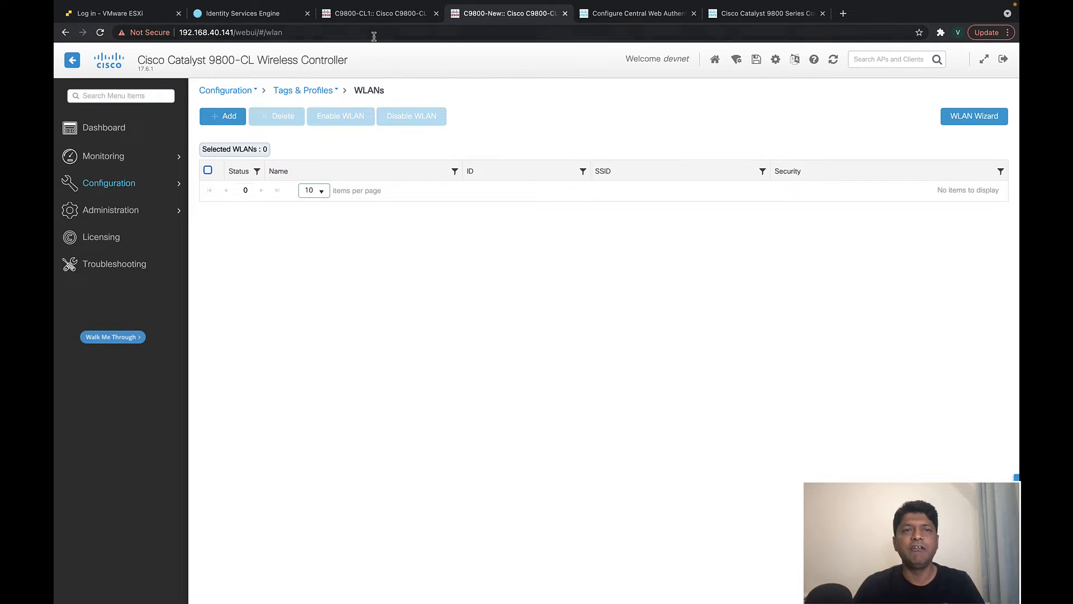
- Switch to the C9800-CL1 controller tab listing four policy profiles, including v2sk-profile and v2sk-corp-profile
left_click(378, 14)
left_click(501, 17)
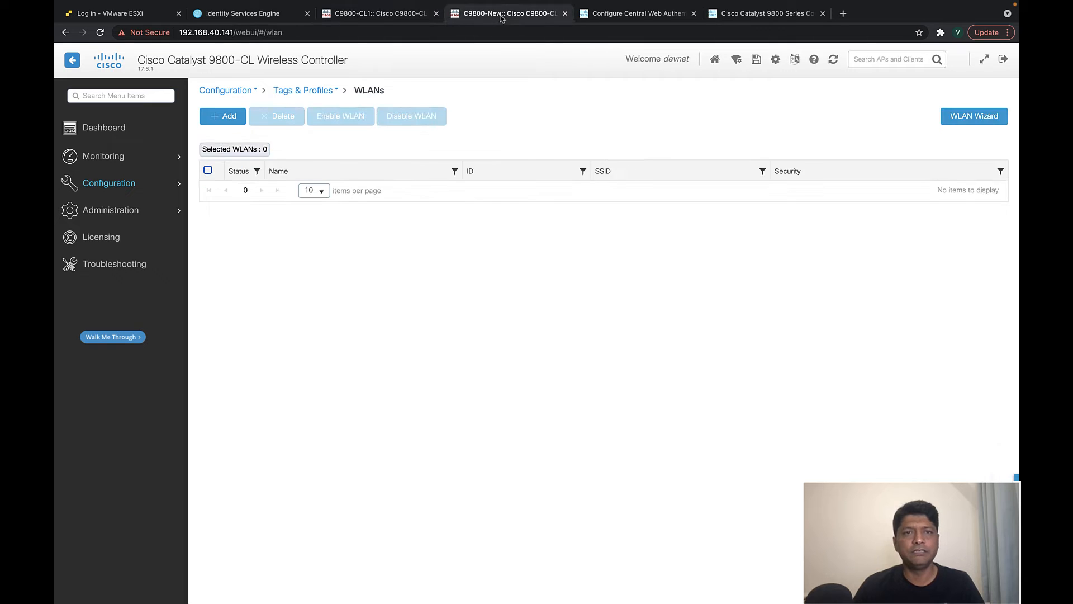
left_click(403, 17)
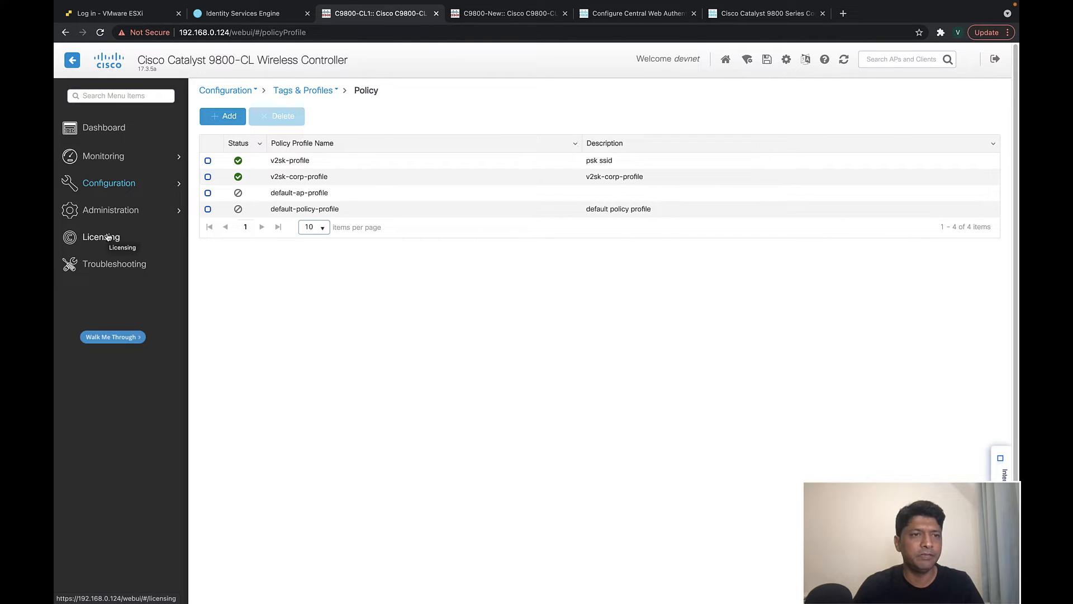
mouse_move(110, 211)
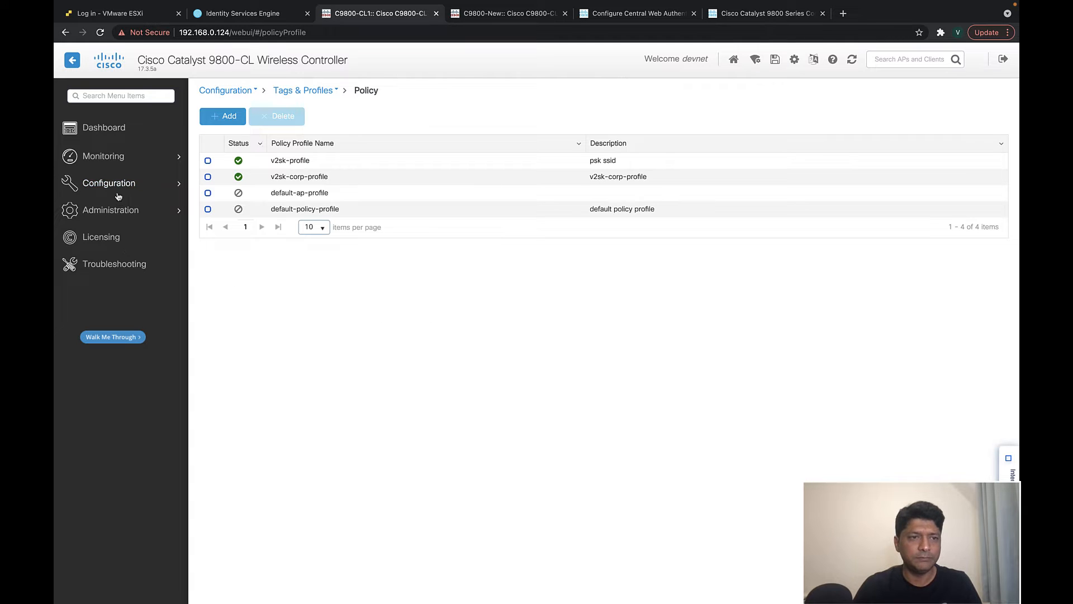
- Check the controller's mobility MAC address under Configuration > Wireless > Mobility
mouse_move(119, 190)
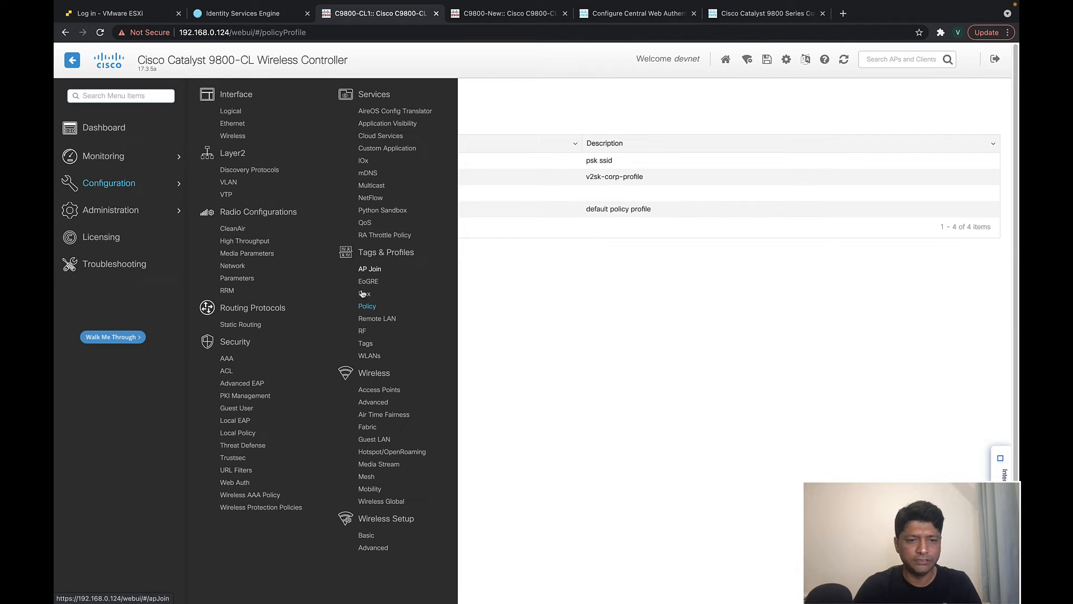
left_click(369, 488)
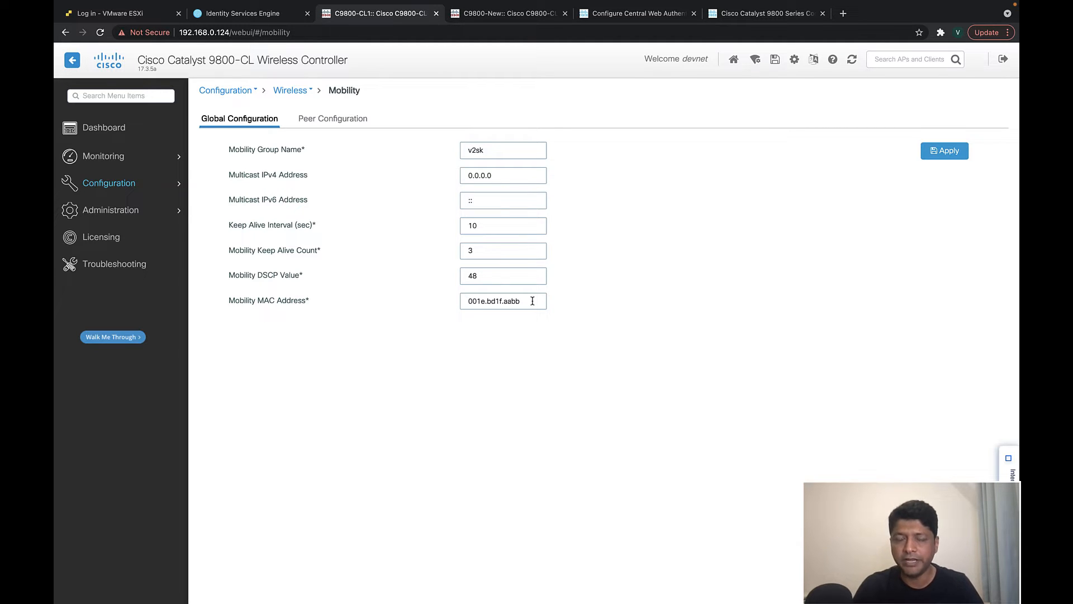
left_click_drag(534, 303, 450, 305)
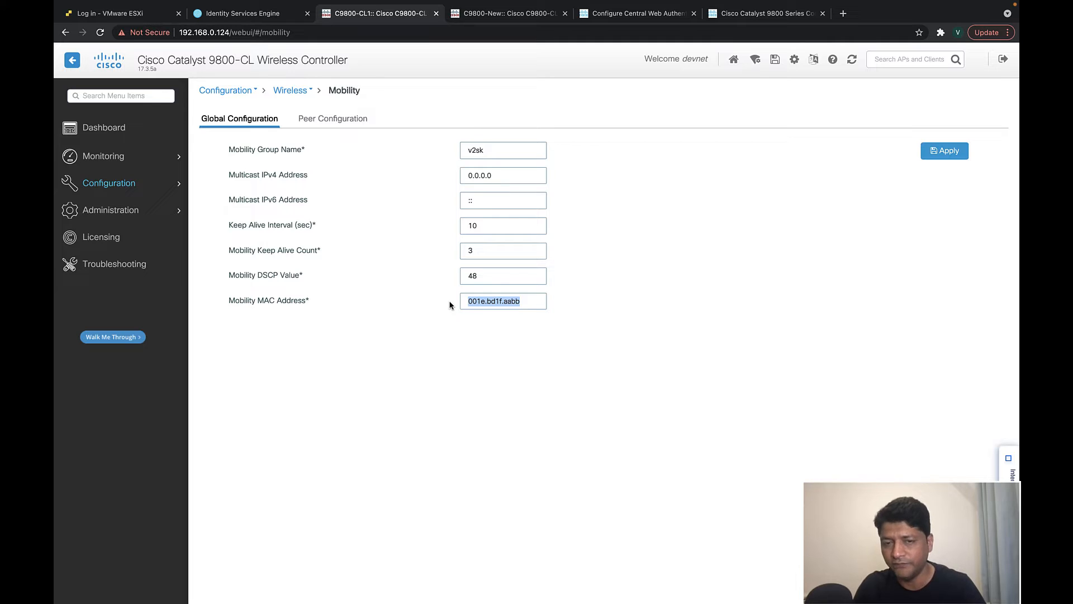
left_click(541, 380)
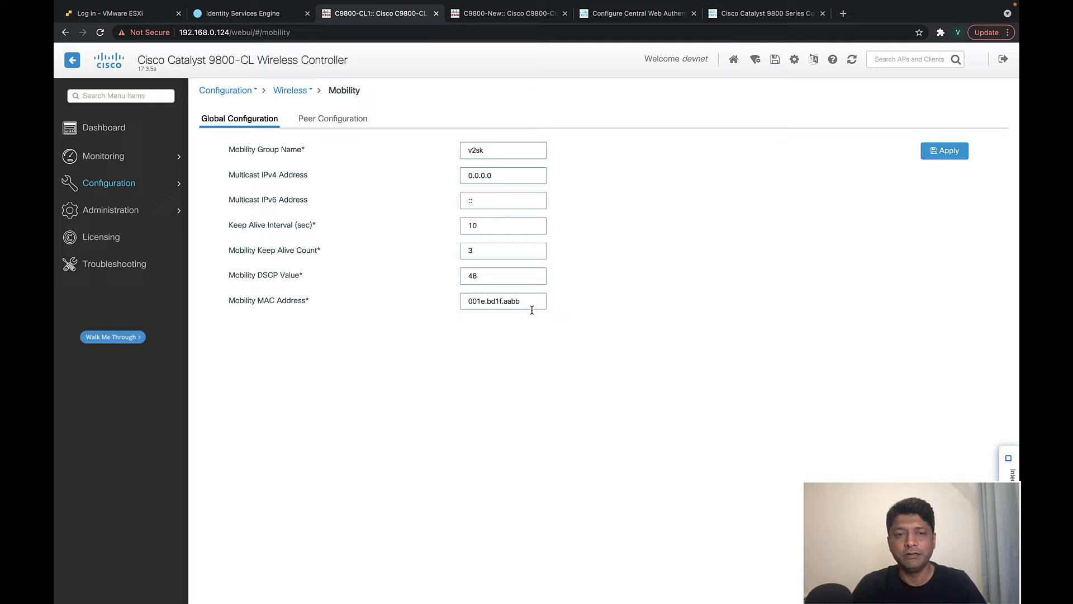
left_click_drag(525, 301, 459, 301)
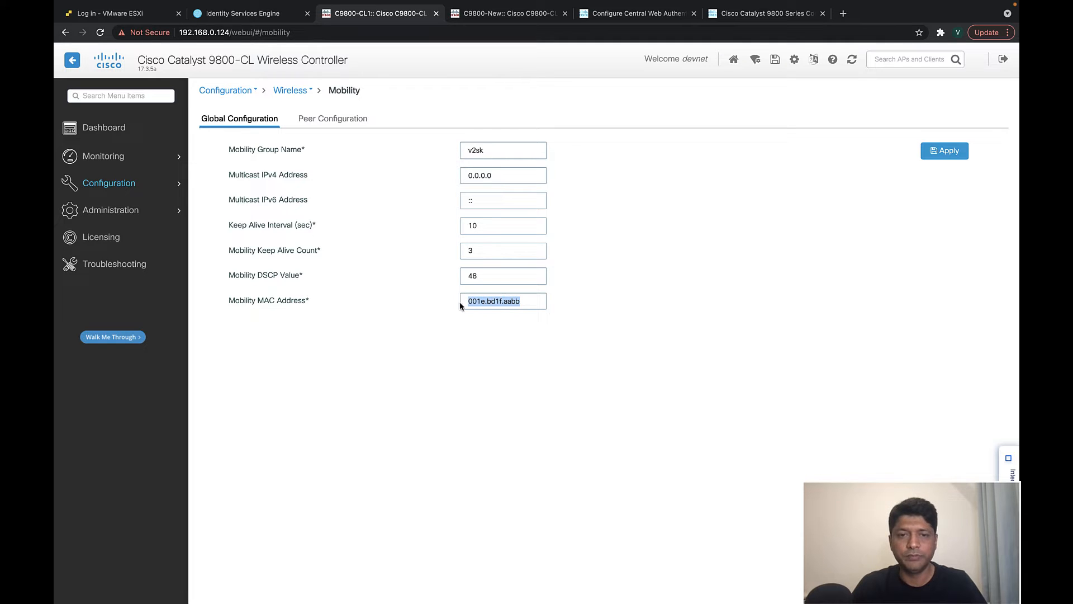
left_click(617, 310)
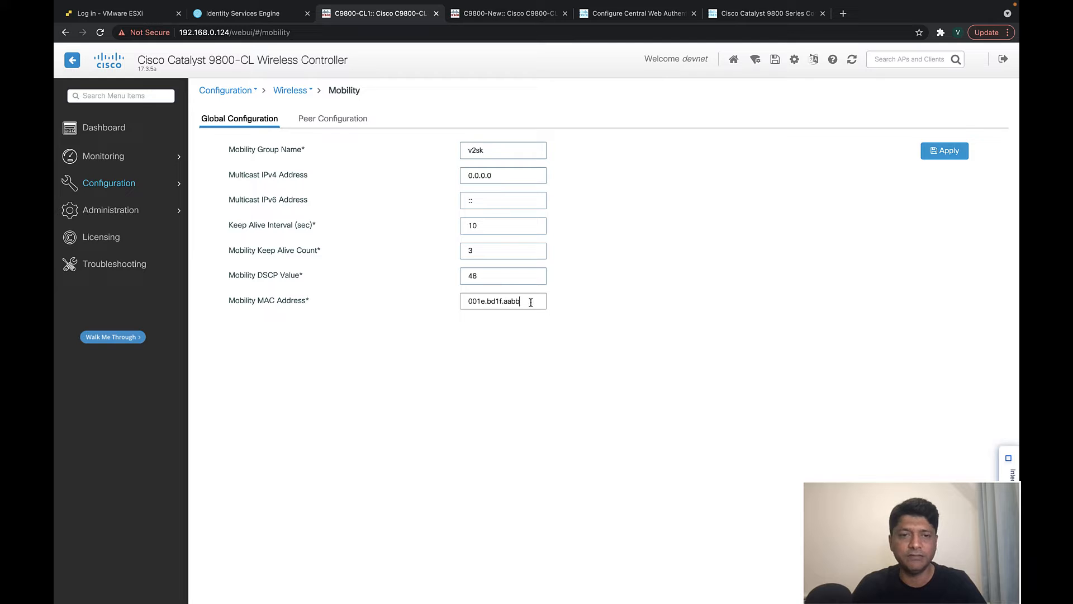
- Review mobility peer 192.168.40.141 in group v2skanchor and confirm its status is Up
left_click(333, 118)
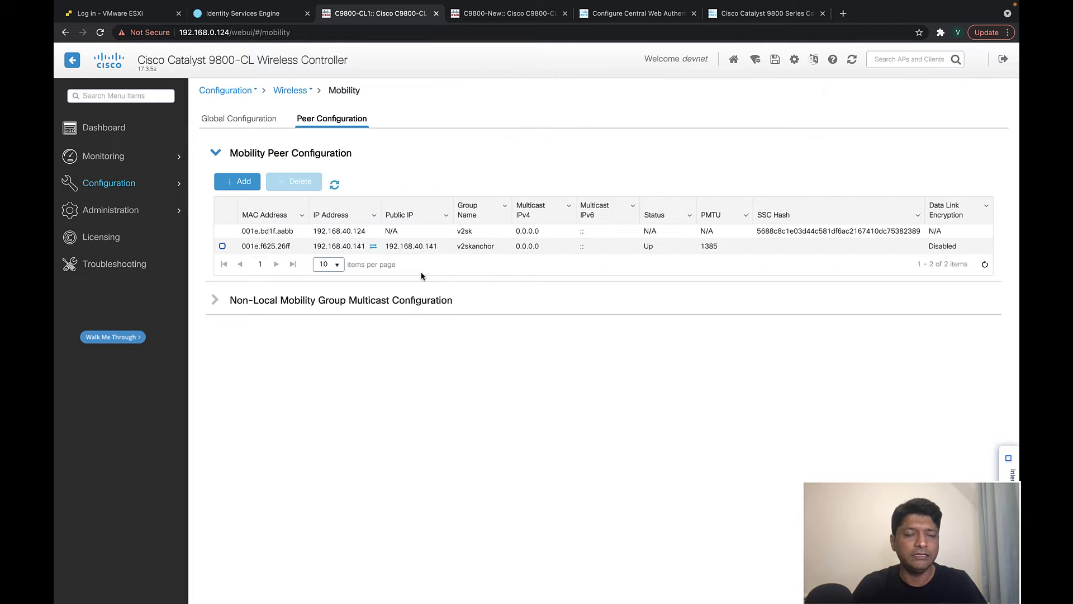
left_click_drag(337, 246, 366, 247)
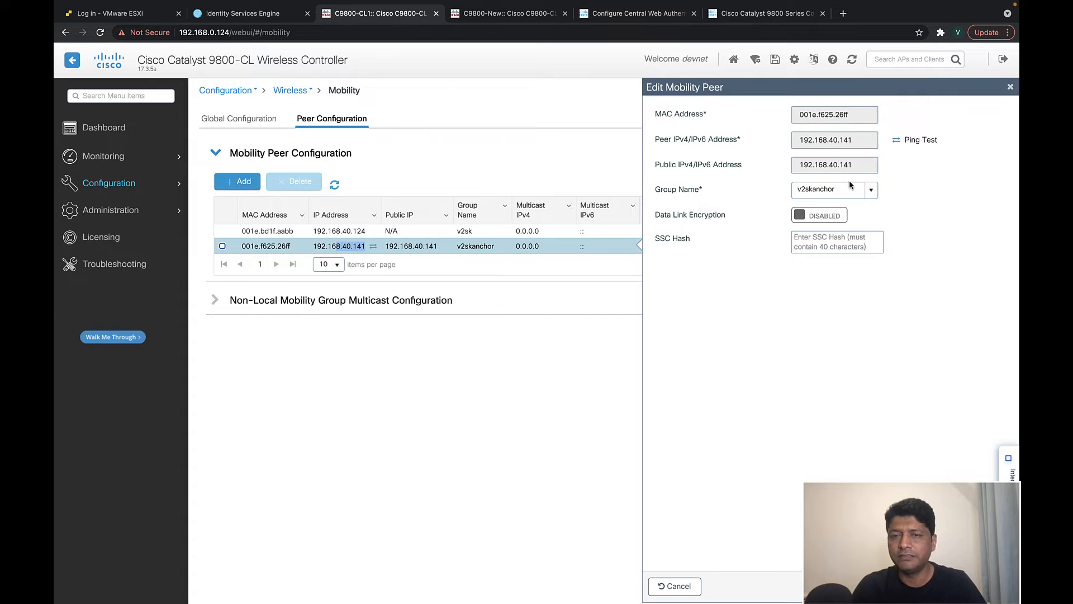
left_click(1010, 87)
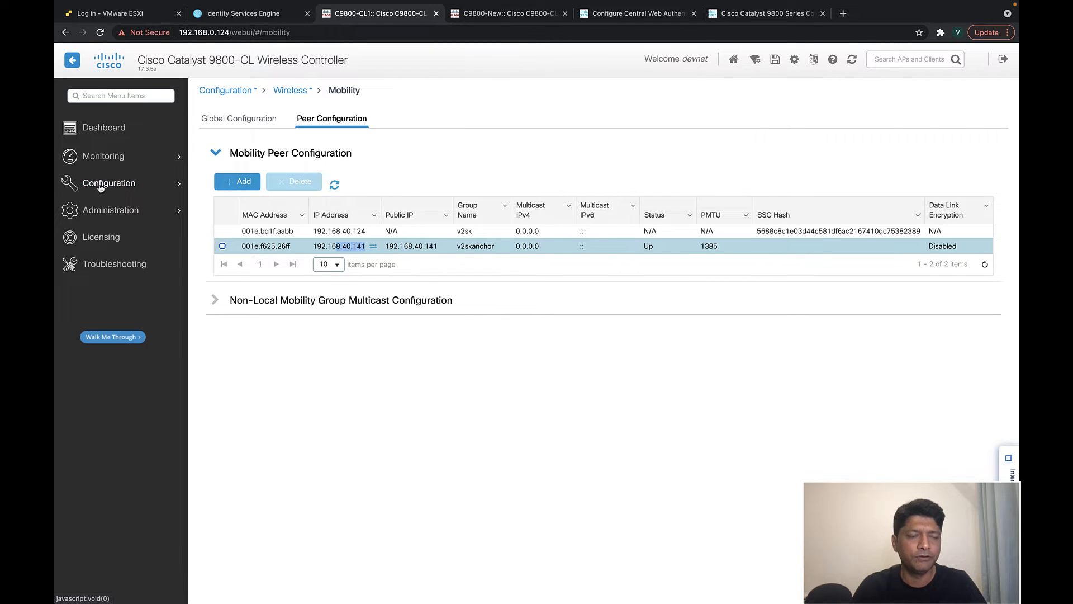
mouse_move(101, 187)
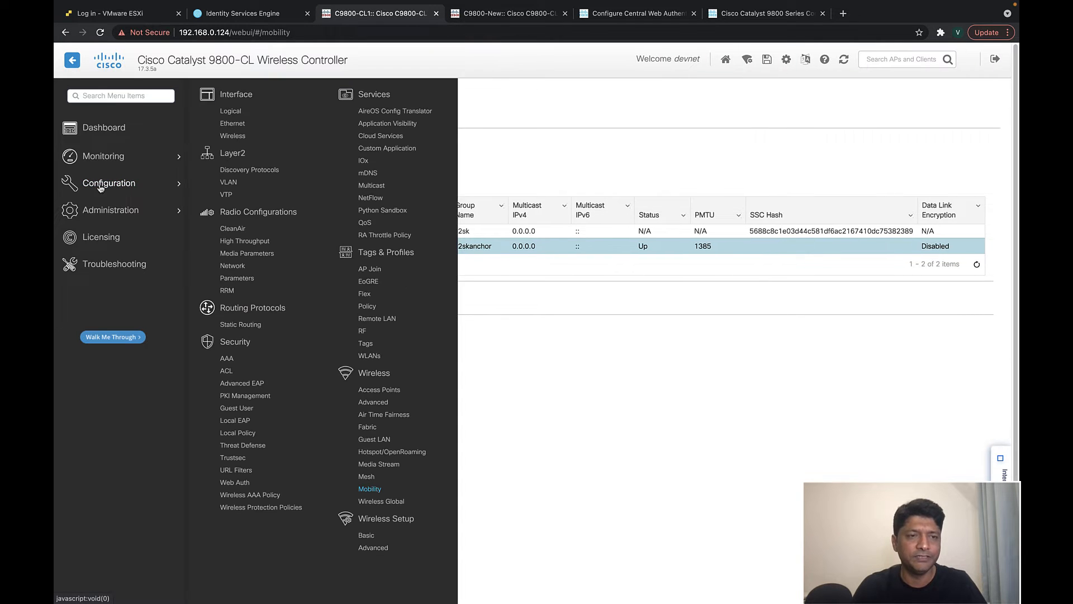
- Check the ise1 RADIUS server's address in the AAA security settings
left_click(228, 361)
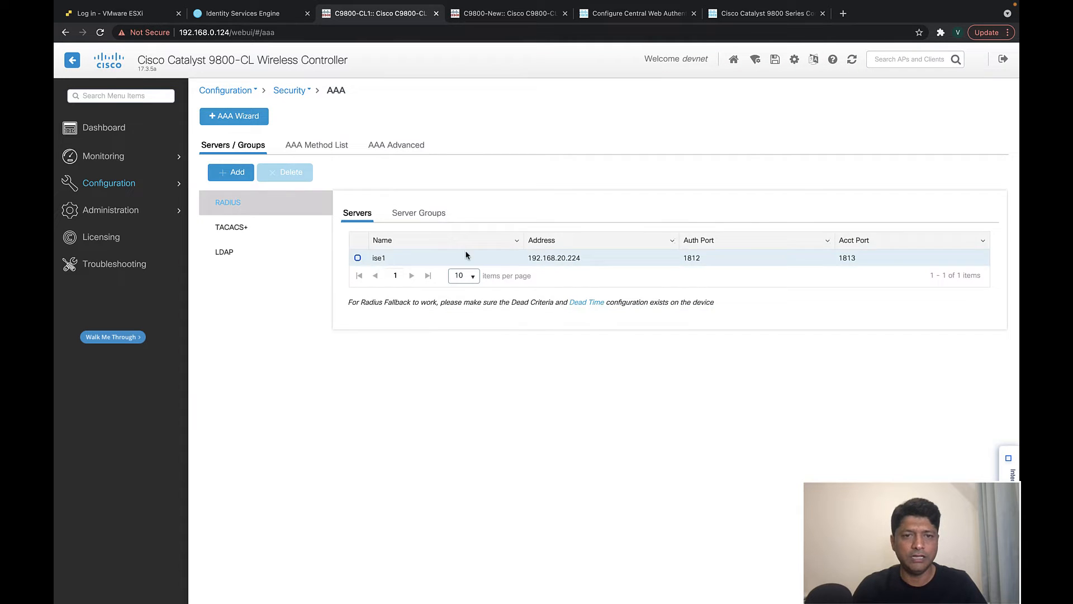
left_click(465, 254)
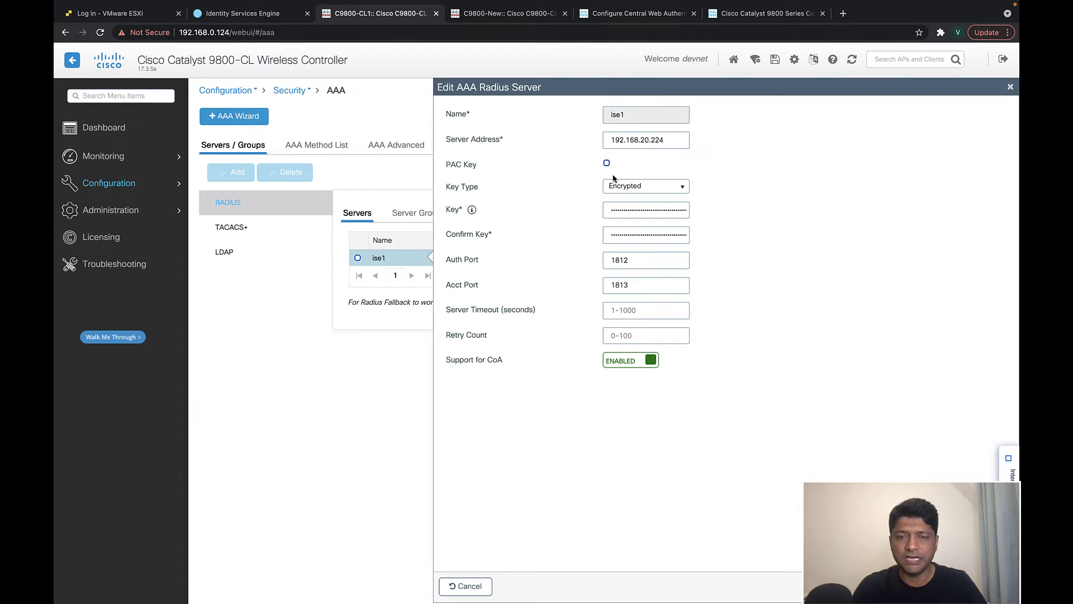
left_click(666, 145)
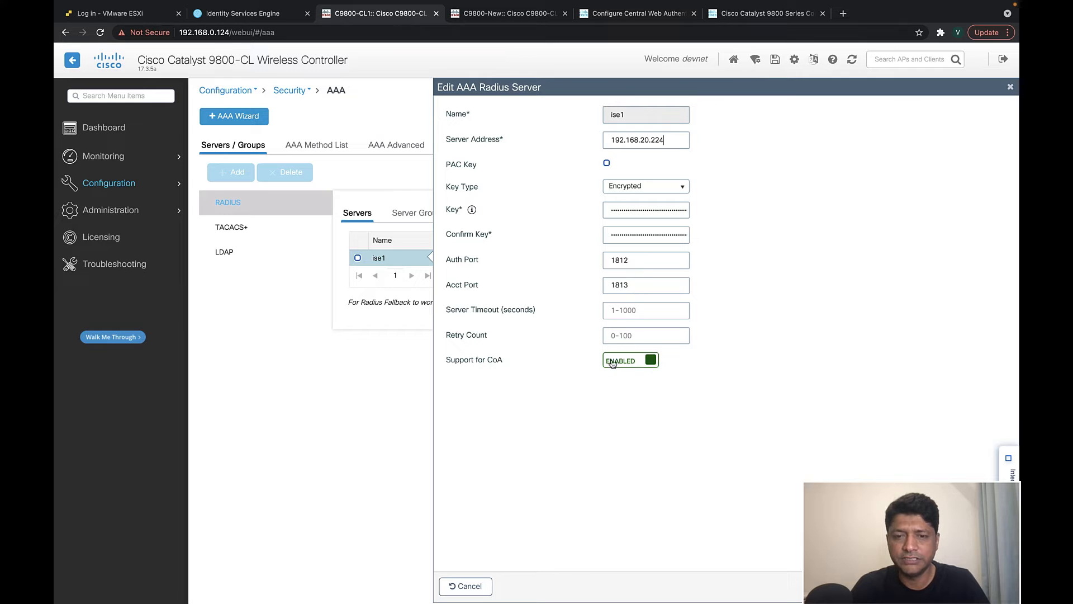
left_click(1010, 86)
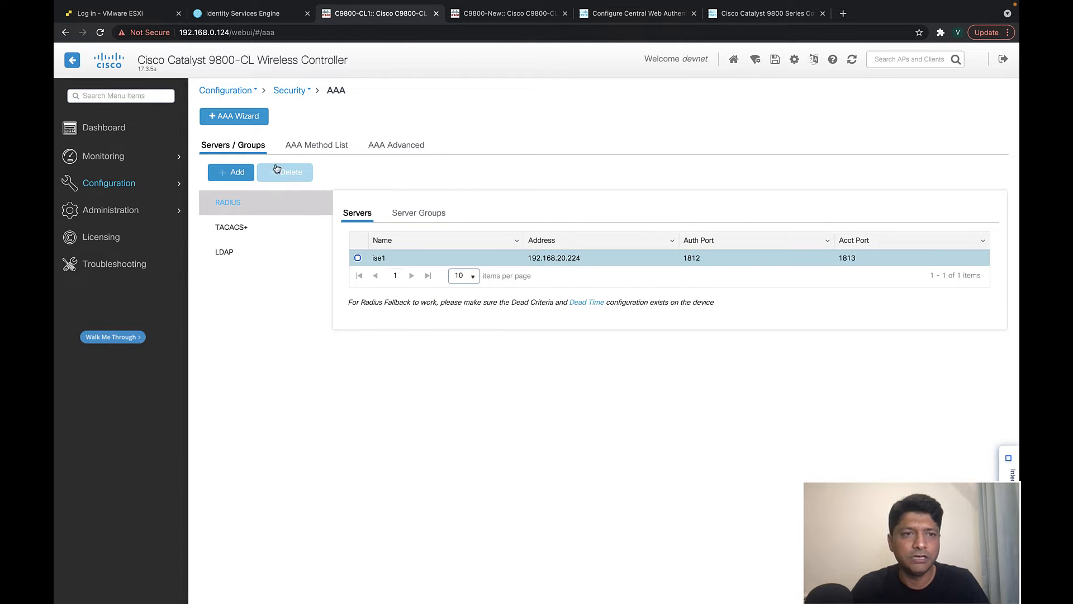
- Confirm ise1 is assigned to the RAD-GRP RADIUS server group
left_click(425, 214)
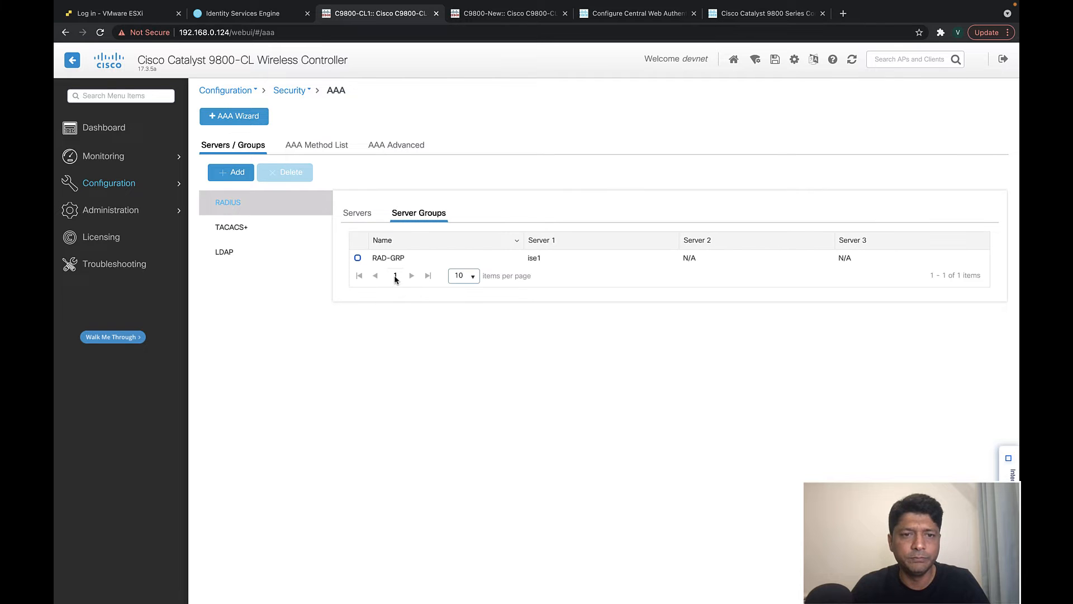
left_click(398, 257)
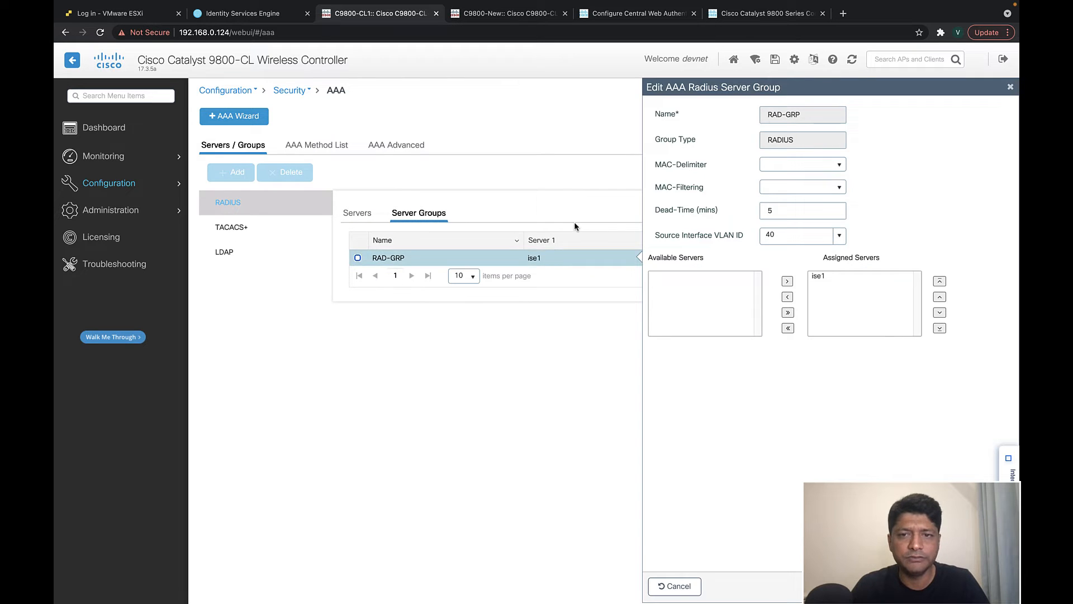
left_click(835, 278)
left_click(1010, 87)
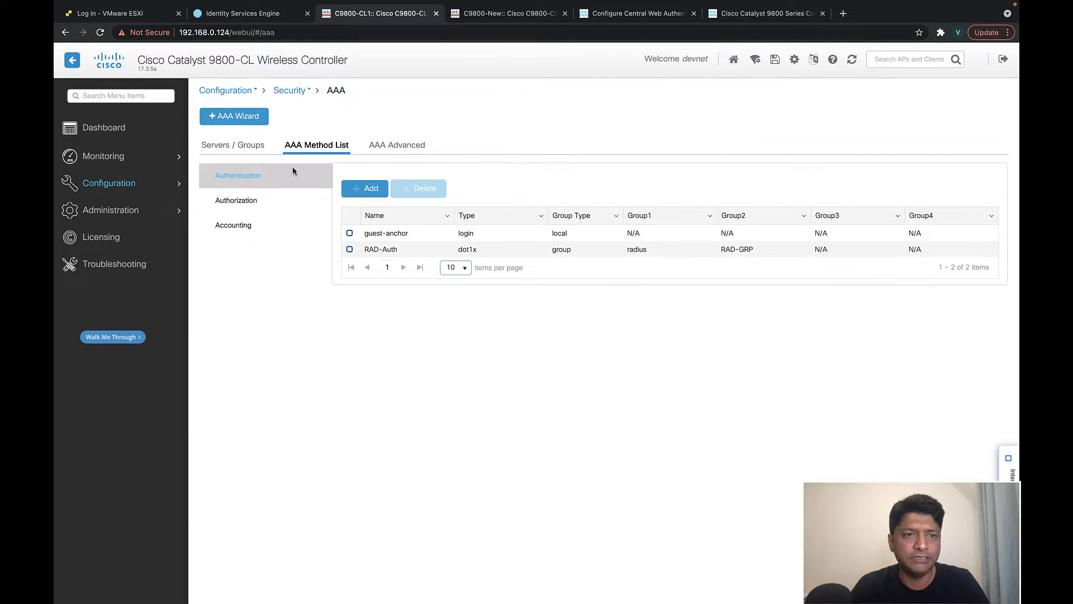
- Confirm authorization list guest-anchor-athr uses network, radius and RAD-GRP
left_click(230, 207)
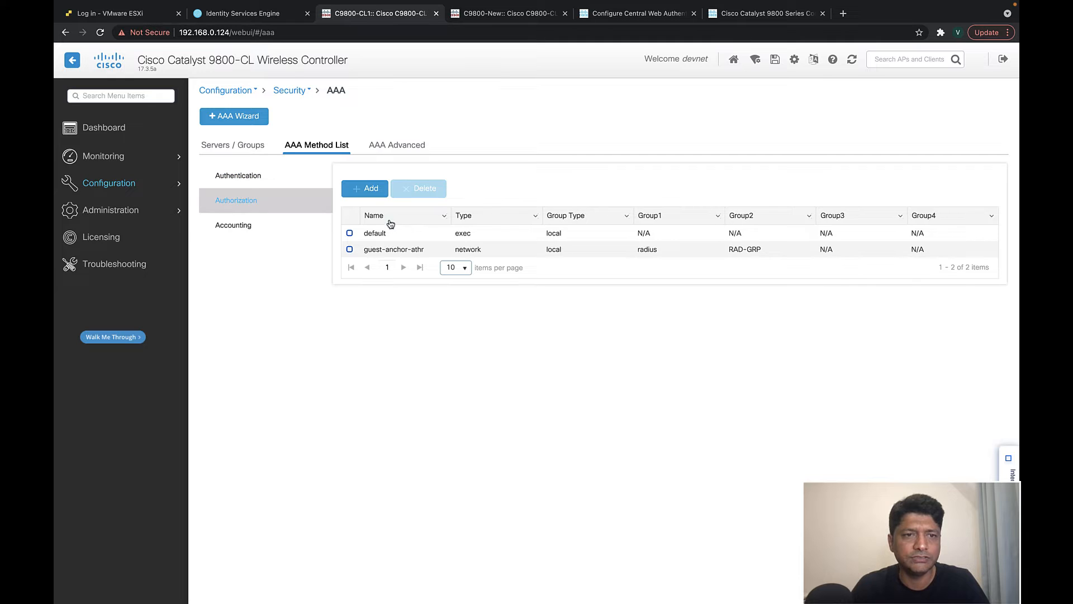
left_click(391, 249)
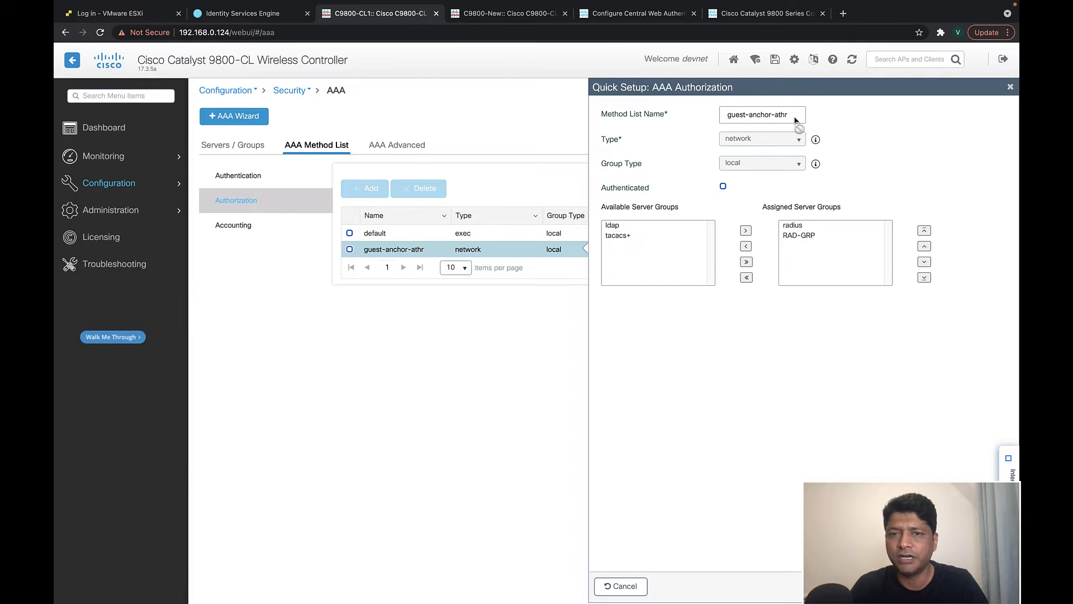
left_click(797, 234)
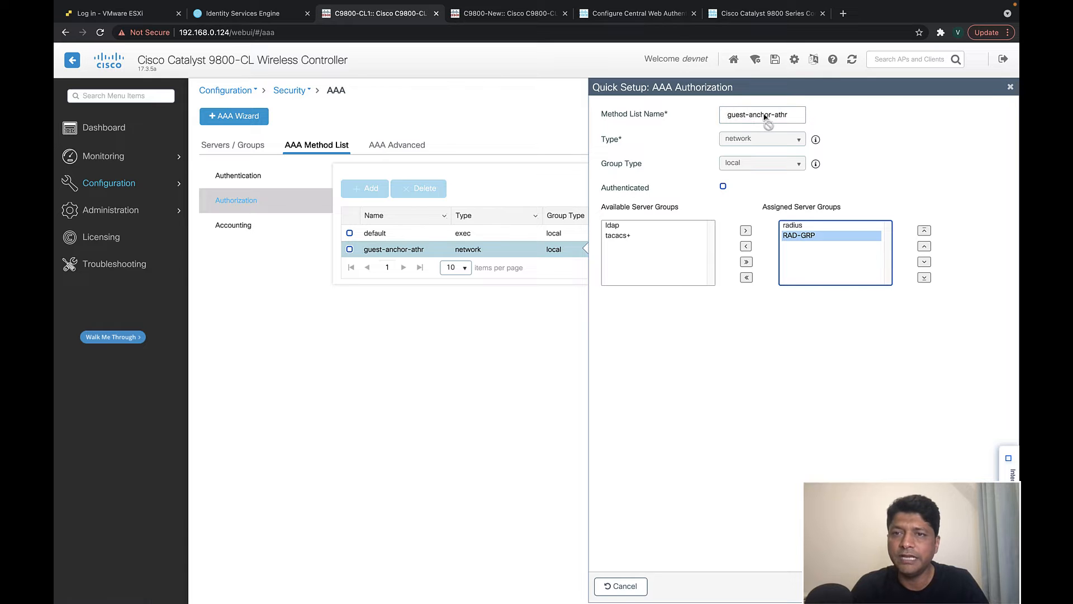
left_click(1010, 88)
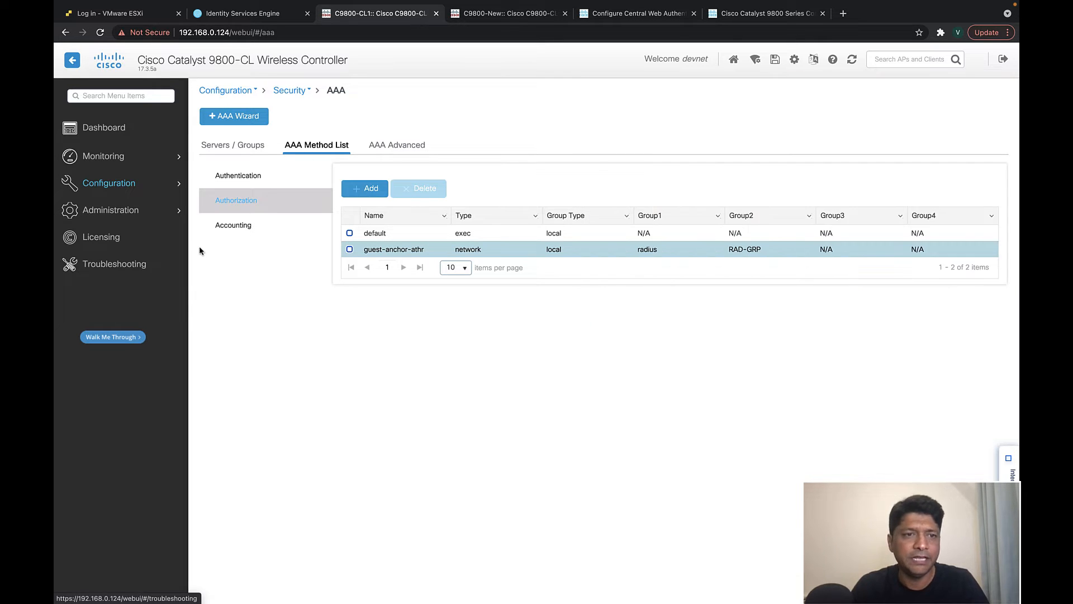
- Confirm accounting list RAD-Acct uses identity, radius and RAD-GRP
left_click(233, 225)
left_click(401, 239)
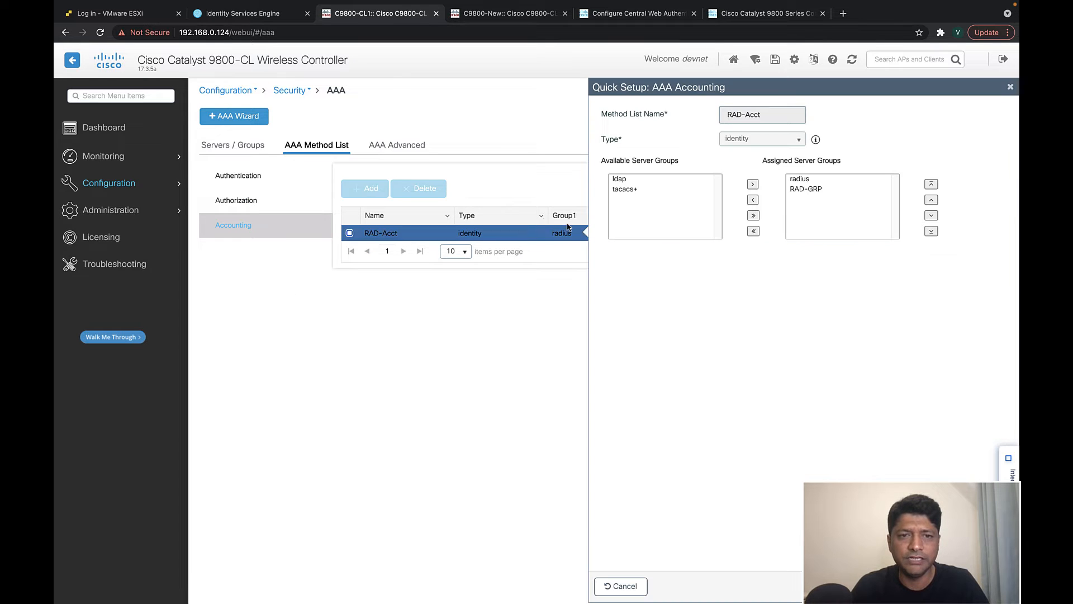
left_click(814, 191)
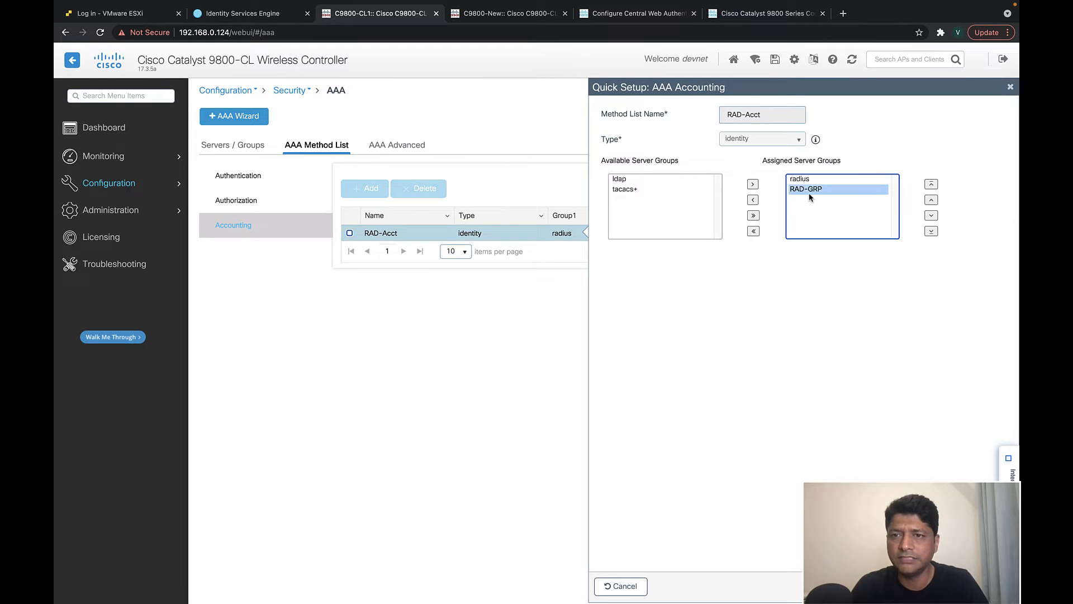
left_click(1011, 88)
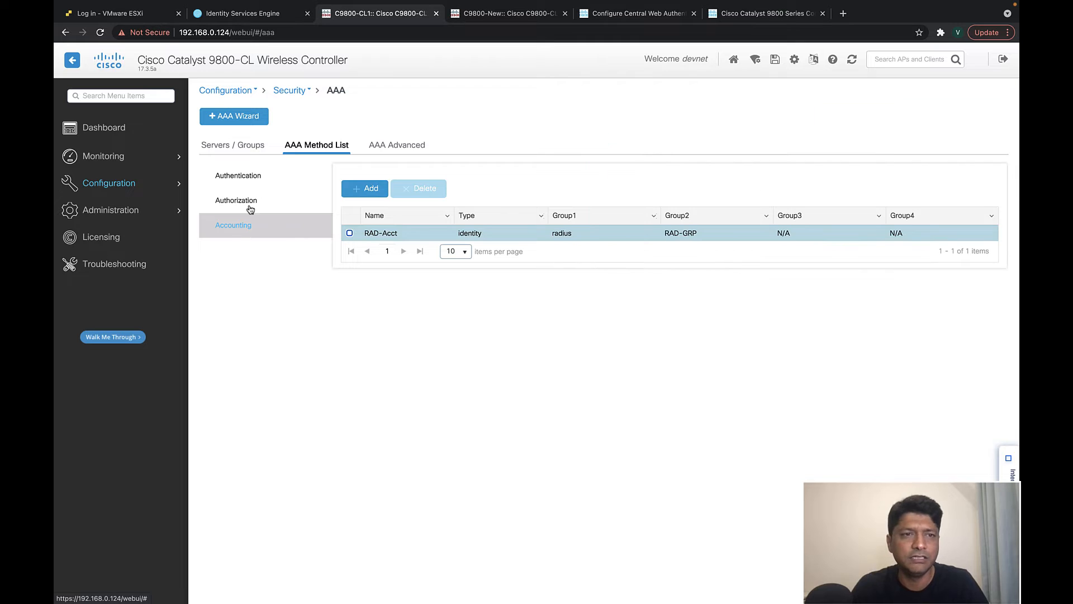
mouse_move(122, 191)
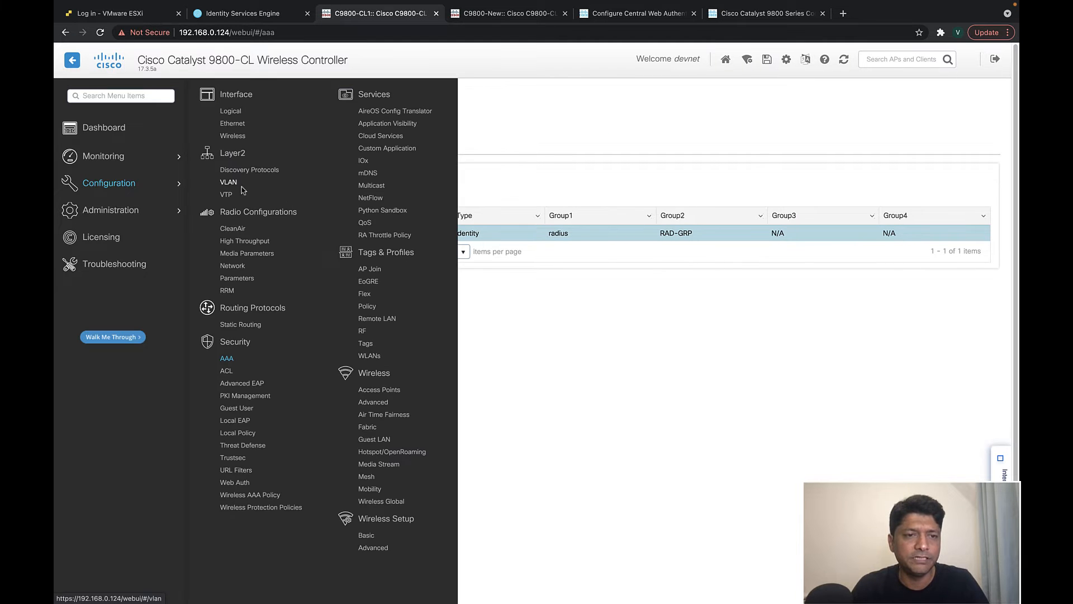
- Confirm Vlan40 has 192.168.40.124, then show the WLAN list with v2sk and v2sk-corp
left_click(228, 183)
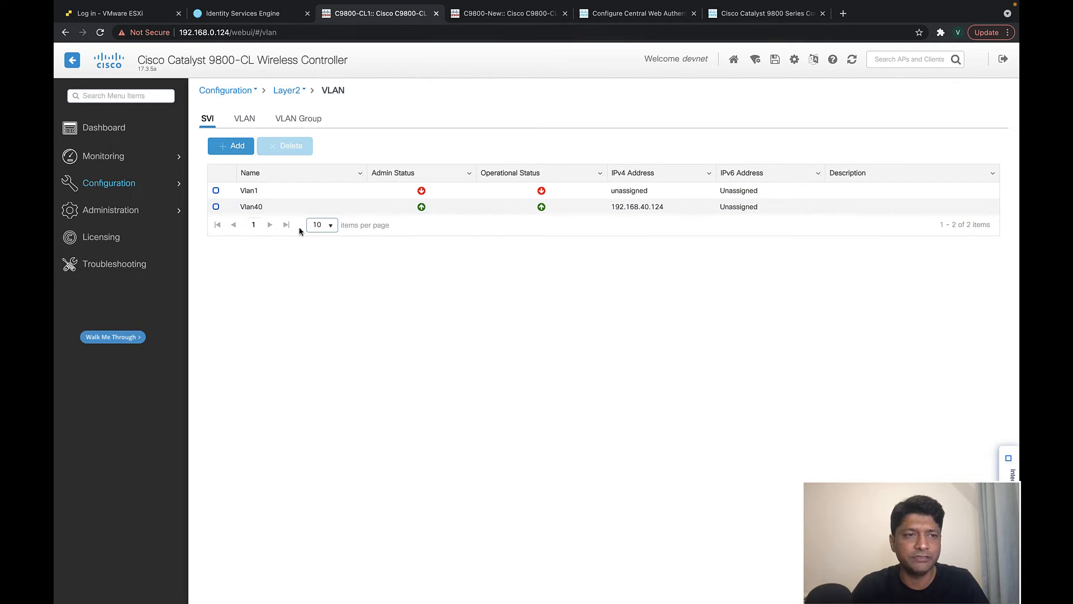
mouse_move(103, 189)
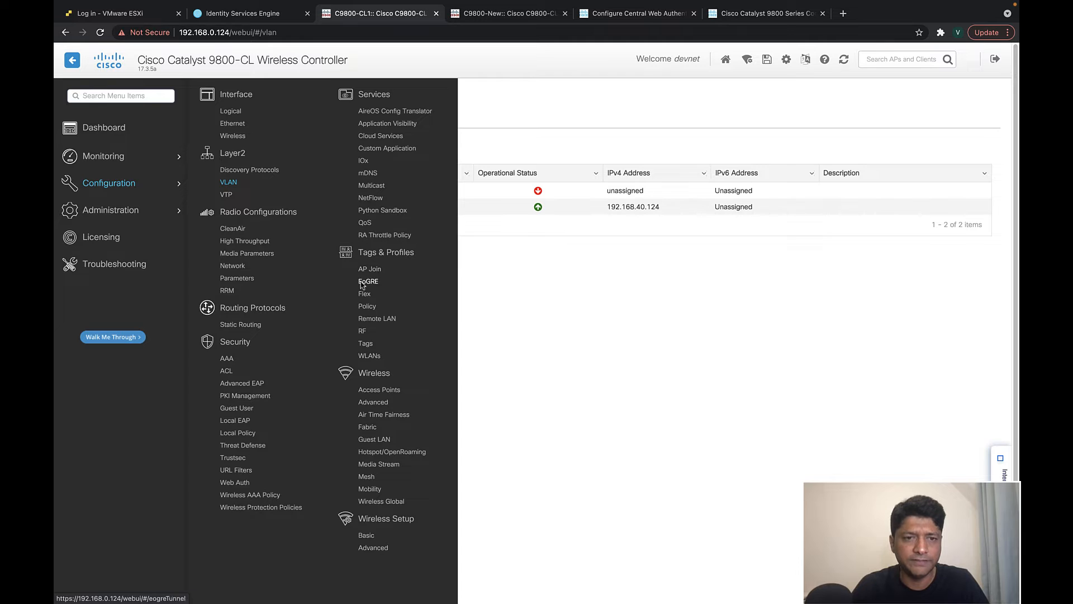
left_click(369, 356)
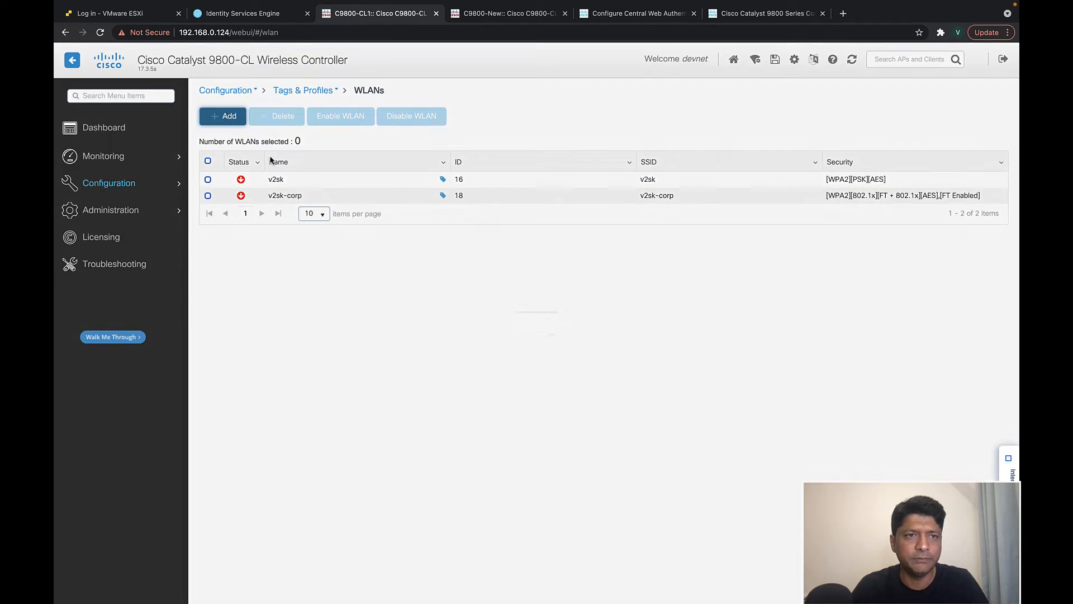
- Start a new WLAN with profile name and SSID v2sk-guest, WLAN ID 17, status enabled
left_click(222, 116)
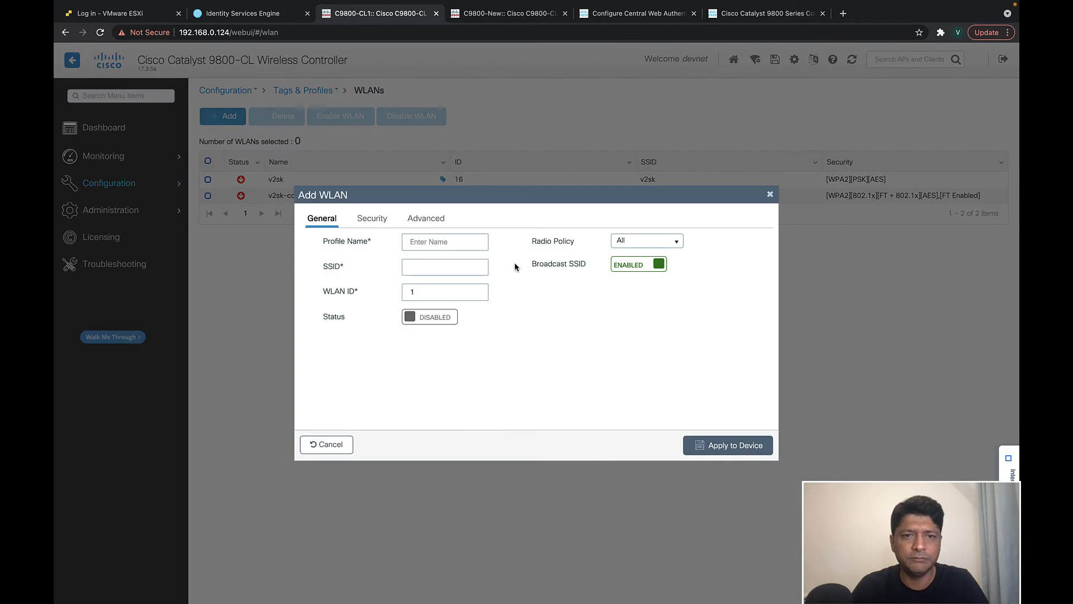
left_click(442, 238)
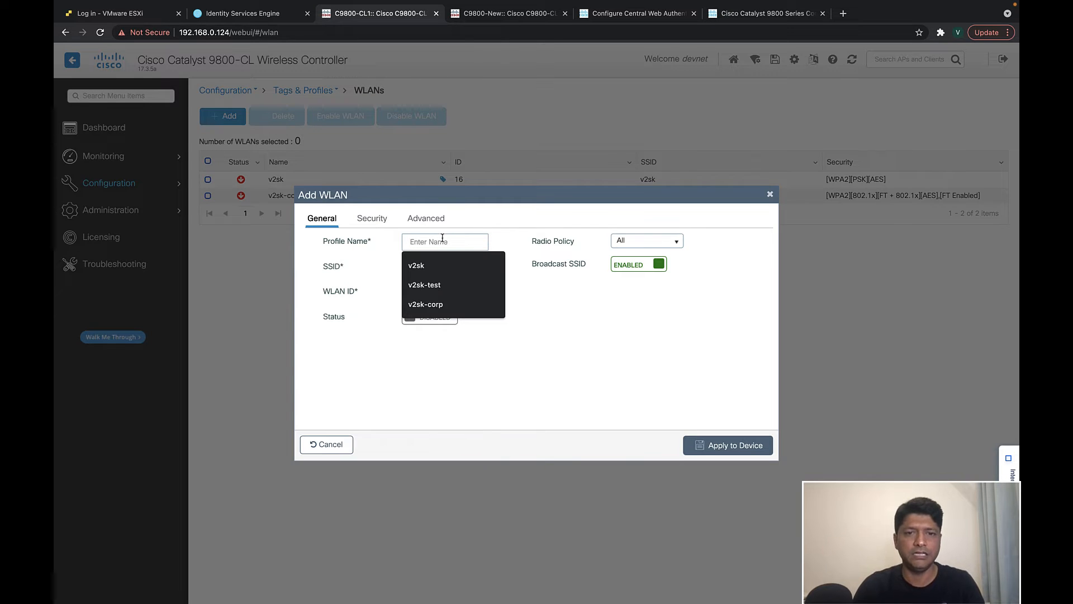
type("v2s")
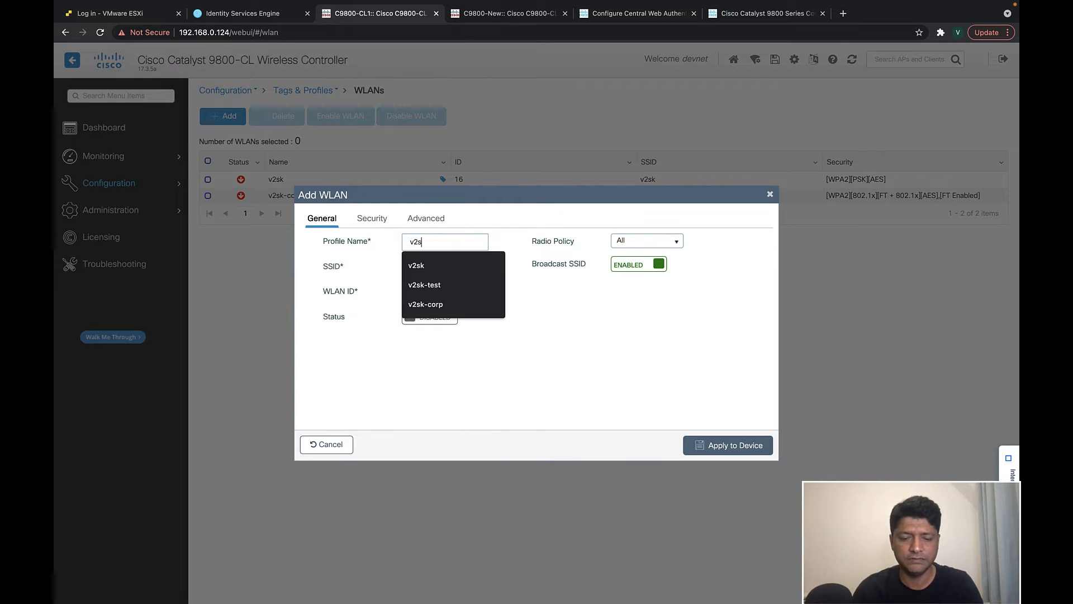
type("k-guest")
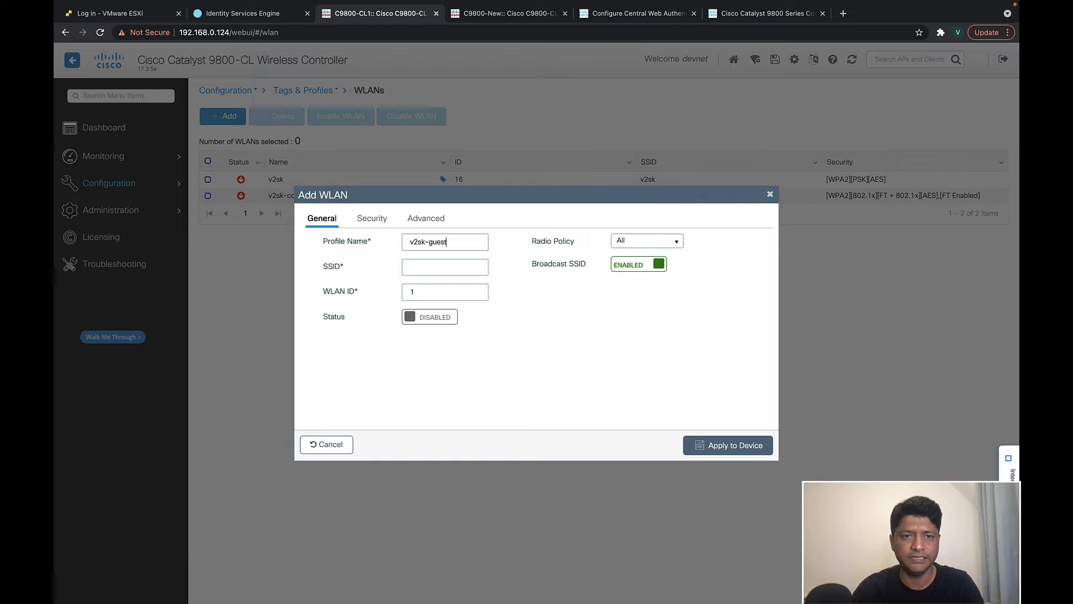
left_click_drag(463, 244, 395, 246)
key("super+c")
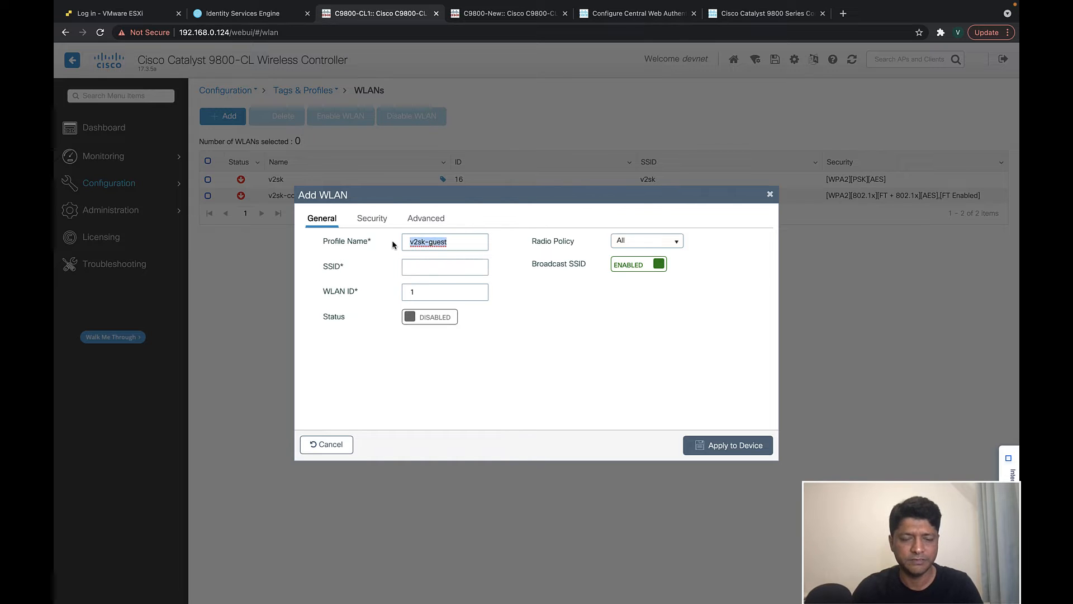
left_click(418, 267)
key("super+v")
key("super+z")
left_click(434, 291)
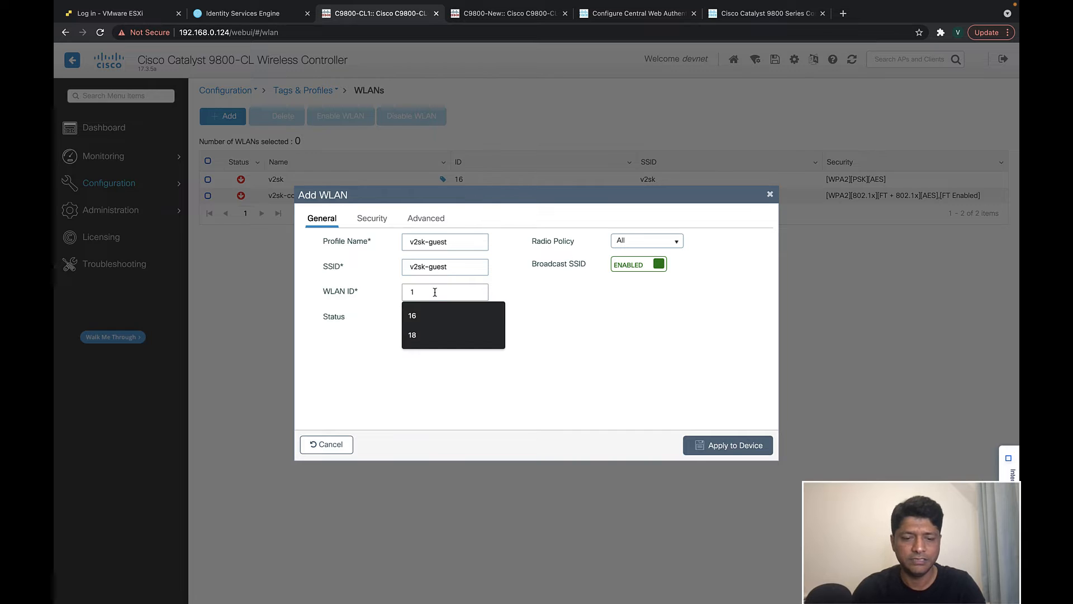
type("7")
left_click(474, 316)
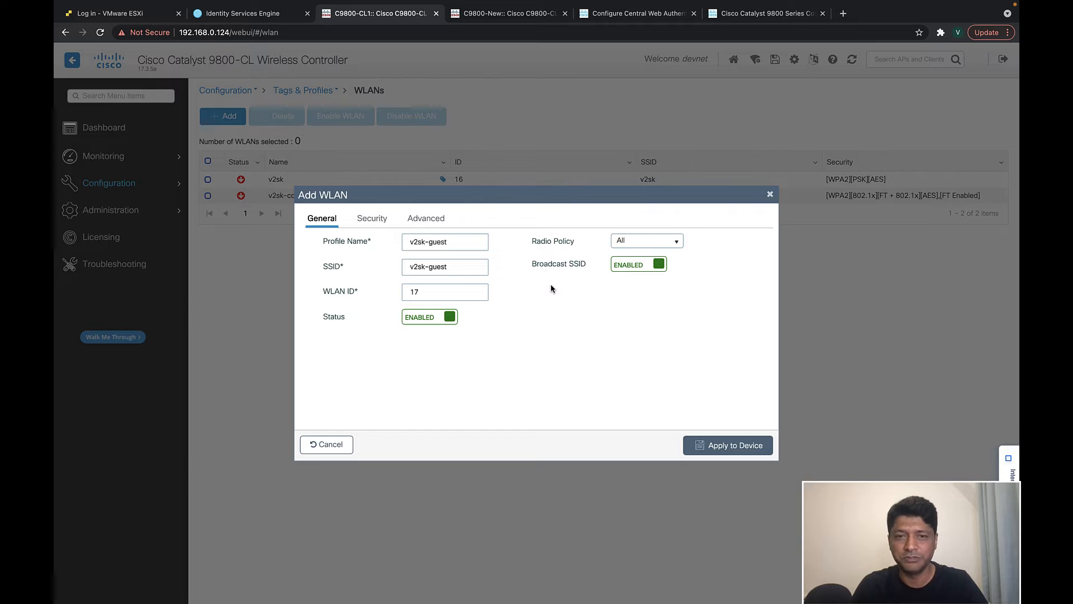
left_click(441, 292)
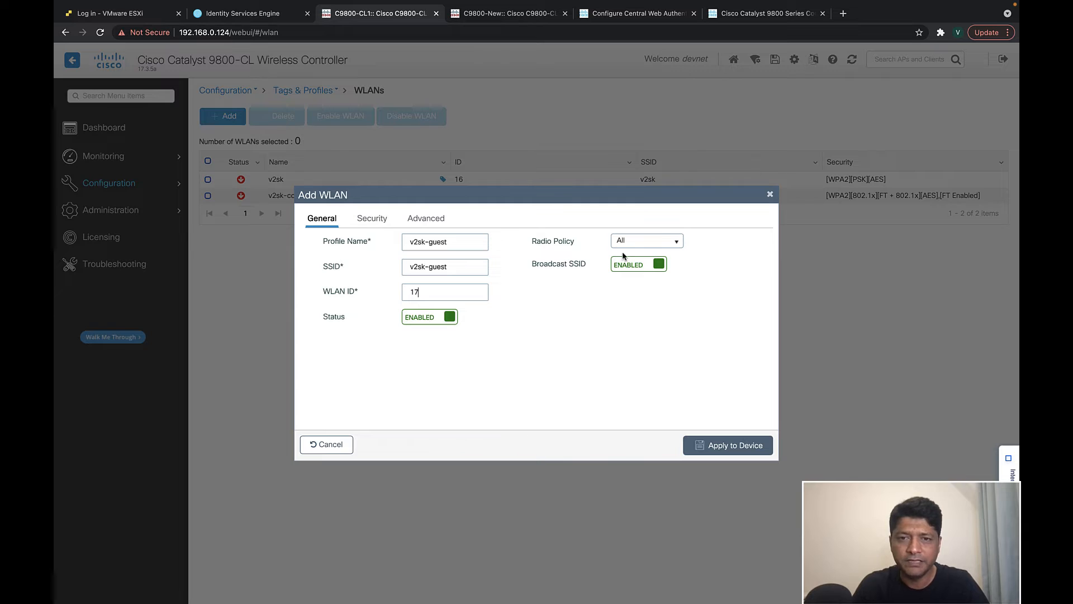
- Give v2sk-guest Layer 2 security None, authorization list guest-anchor, Fast Transition disabled, and apply it
left_click(370, 221)
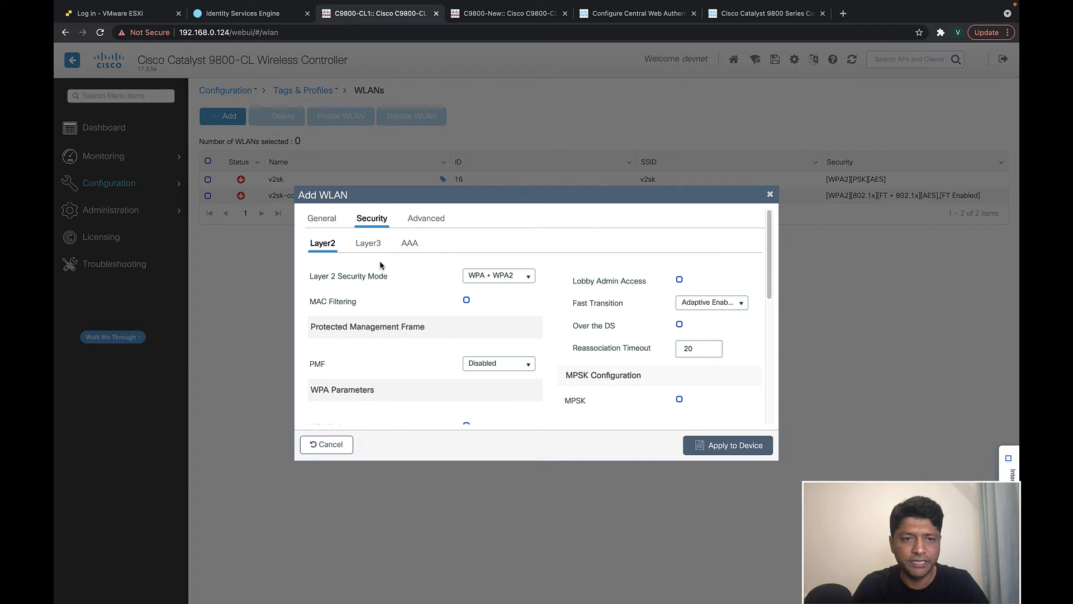
left_click(528, 277)
left_click(481, 290)
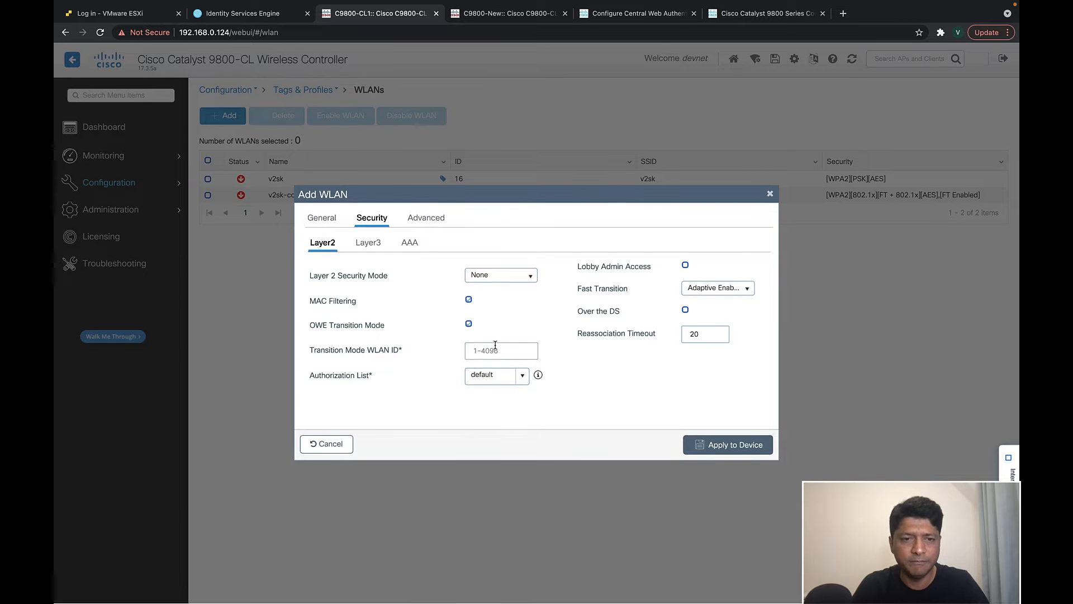
left_click(522, 380)
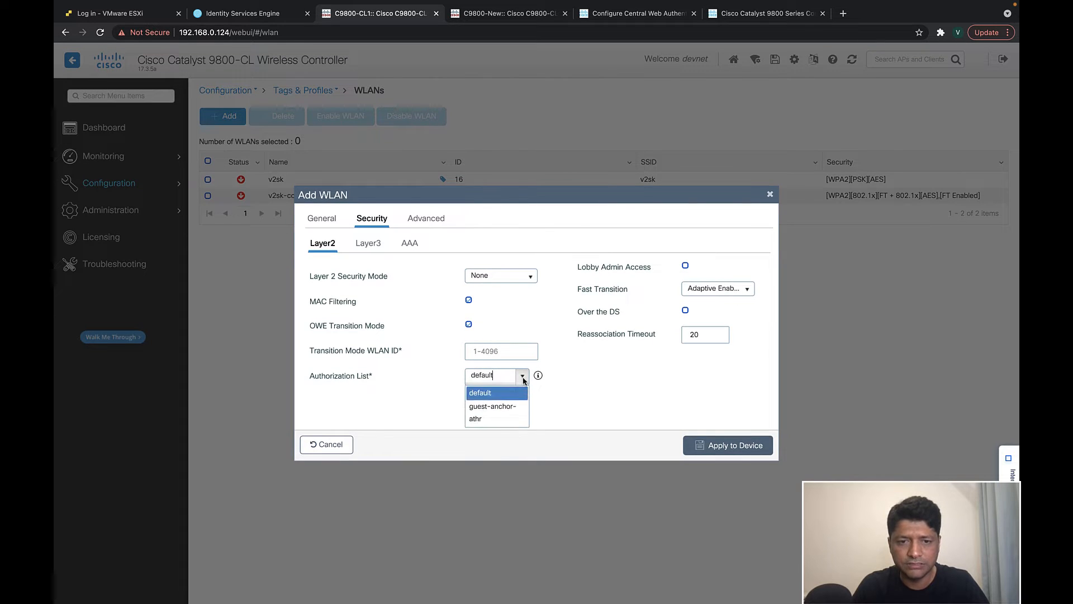
left_click(501, 405)
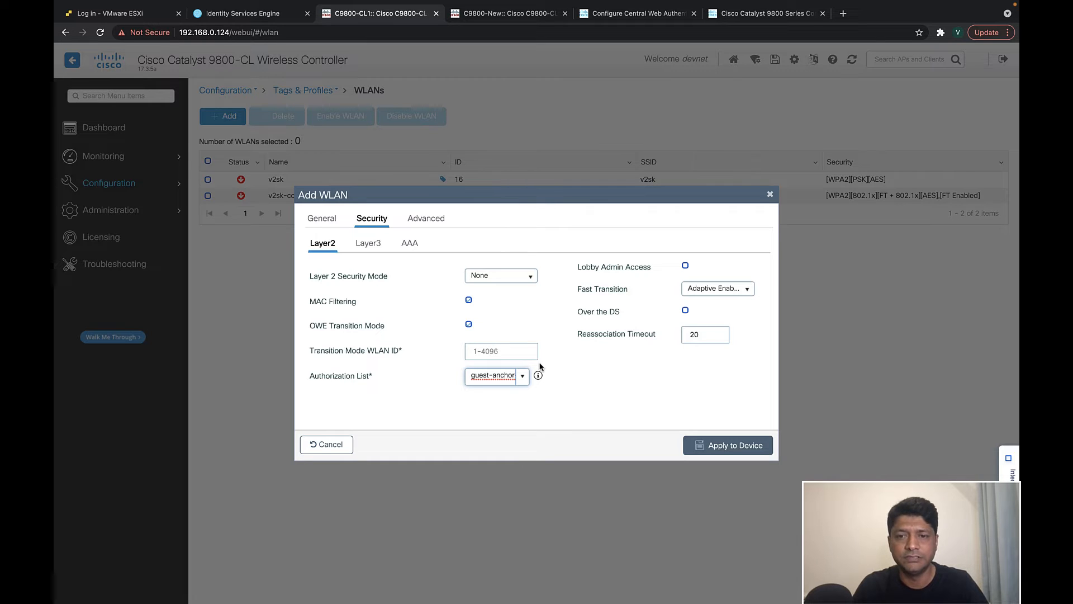
left_click(745, 291)
left_click(723, 304)
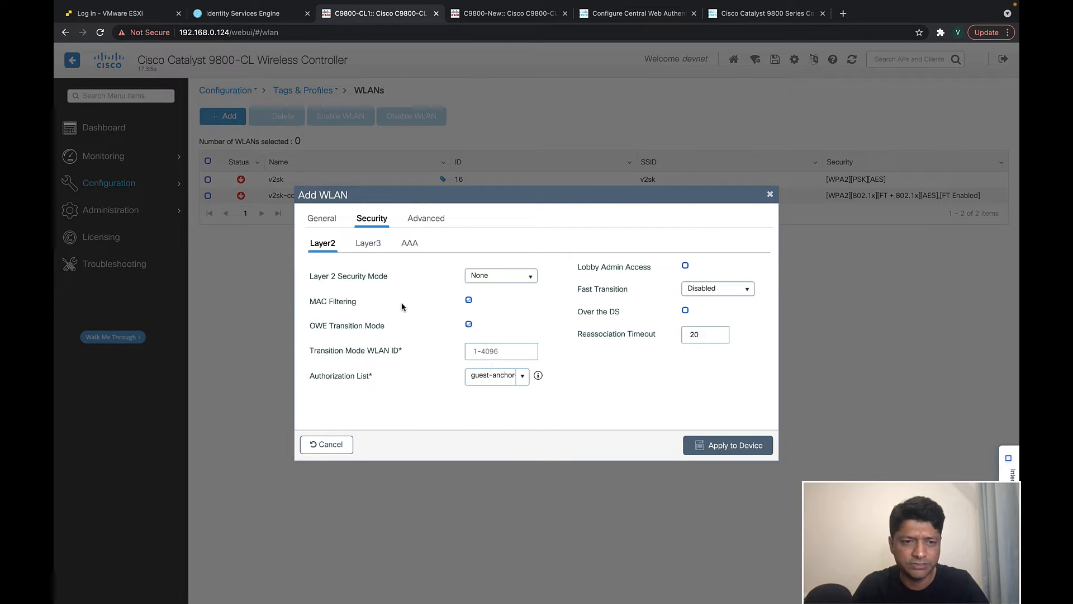
left_click(369, 249)
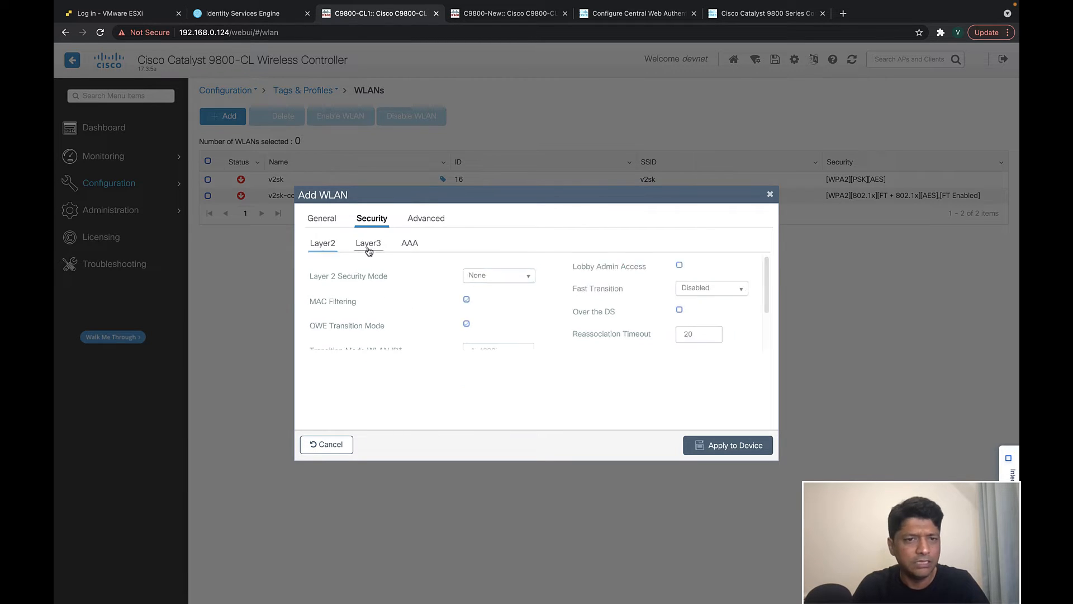
left_click(414, 245)
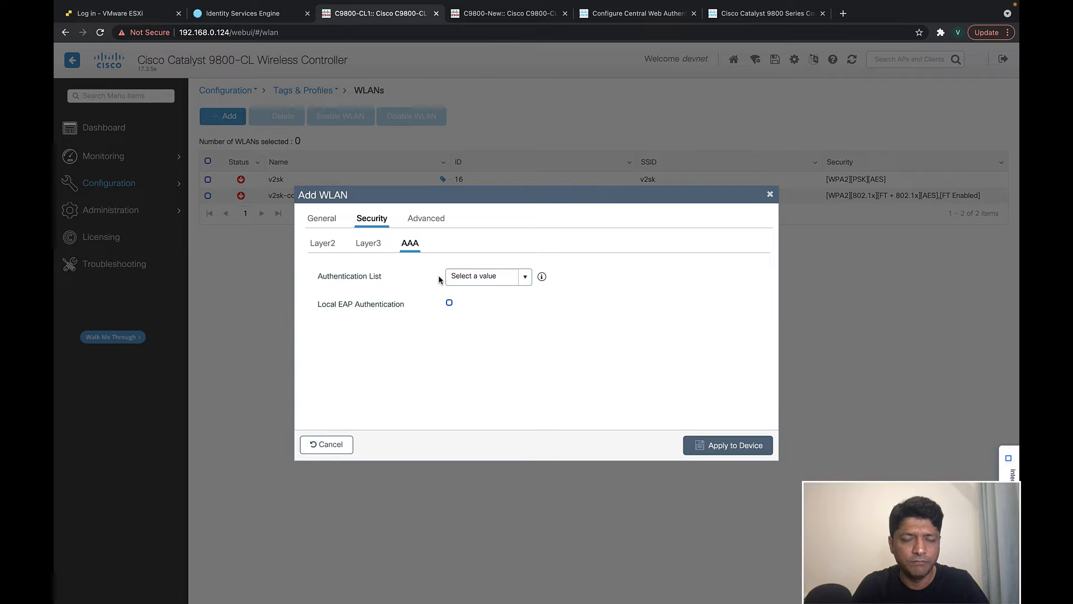
left_click(321, 245)
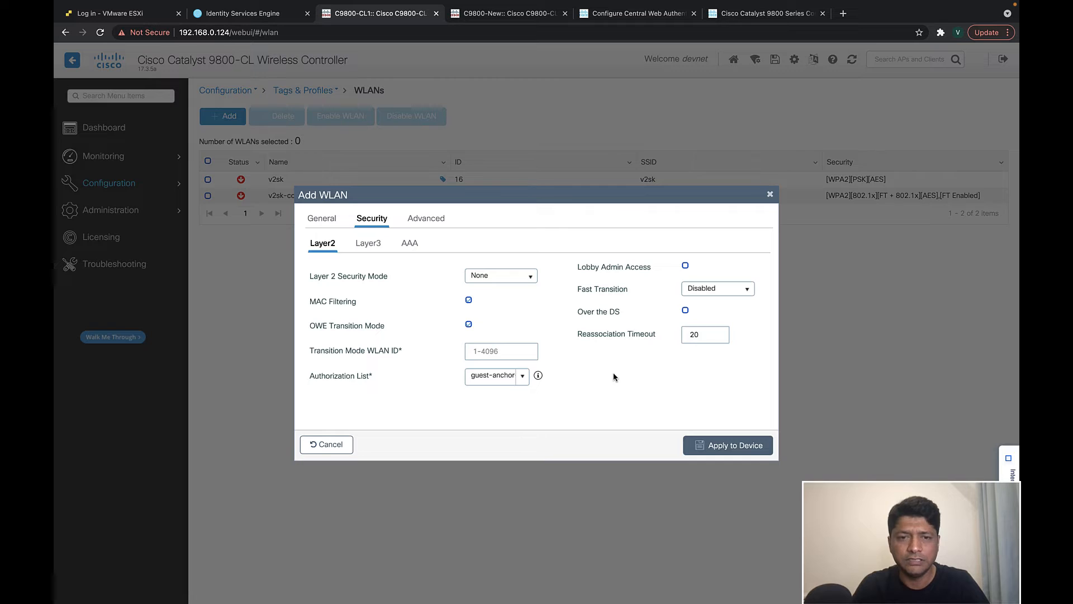
left_click(737, 446)
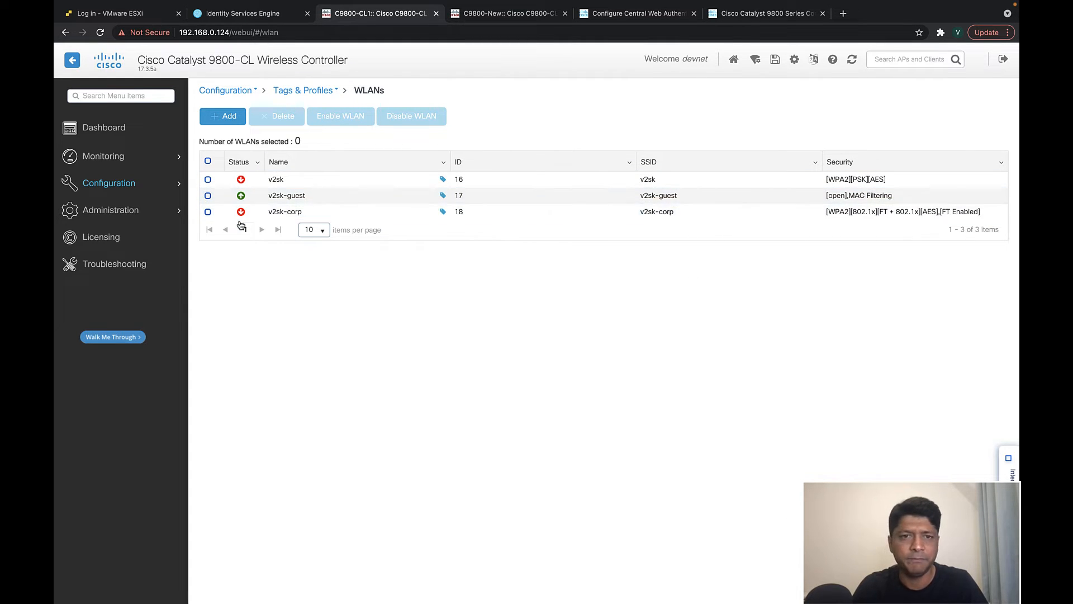
- Add policy profile guest-profile with description guest-profile and status enabled
left_click(115, 189)
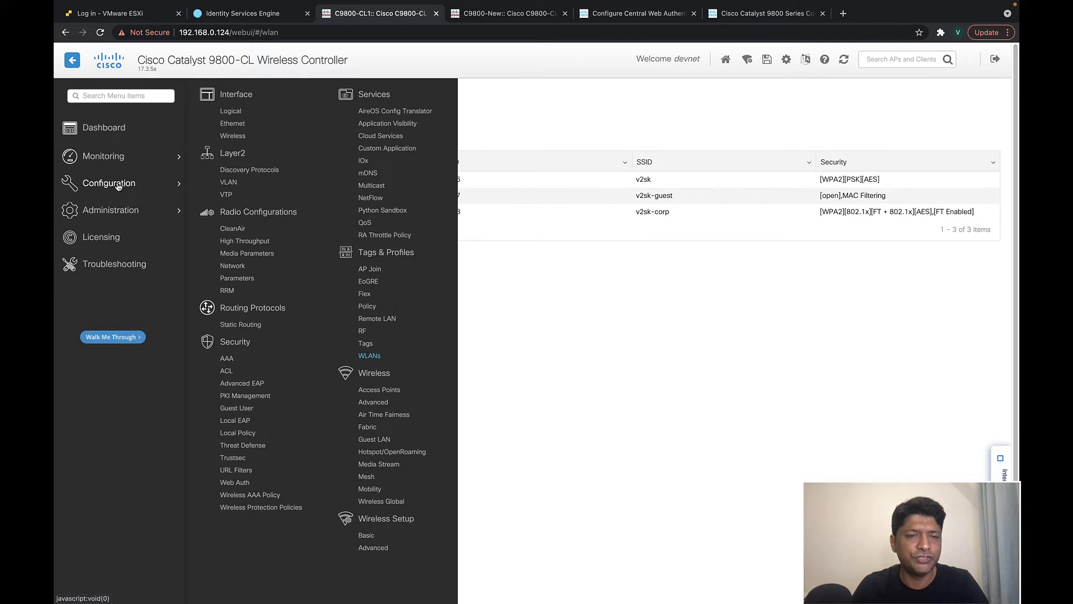
left_click(367, 305)
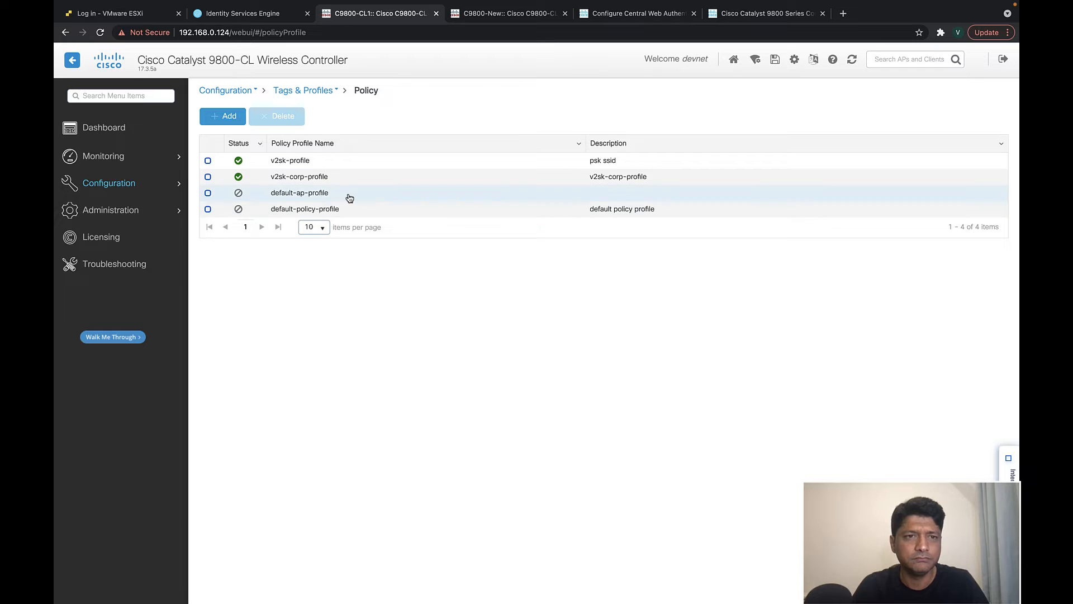
left_click(230, 118)
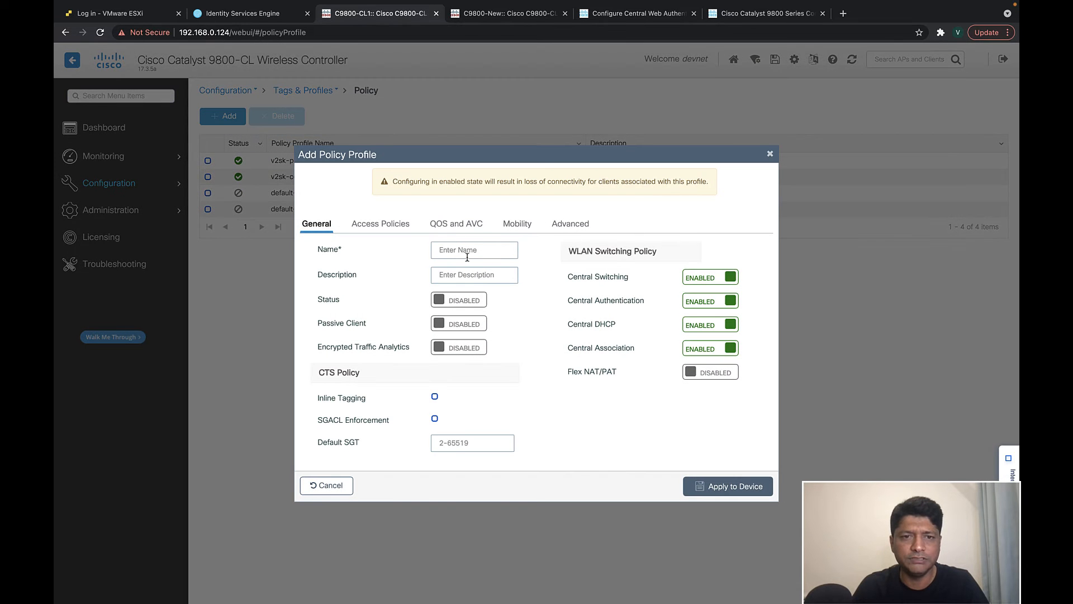
type("guest")
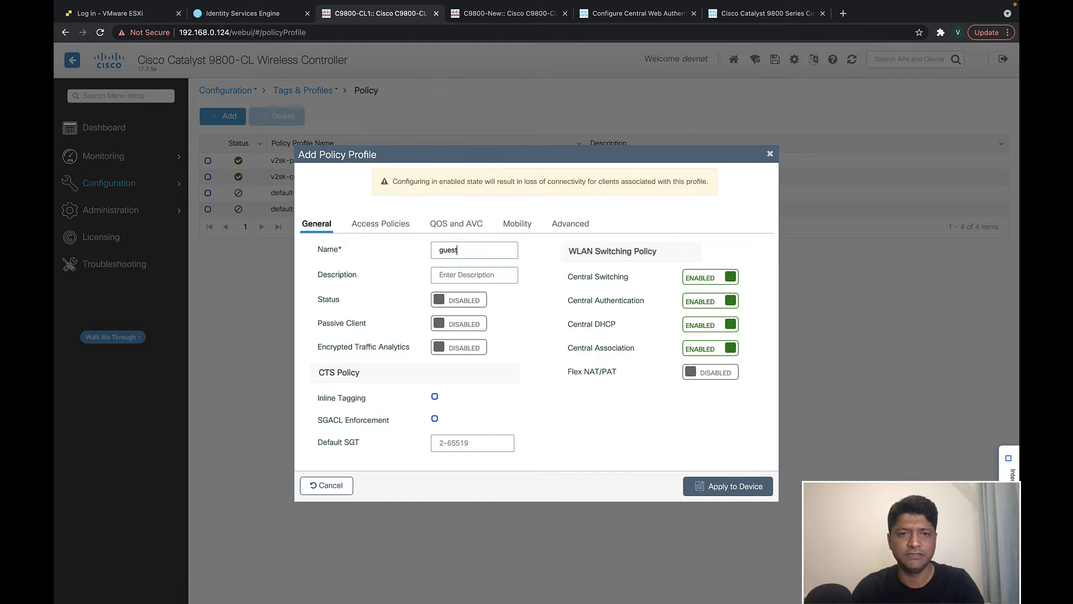
type("-profile")
key("Tab")
type("guest-profil")
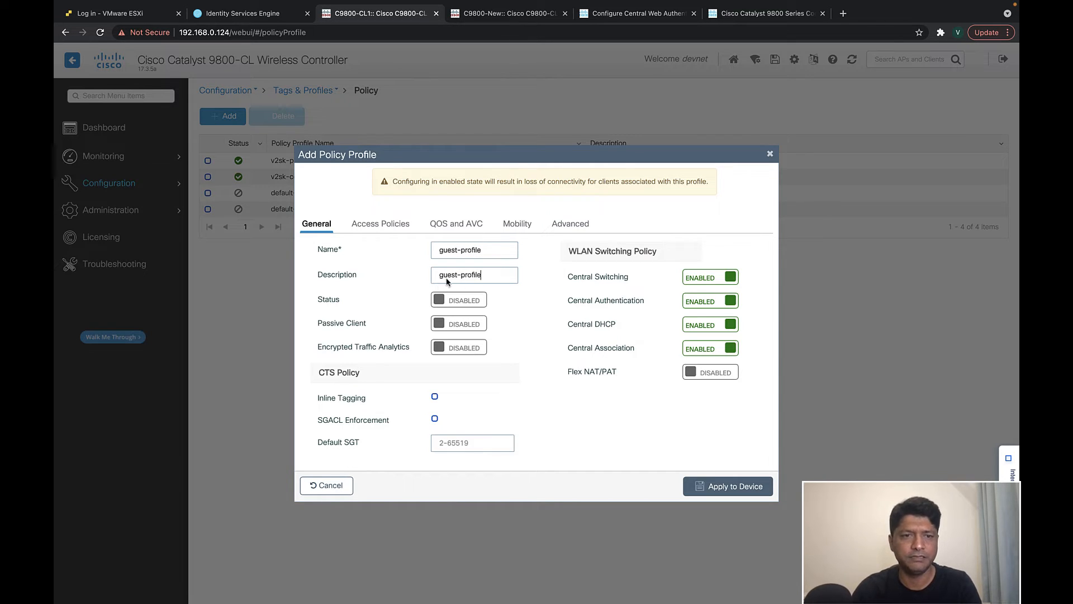
left_click(472, 300)
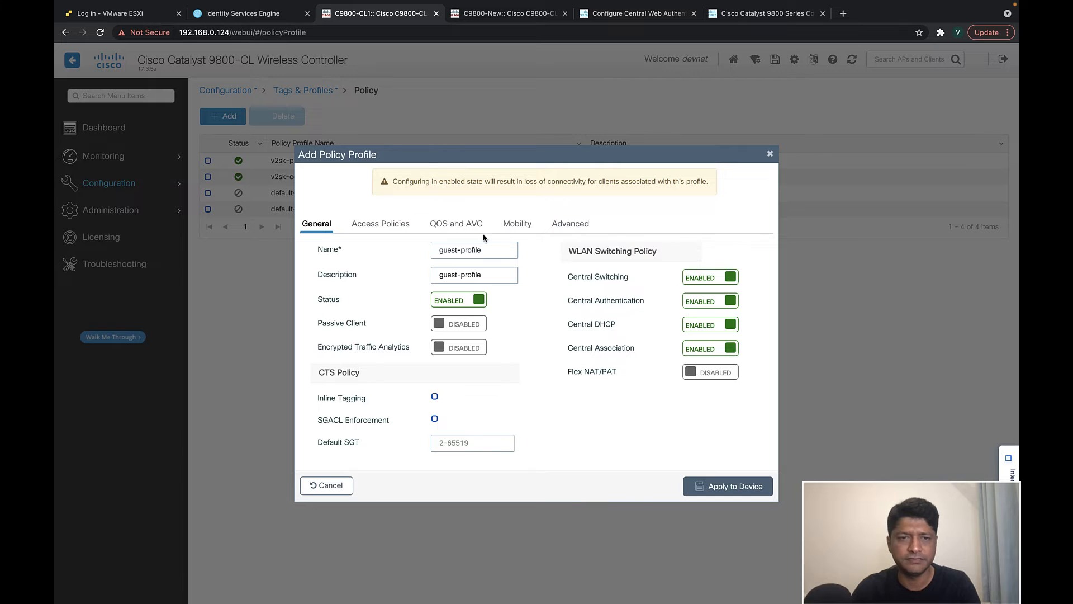
left_click(381, 227)
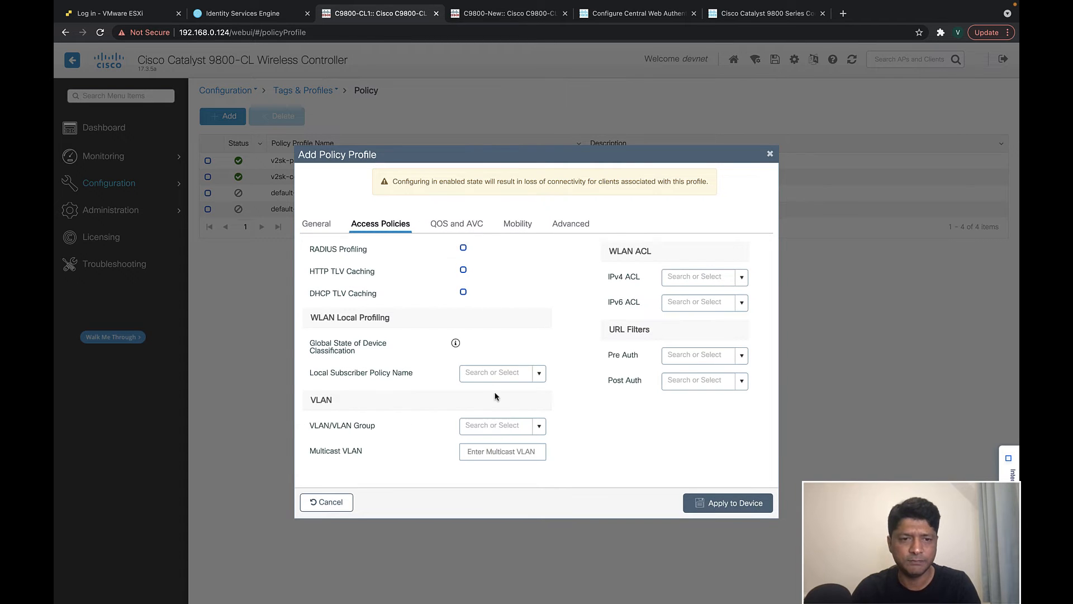
- Assign VLAN C9800-mgmt and add 192.168.40.141 as the Primary (1) mobility anchor
left_click(539, 426)
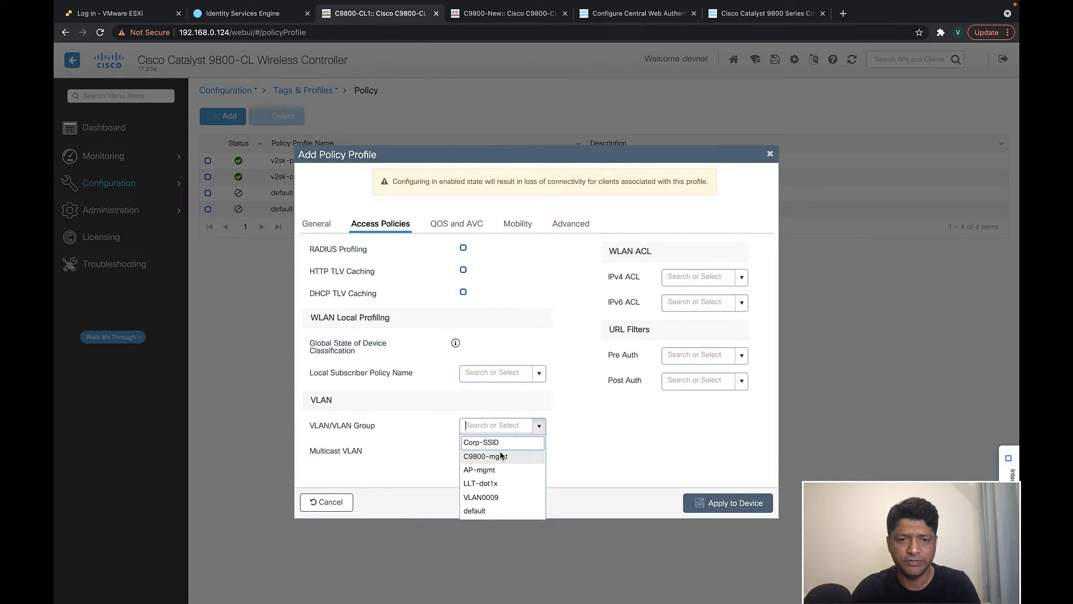
left_click(499, 455)
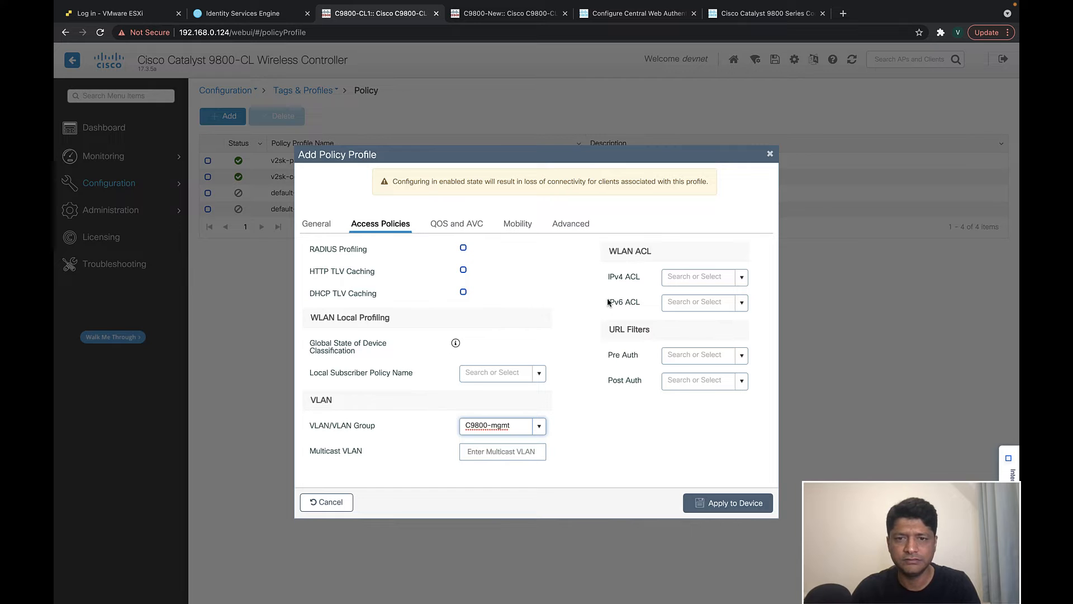
left_click(518, 223)
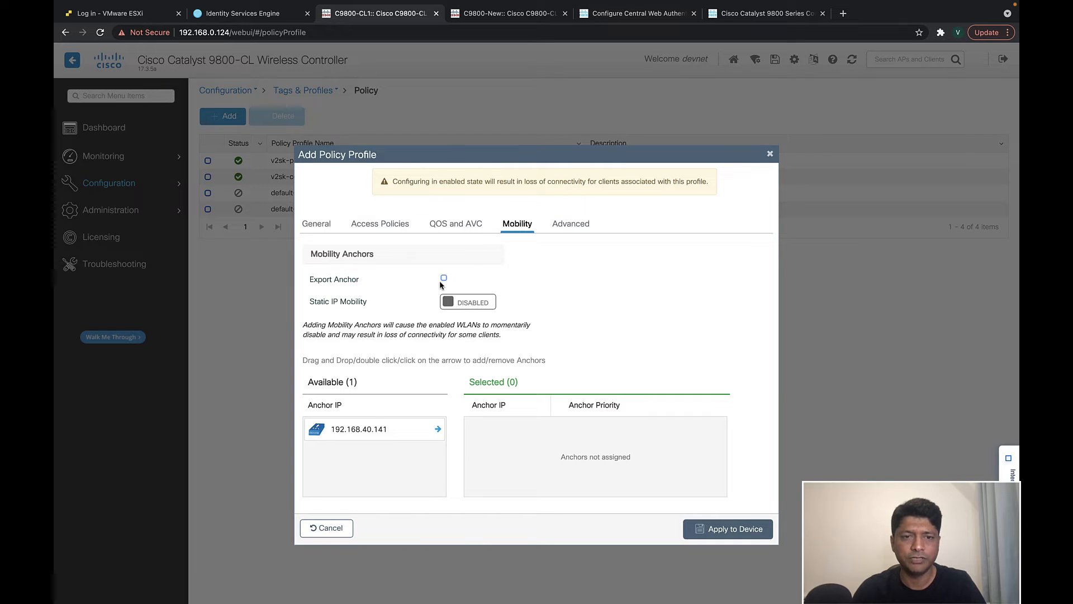
left_click(438, 428)
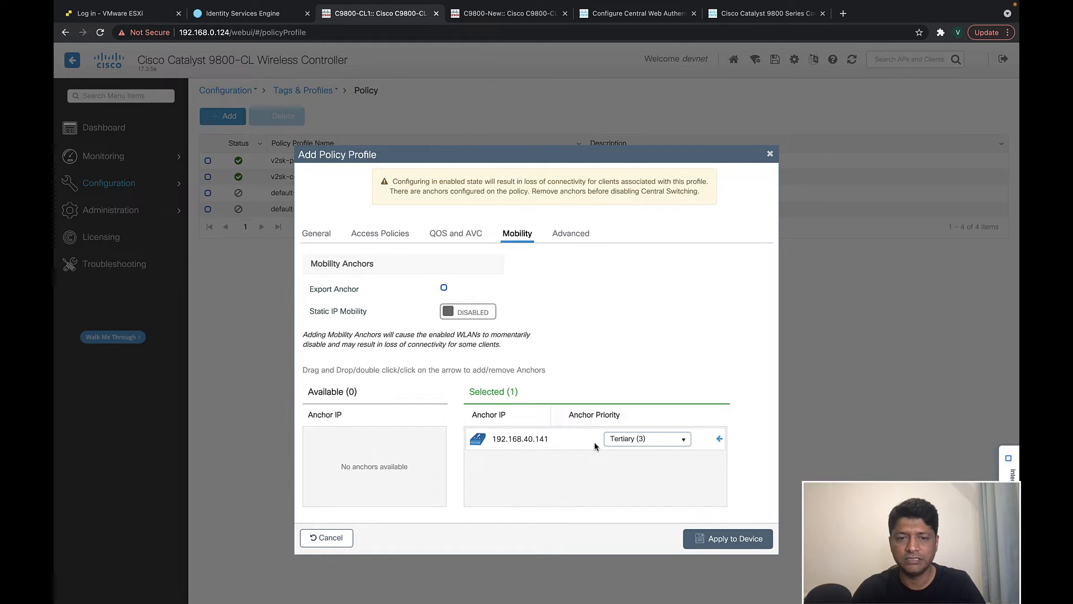
left_click(676, 438)
left_click(652, 452)
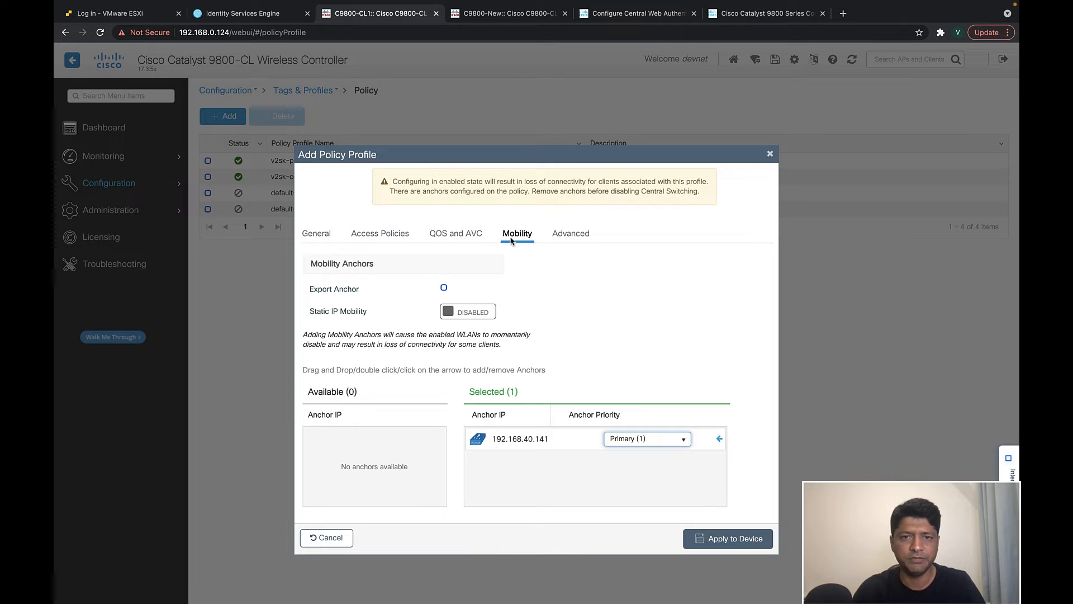
- Enable AAA override and RADIUS NAC, set accounting list RAD-Acct, and apply guest-profile
left_click(564, 235)
scroll(488, 391, "down", 3)
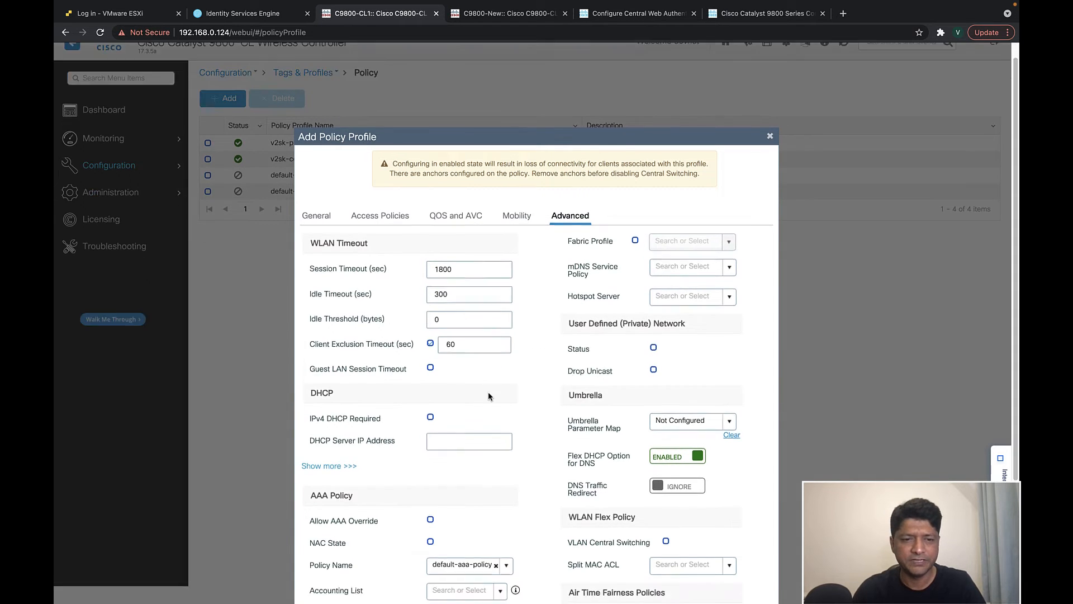
left_click(431, 431)
left_click(431, 453)
left_click(501, 525)
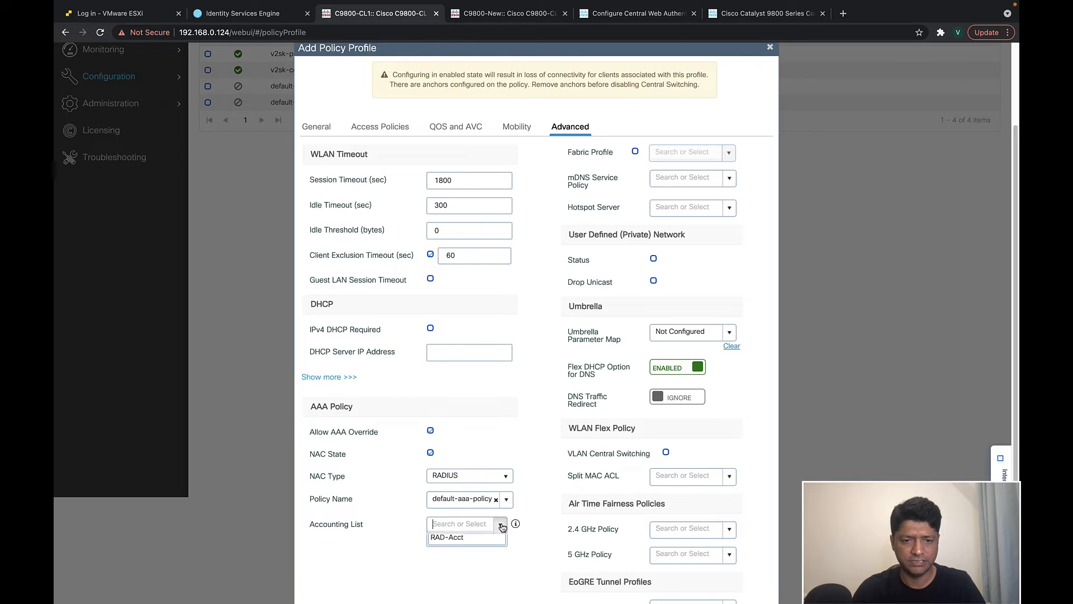
left_click(465, 545)
scroll(477, 531, "down", 2)
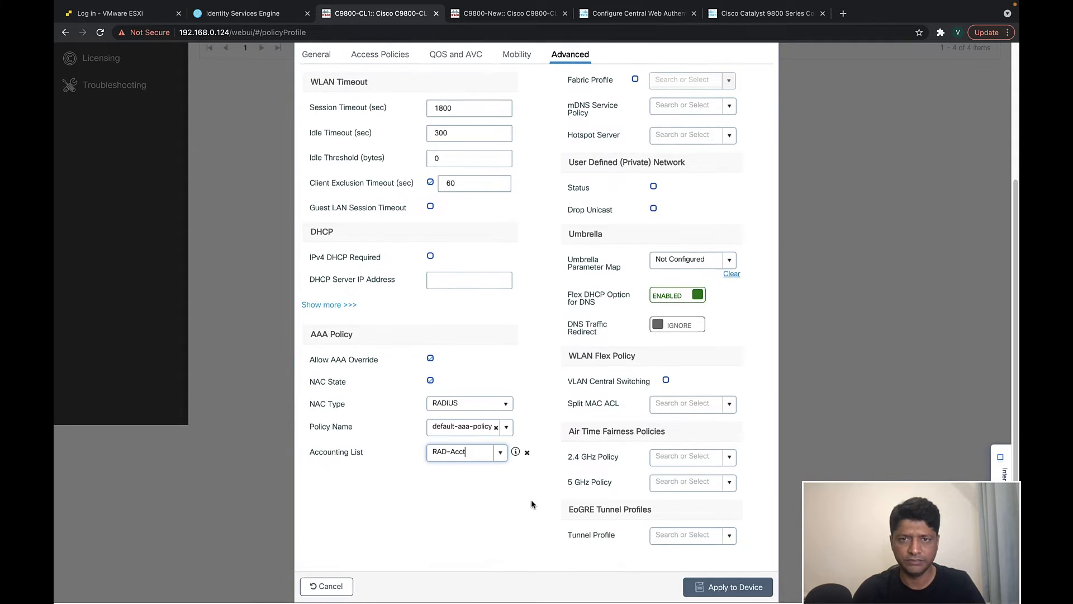
scroll(551, 484, "up", 4)
scroll(550, 484, "down", 3)
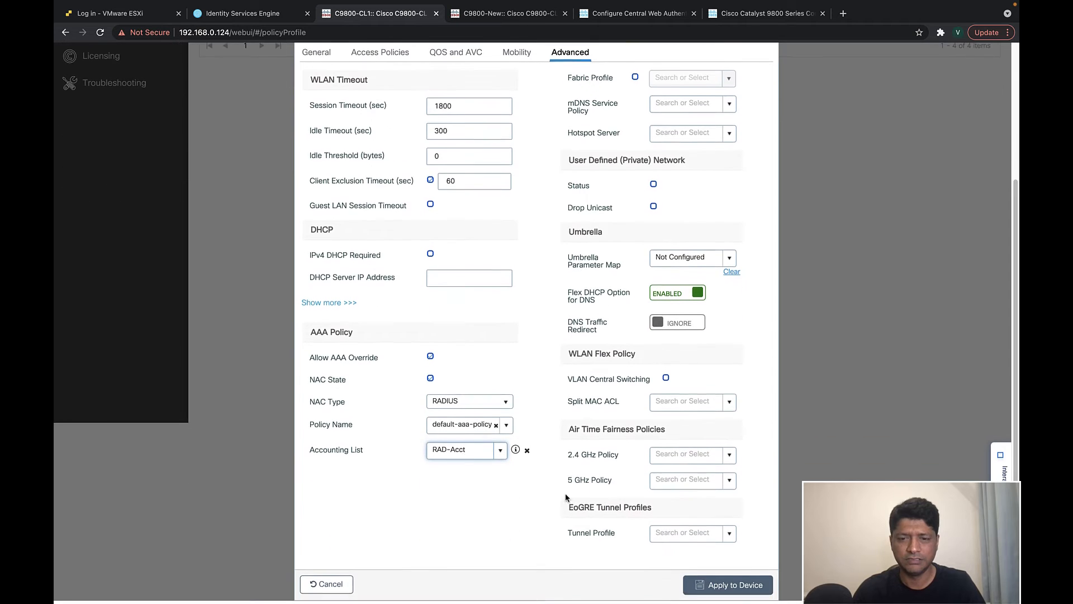
left_click(727, 587)
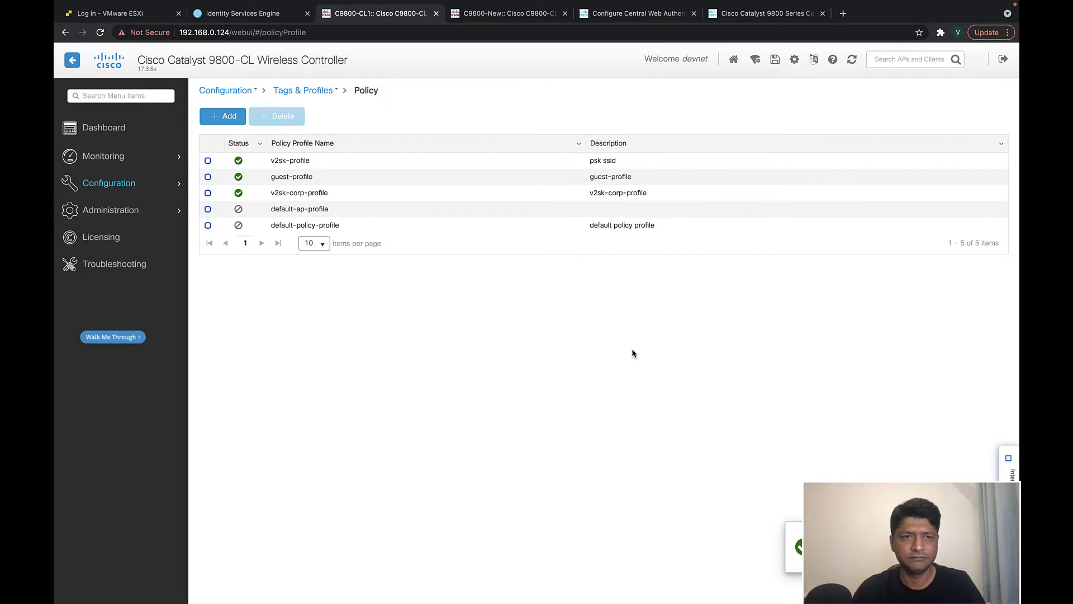
- Review the WLAN mappings of policy tag v2sk-pro
left_click(137, 189)
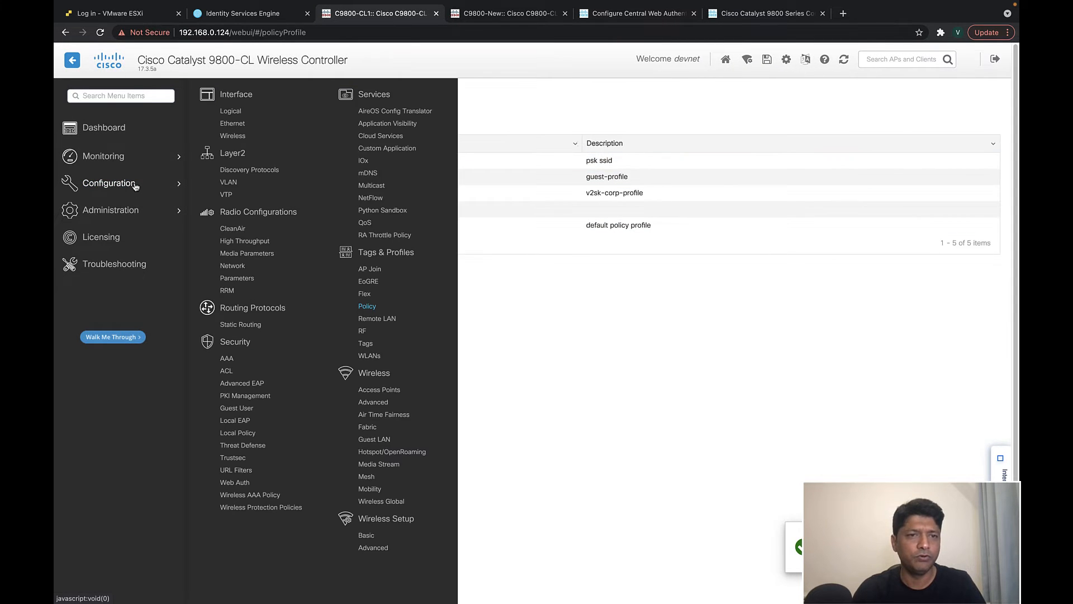
left_click(365, 343)
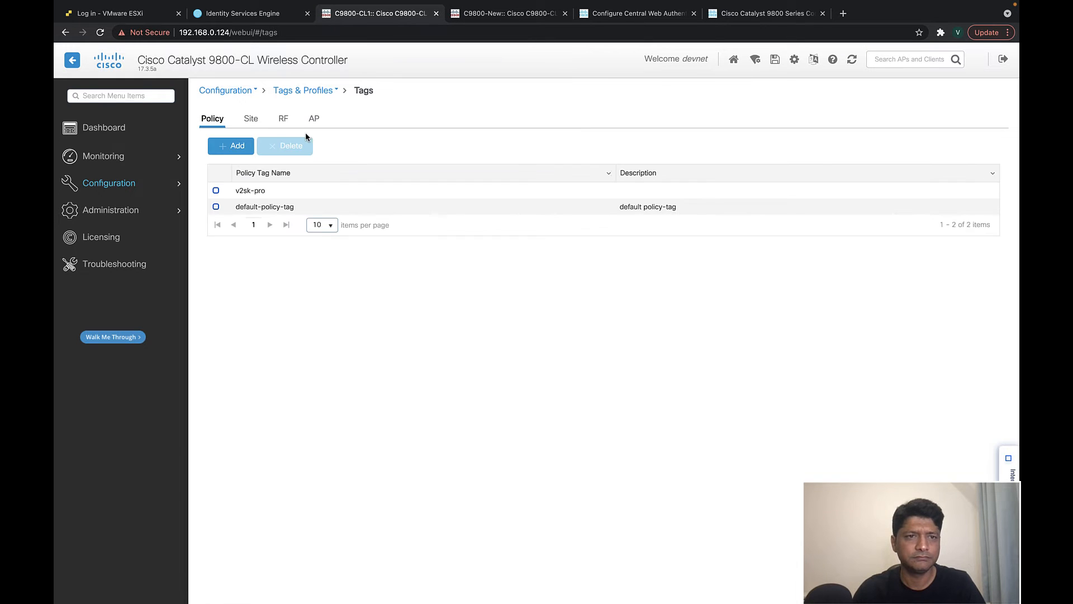
left_click(260, 195)
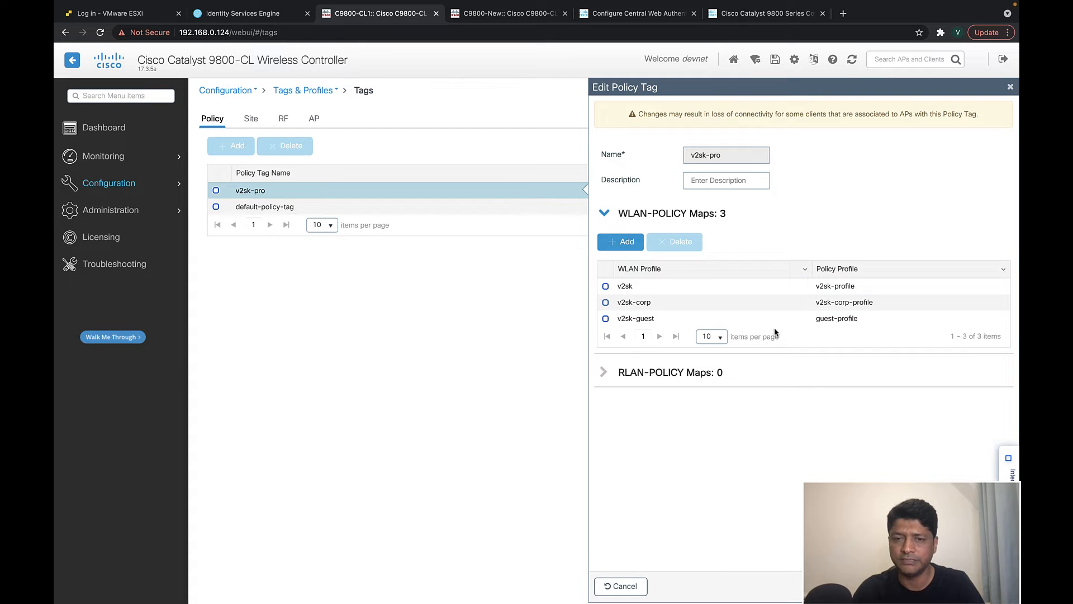
left_click(1011, 87)
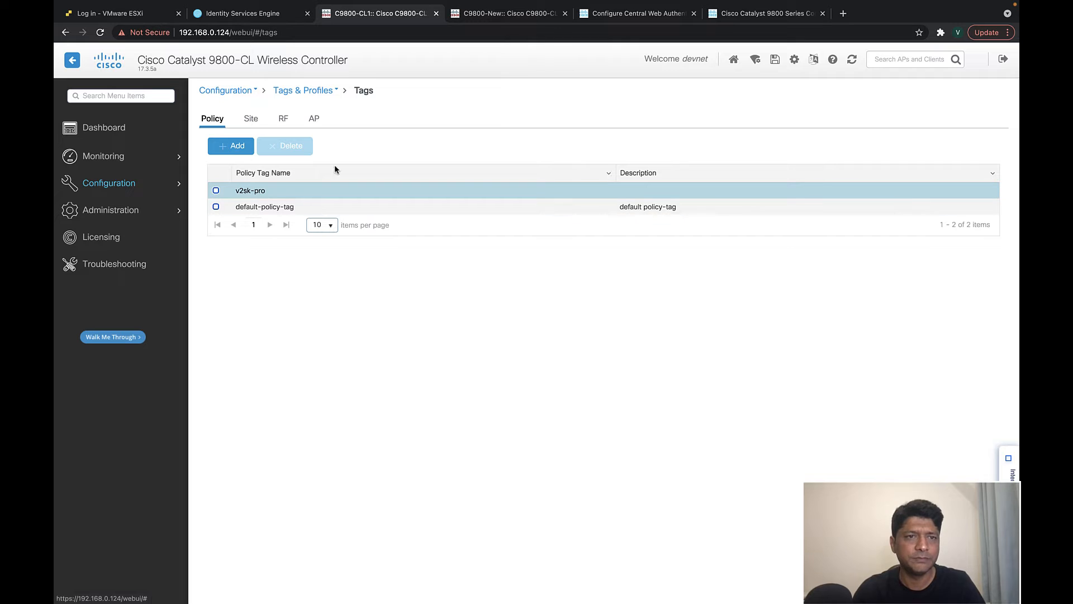
- Verify static AP 4001.7a91.1c2a uses policy tag v2sk-pro with v2sk-rf site and RF tags
left_click(252, 120)
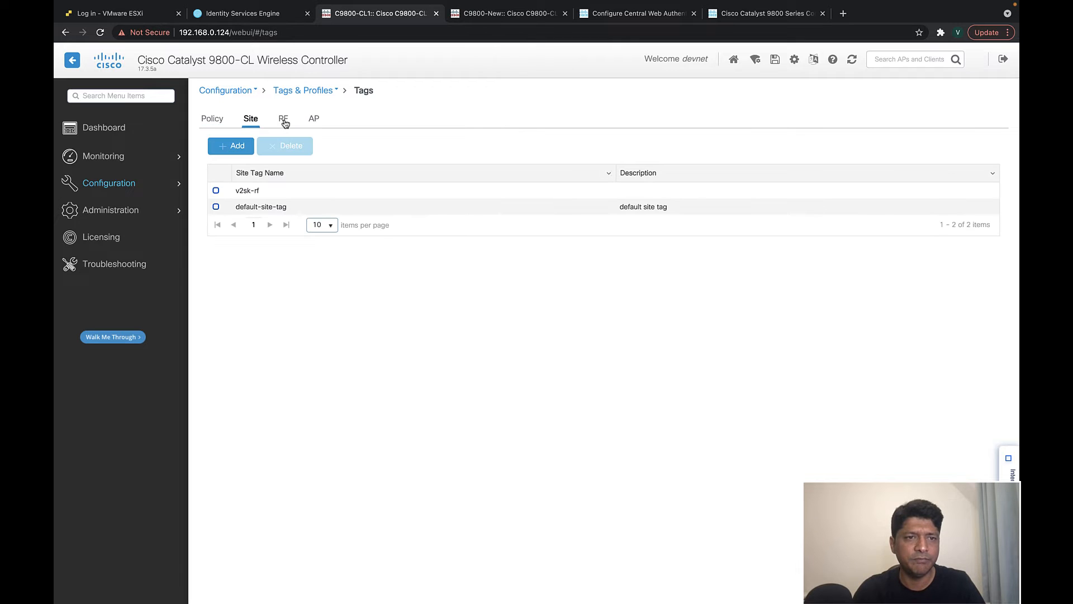
left_click(283, 122)
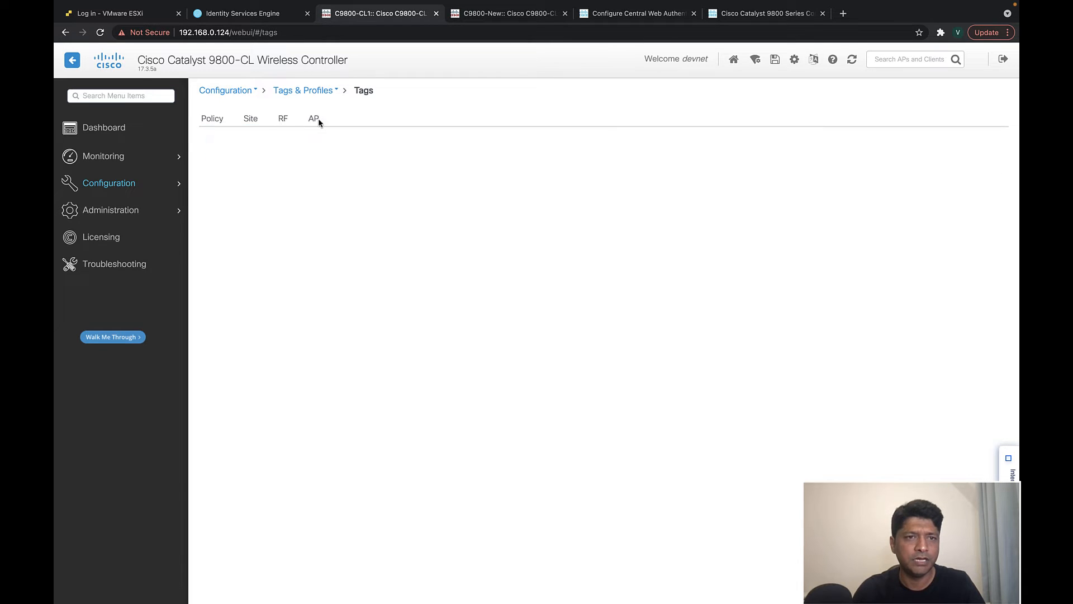
left_click(313, 120)
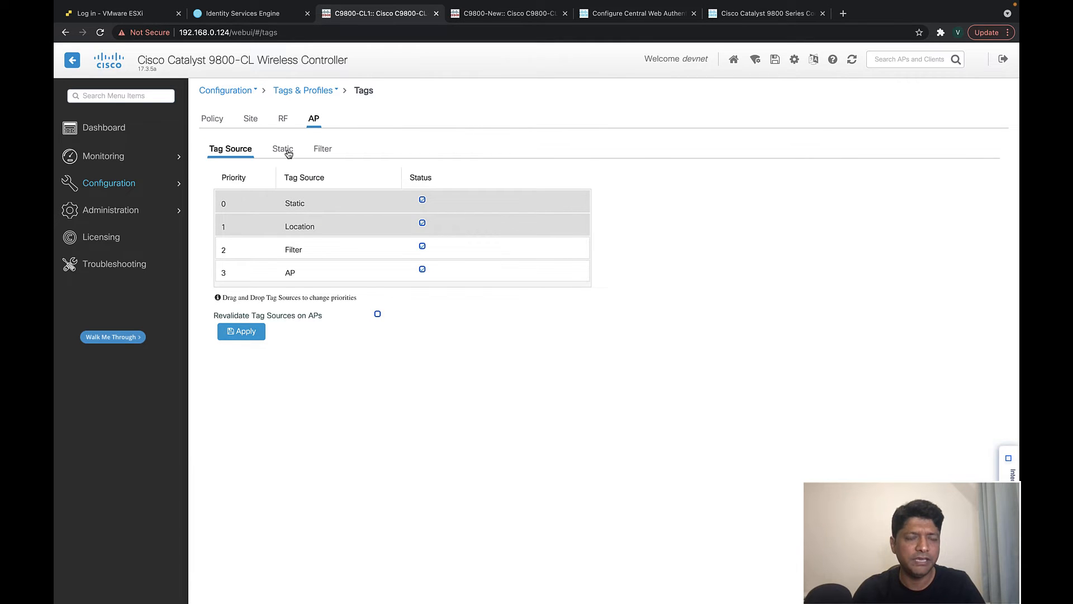
left_click(285, 147)
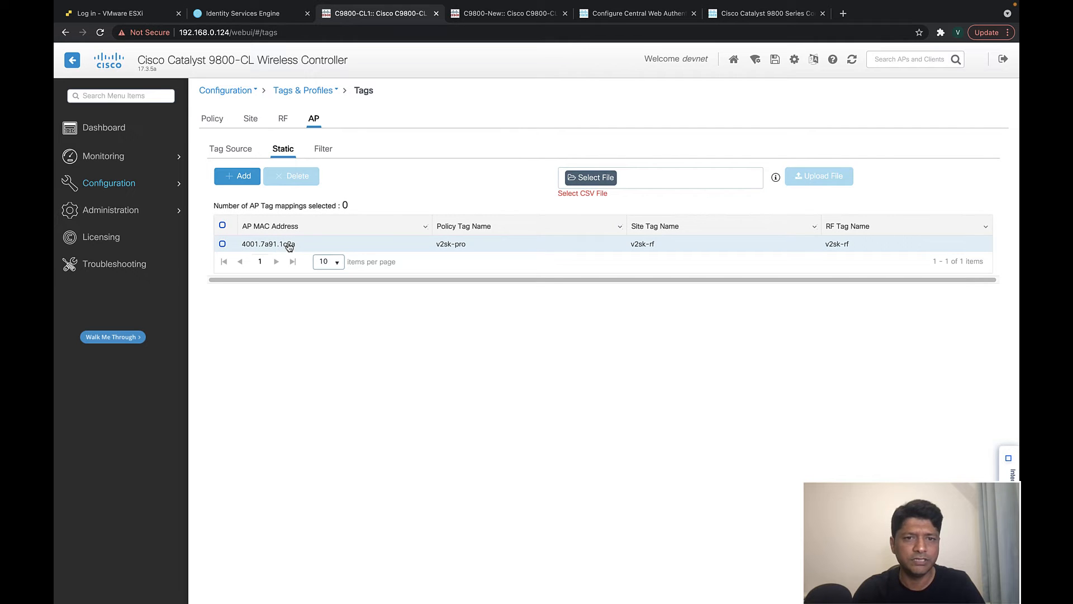
left_click(288, 246)
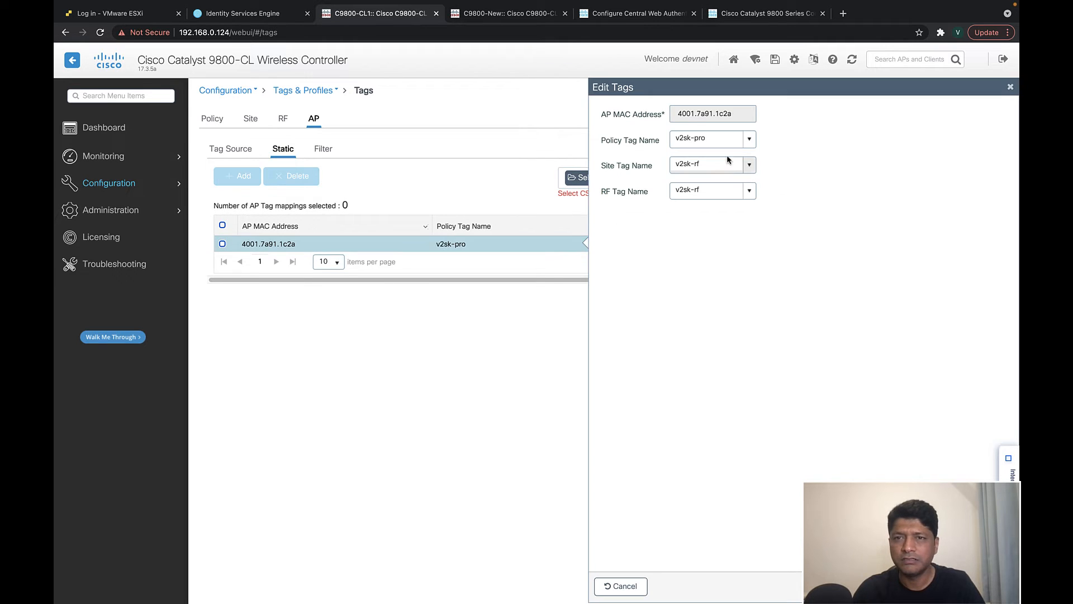
left_click(748, 141)
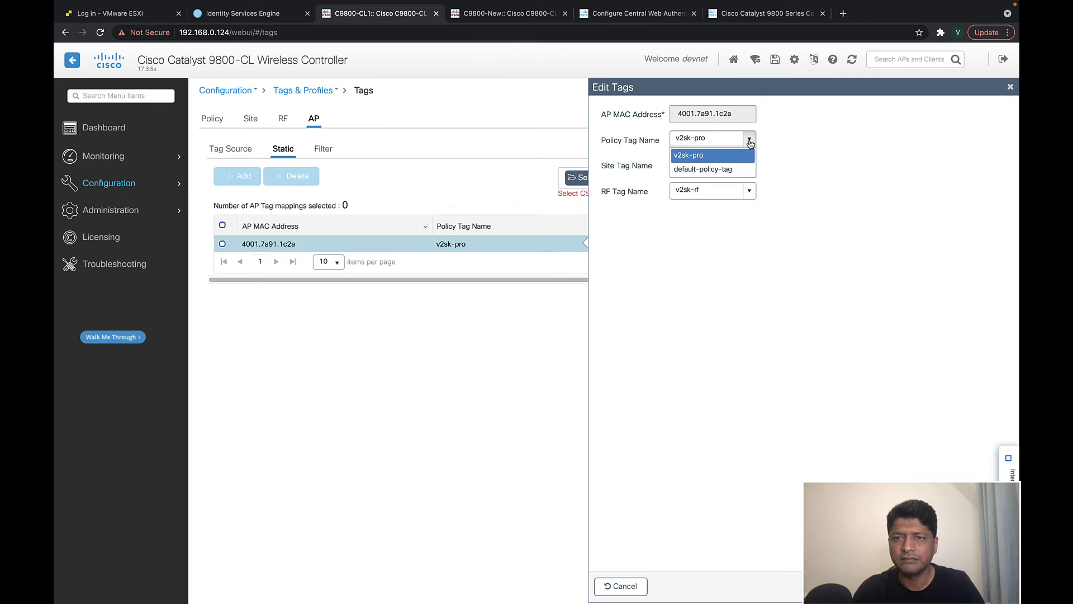
left_click(725, 298)
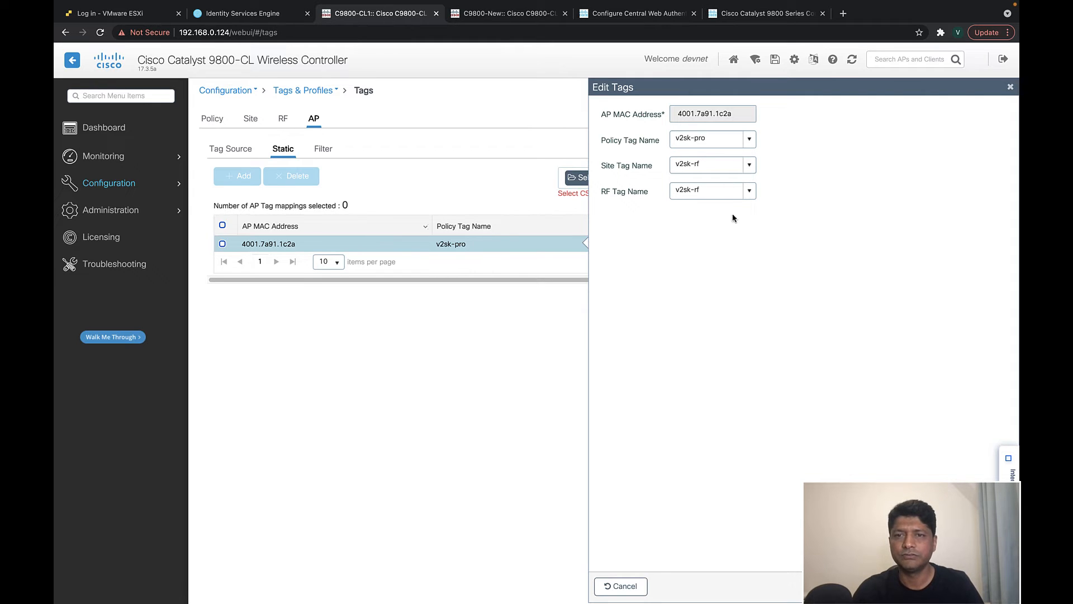
left_click(958, 585)
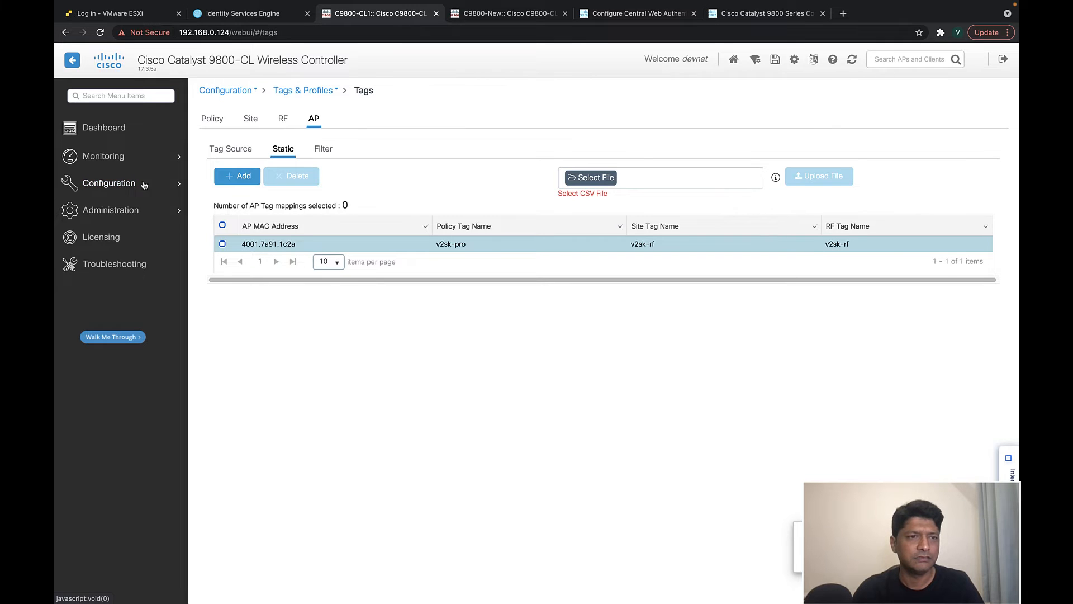
mouse_move(137, 186)
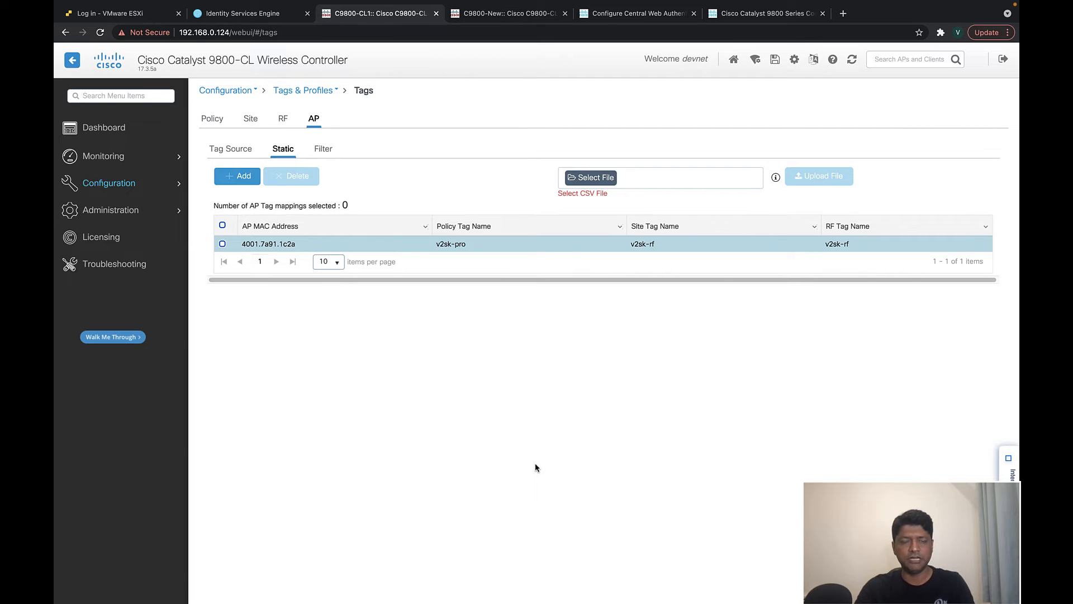
- On the C9800-New controller, confirm the v2sk mobility peer is up and view its empty WLANs list
left_click(502, 15)
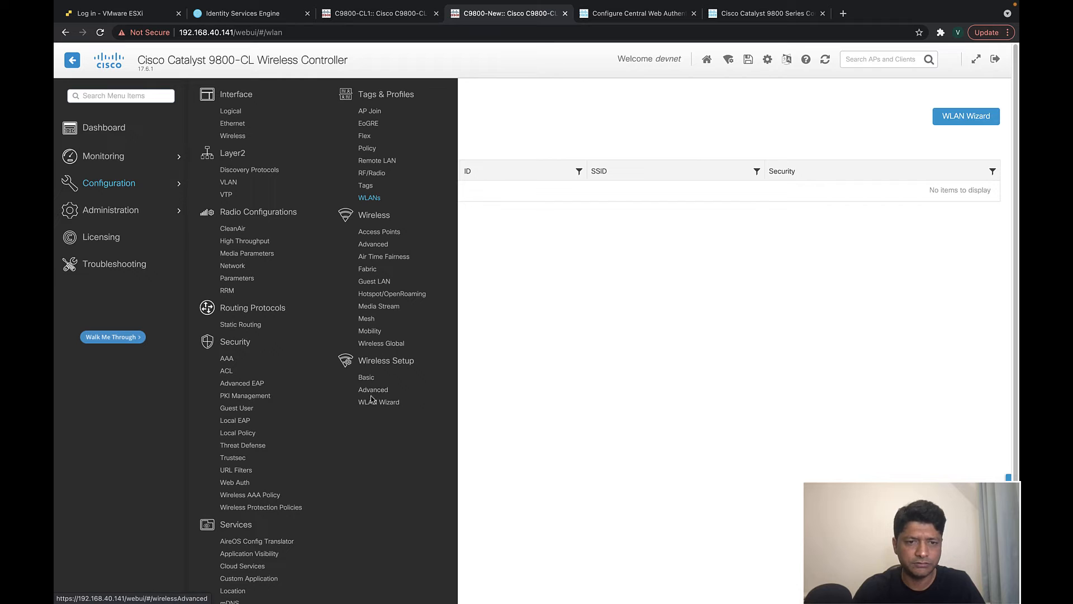
left_click(369, 331)
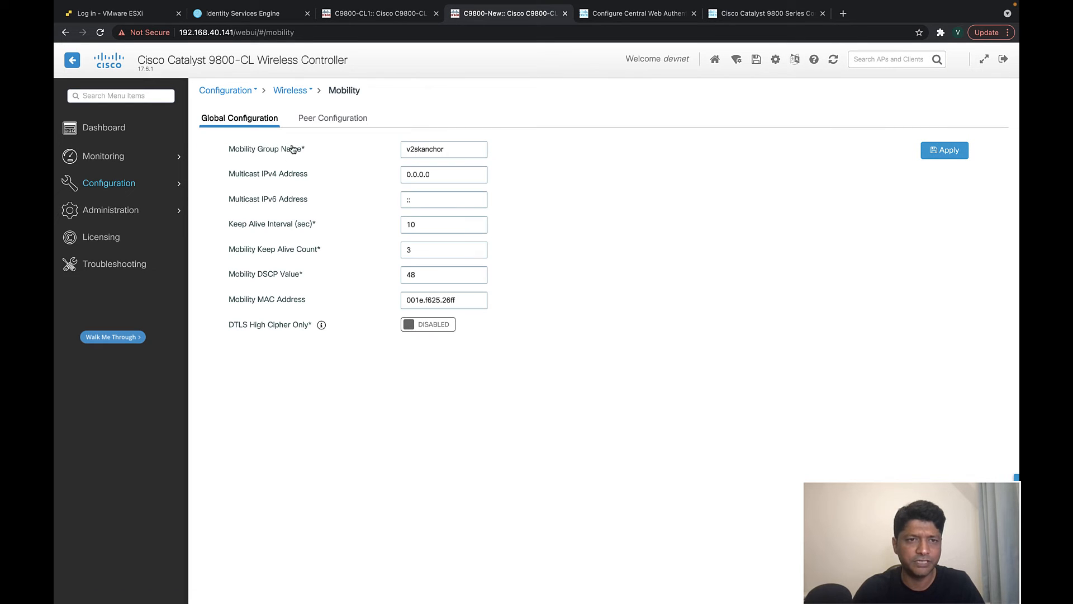
left_click(313, 118)
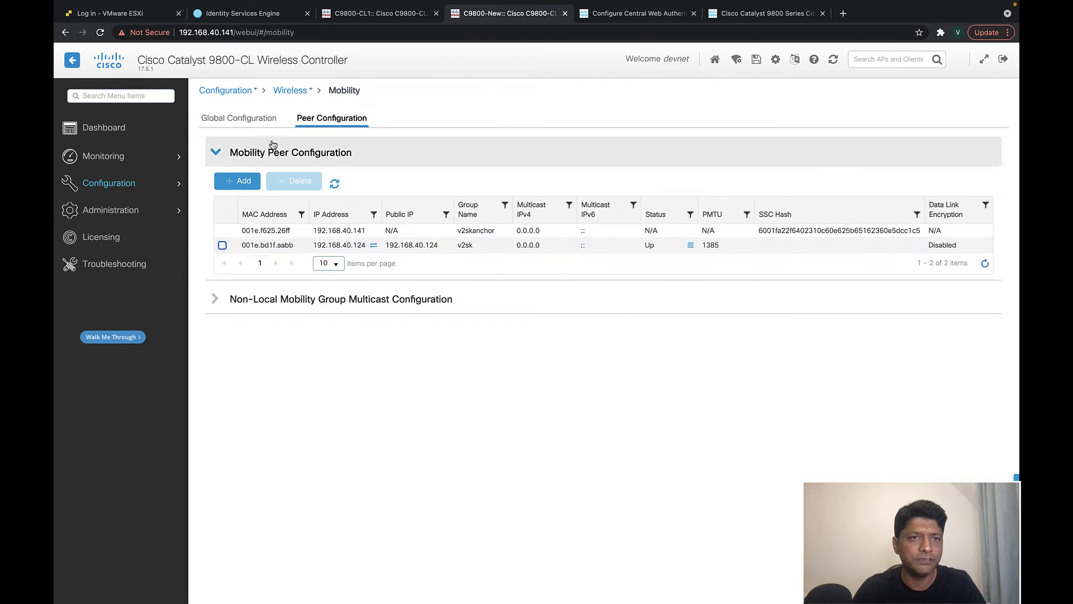
mouse_move(107, 185)
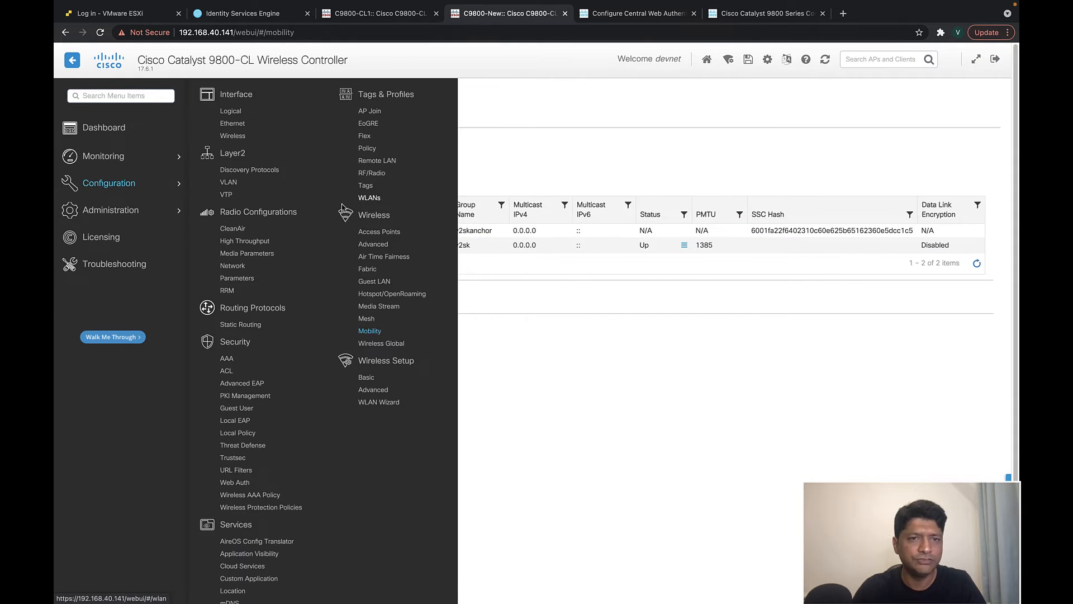
left_click(368, 197)
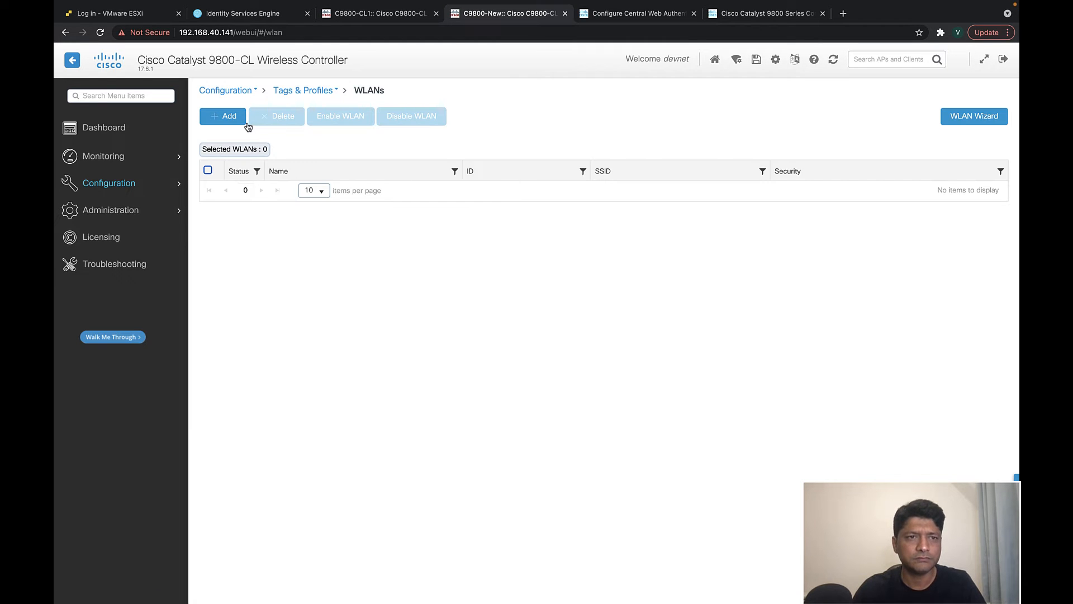
left_click(224, 116)
left_click(440, 239)
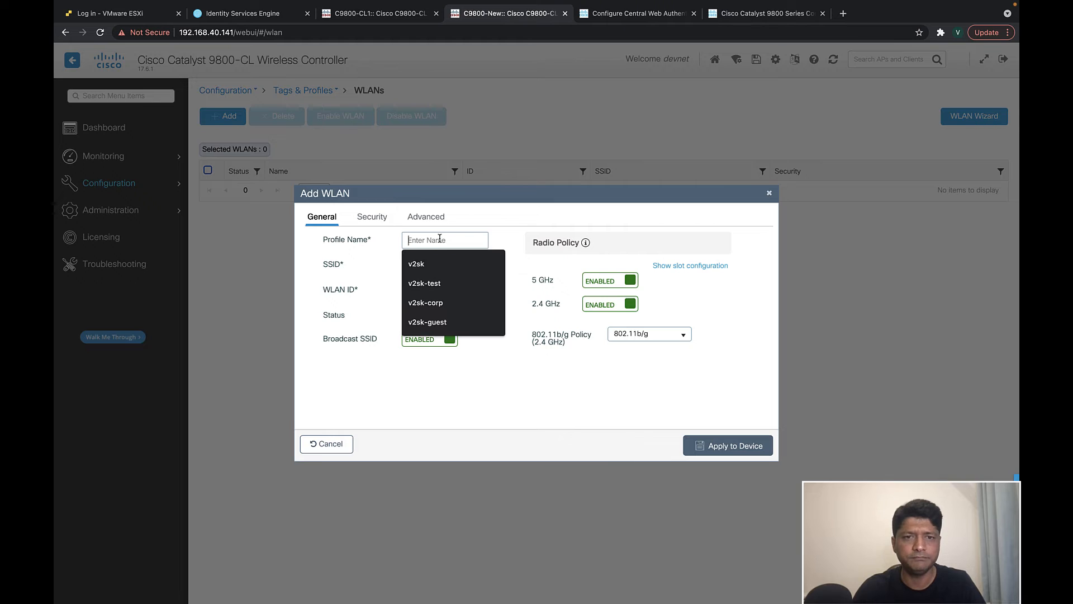
left_click(427, 322)
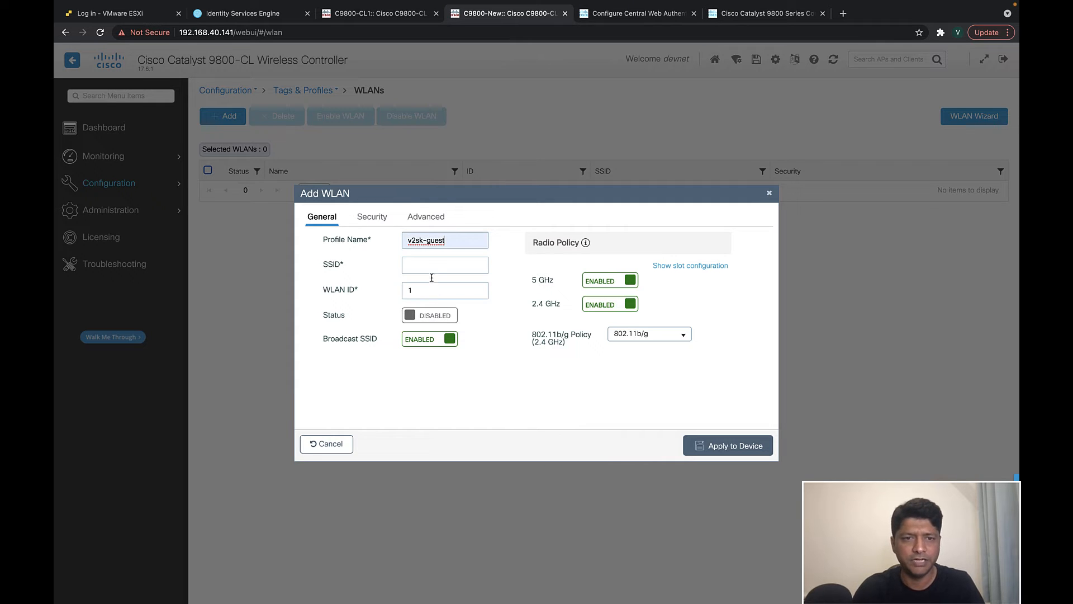
left_click(425, 290)
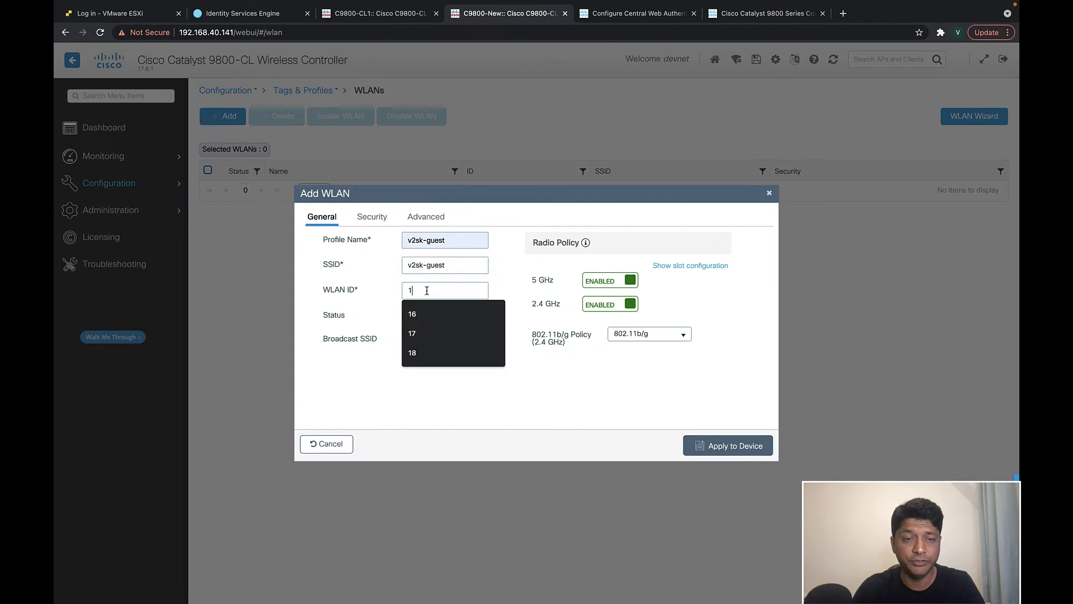
left_click(466, 334)
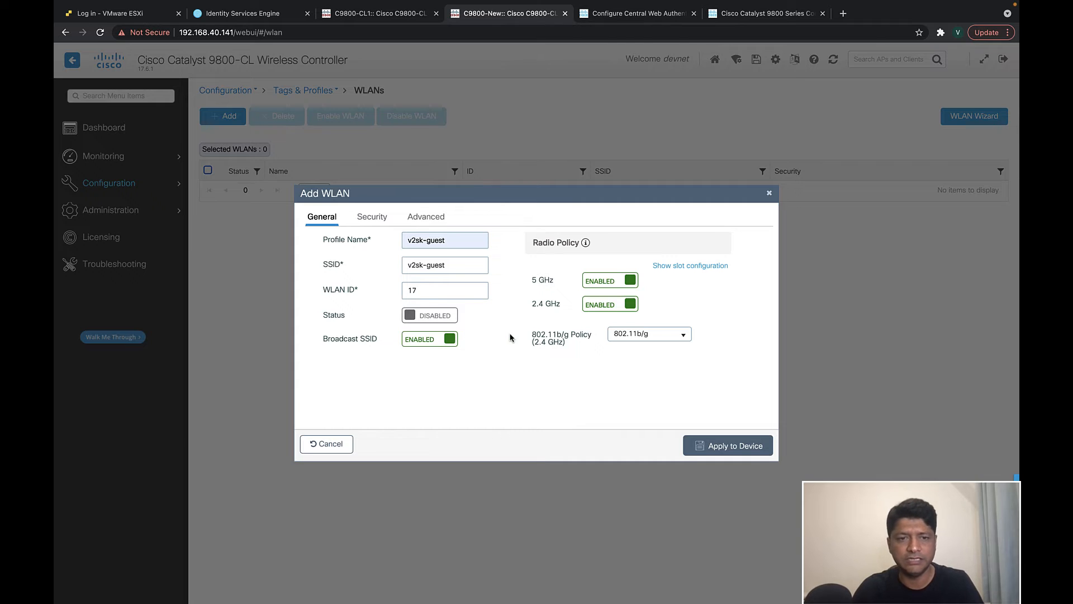
left_click(447, 320)
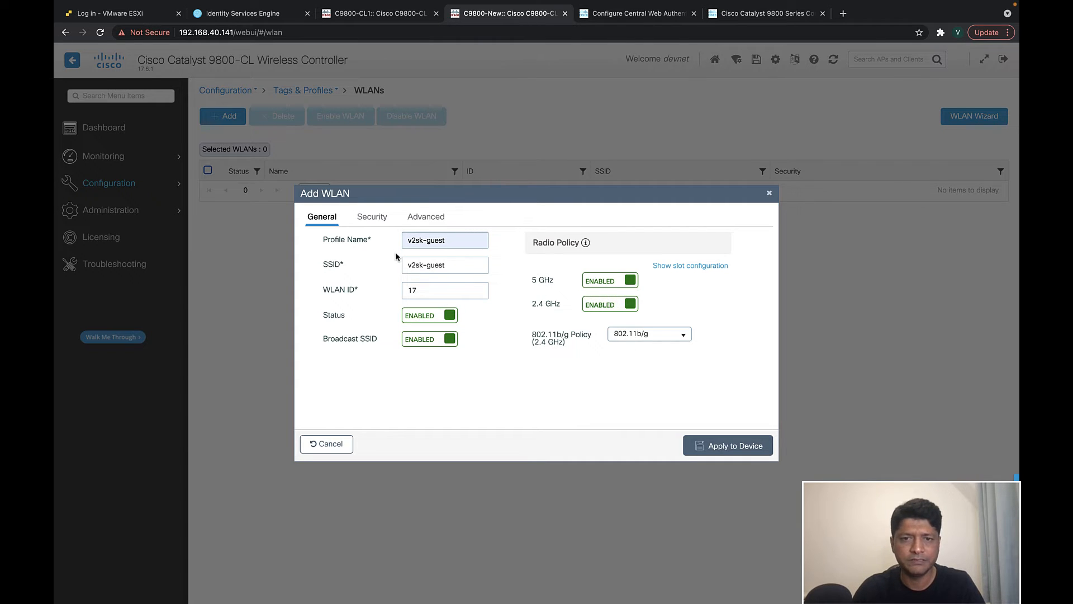
left_click(376, 220)
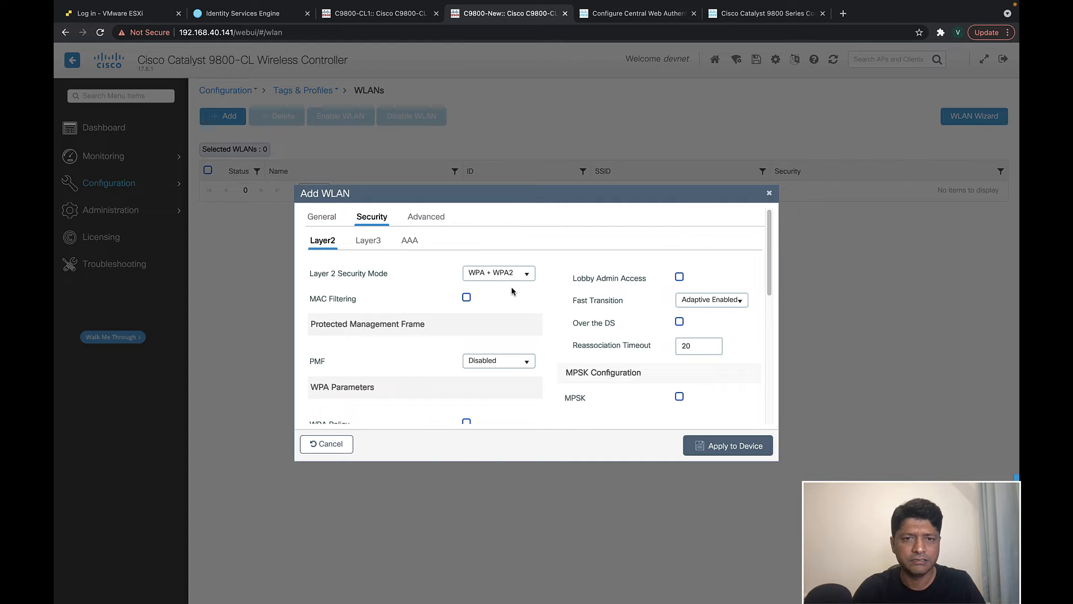
left_click(533, 275)
left_click(479, 284)
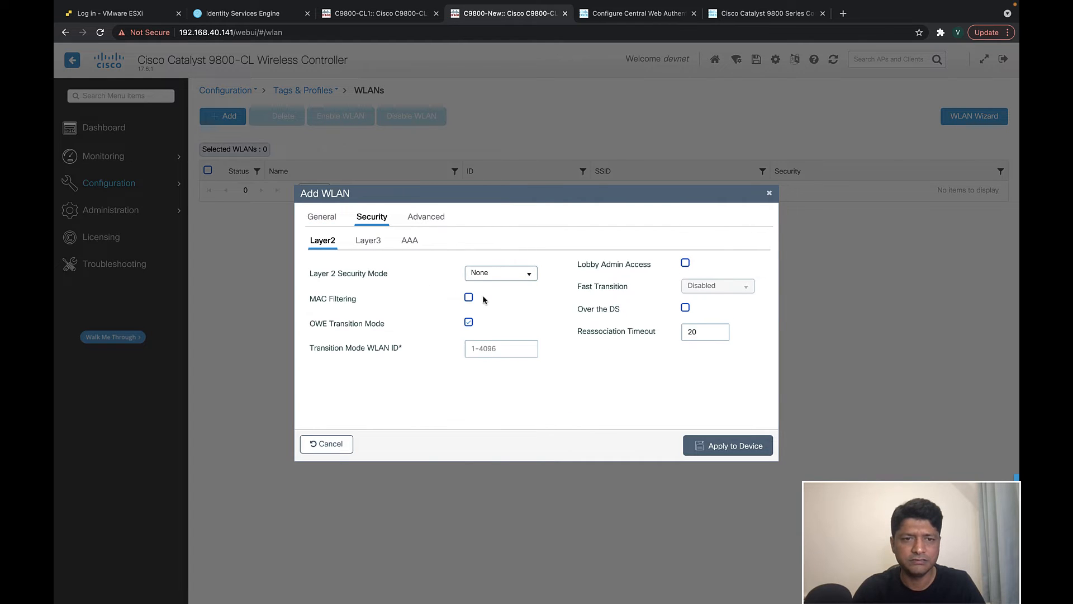
left_click(469, 298)
left_click(468, 322)
mouse_move(537, 345)
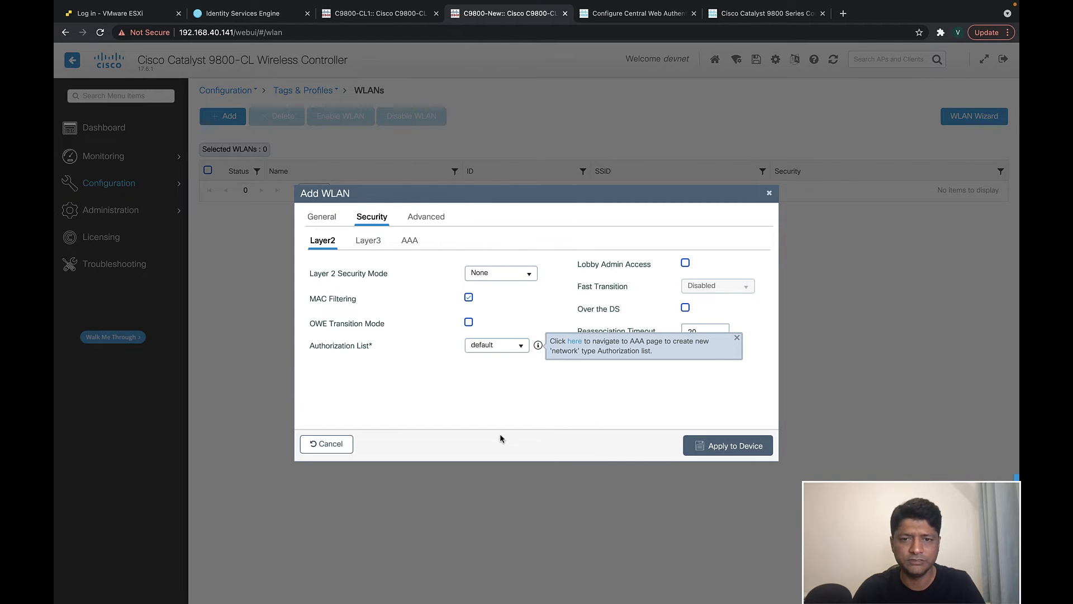
left_click(519, 345)
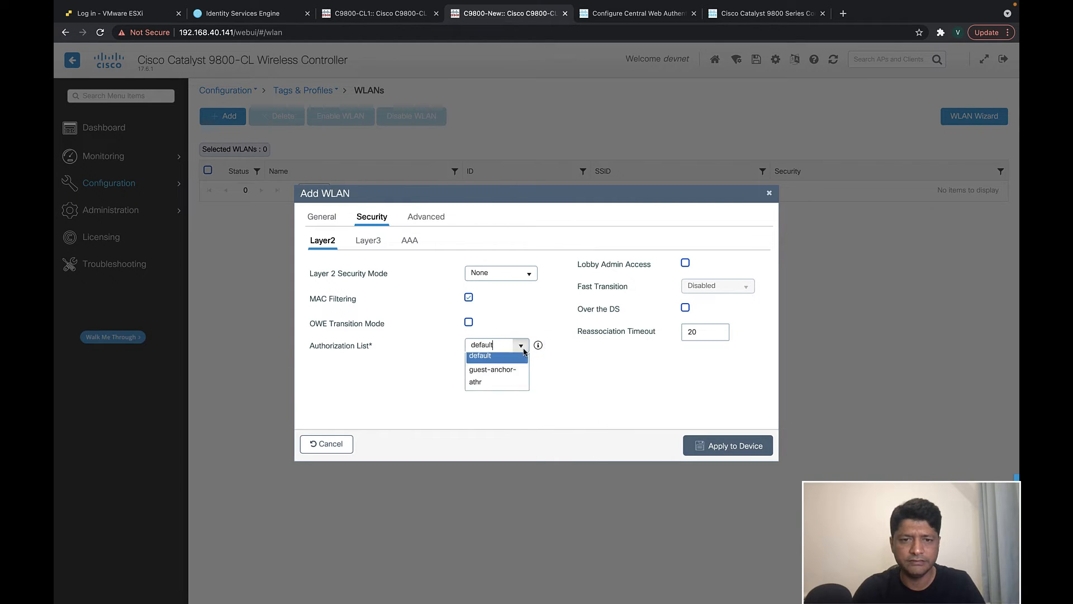
left_click(500, 391)
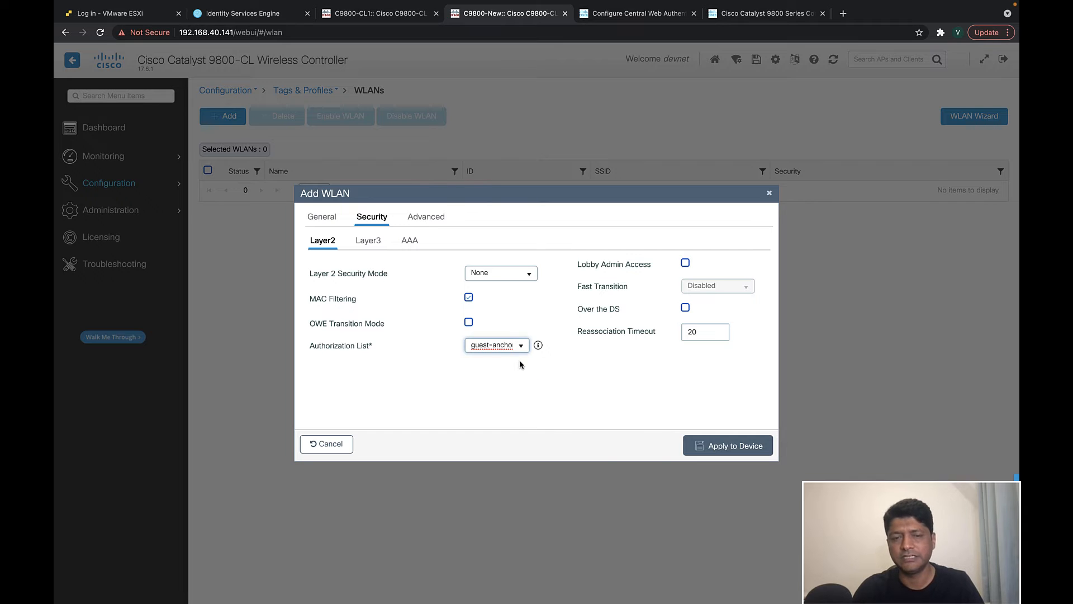
left_click(769, 193)
left_click(103, 189)
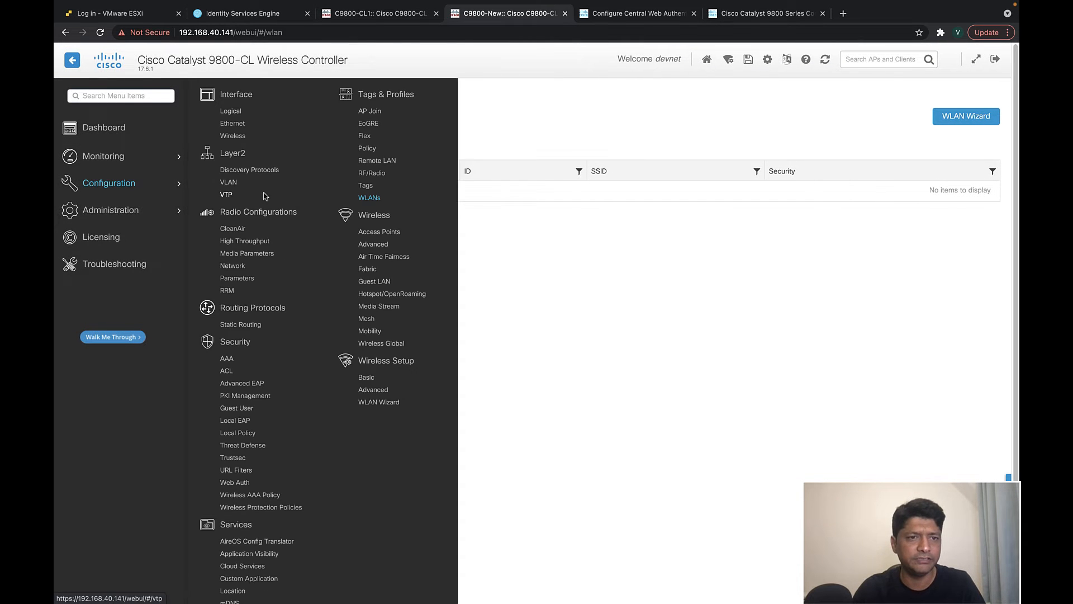
- Review the ise1 RADIUS server and RAD-GRP server group settings in AAA
left_click(227, 362)
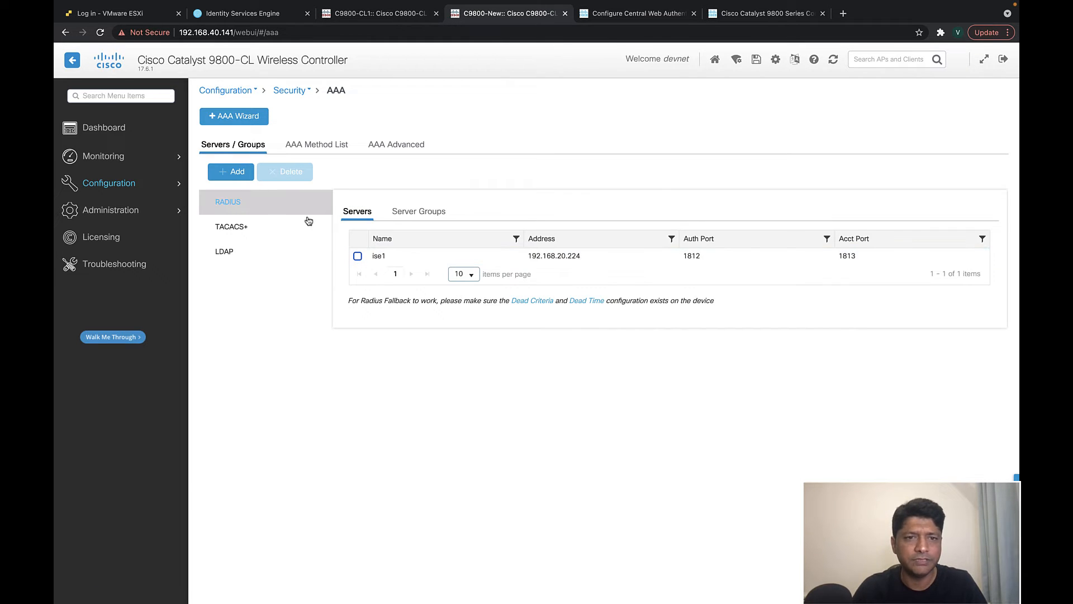
left_click(397, 256)
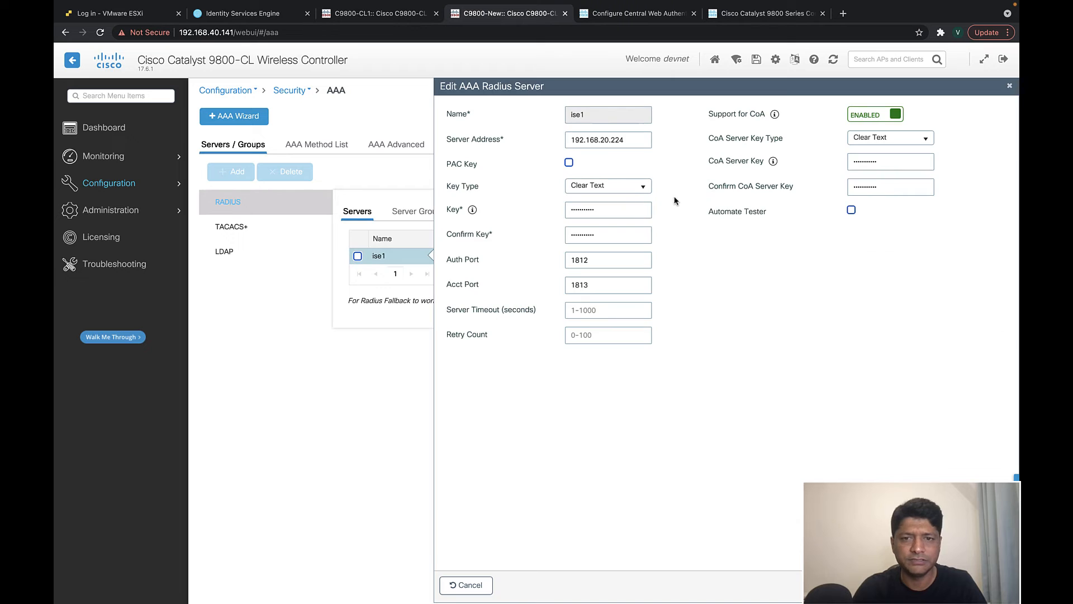
left_click(1009, 86)
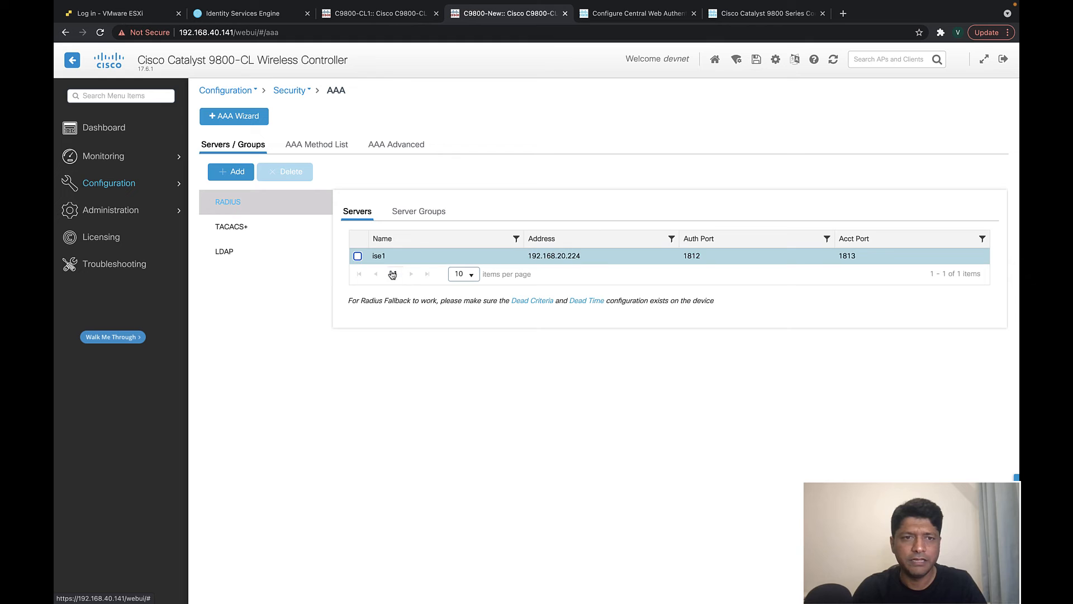
left_click(420, 212)
left_click(552, 256)
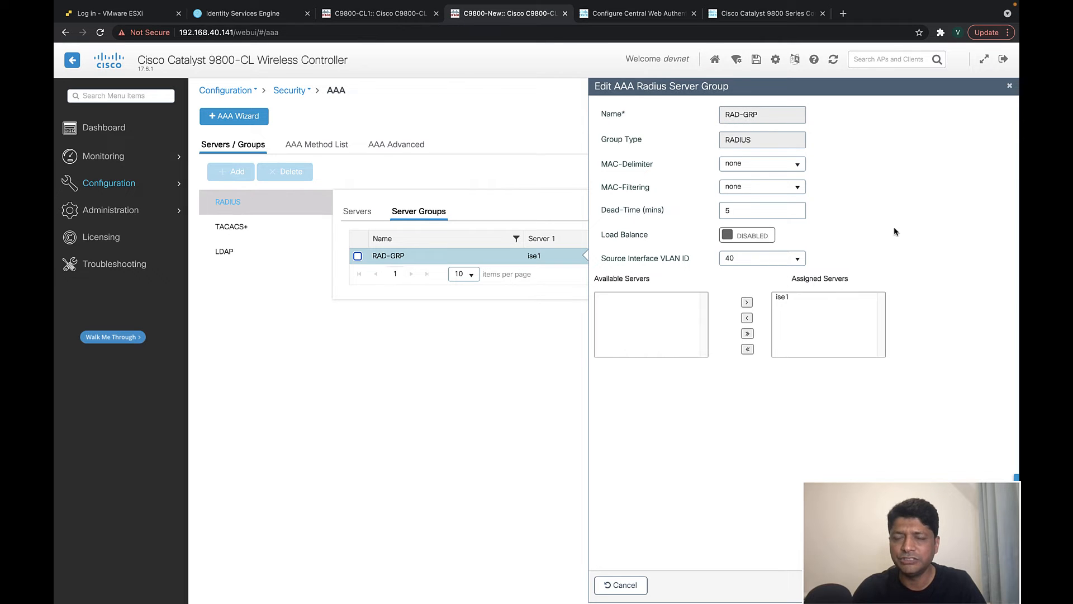
left_click(1010, 85)
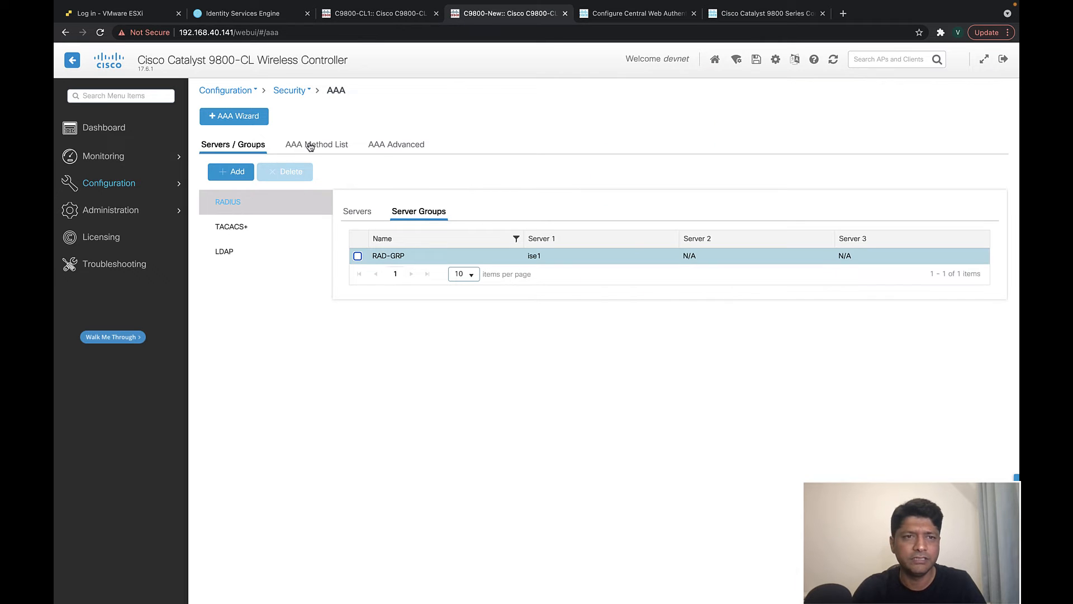
- Check the guest-anchor-athr authorization method list, then show the empty accounting method lists
left_click(304, 146)
left_click(250, 202)
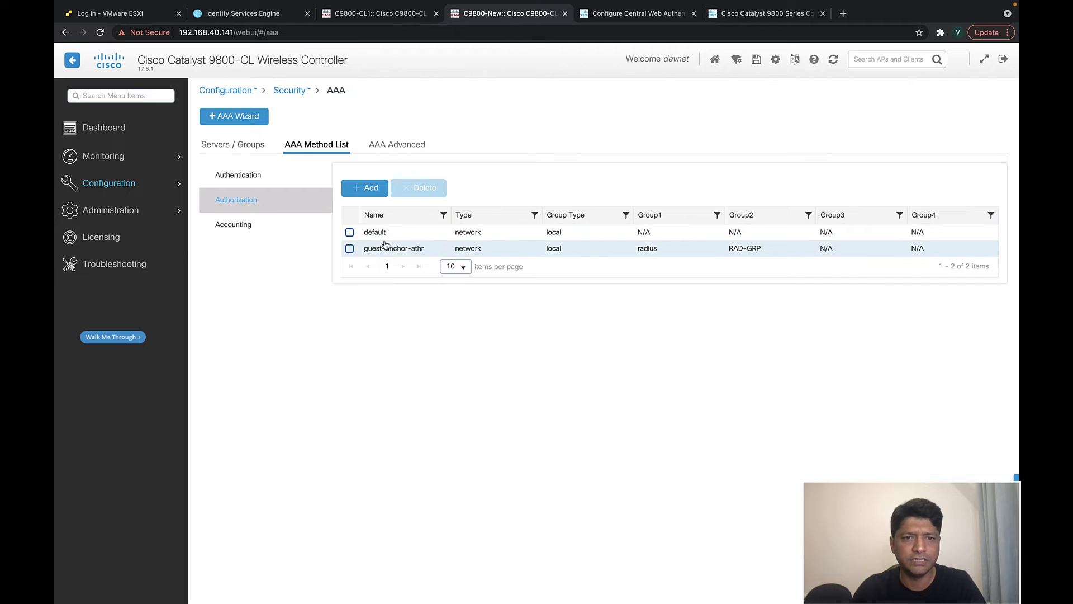
left_click(394, 251)
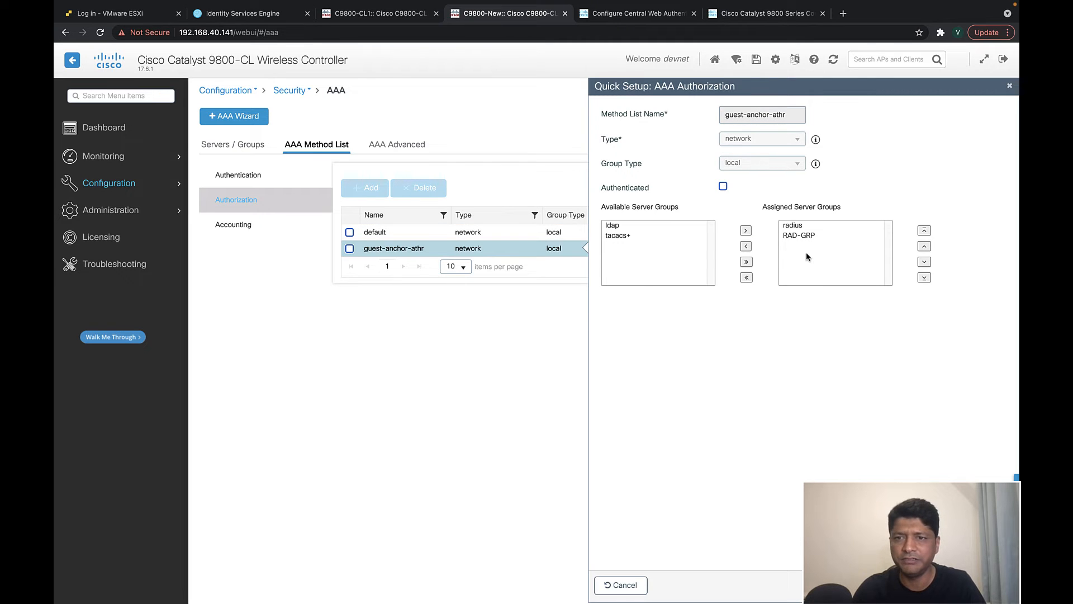
left_click(1010, 85)
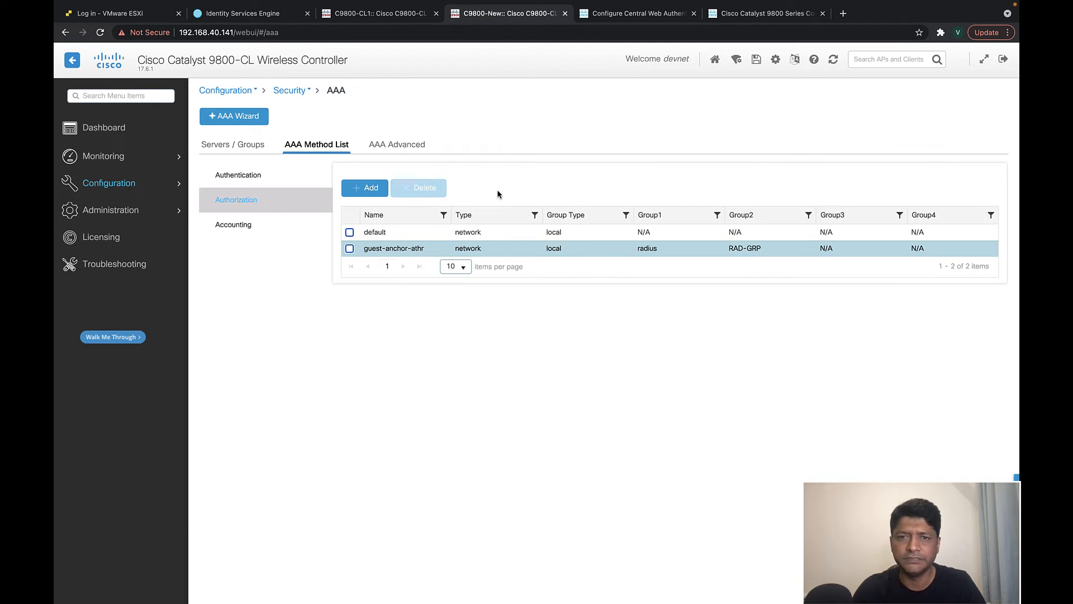
left_click(241, 226)
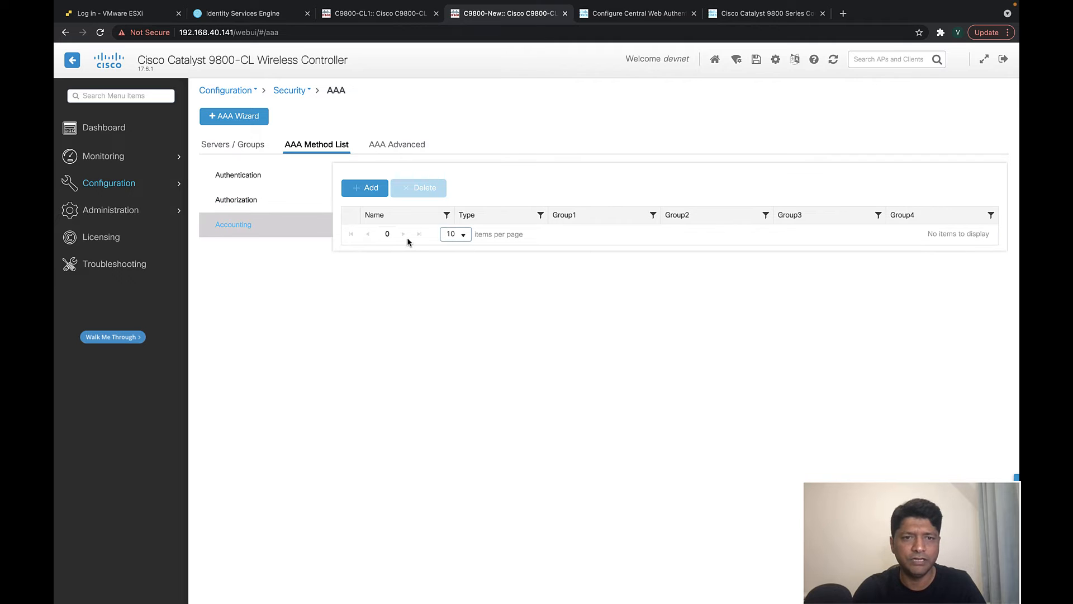
- Create identity accounting method list RAD-Acct using RAD-GRP then radius, and apply it
left_click(365, 188)
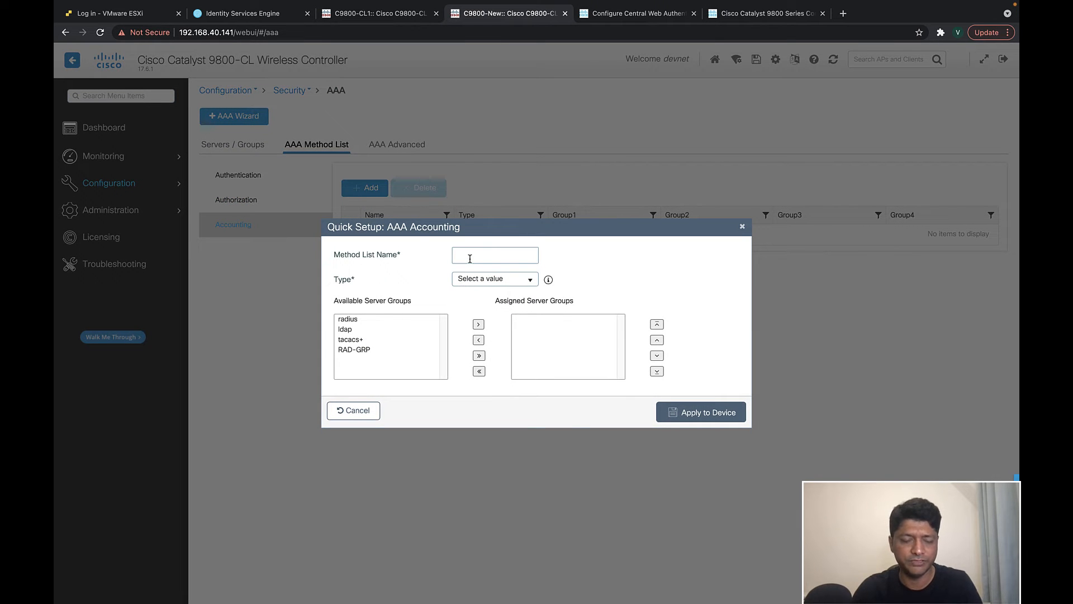
type("RAD-Acct")
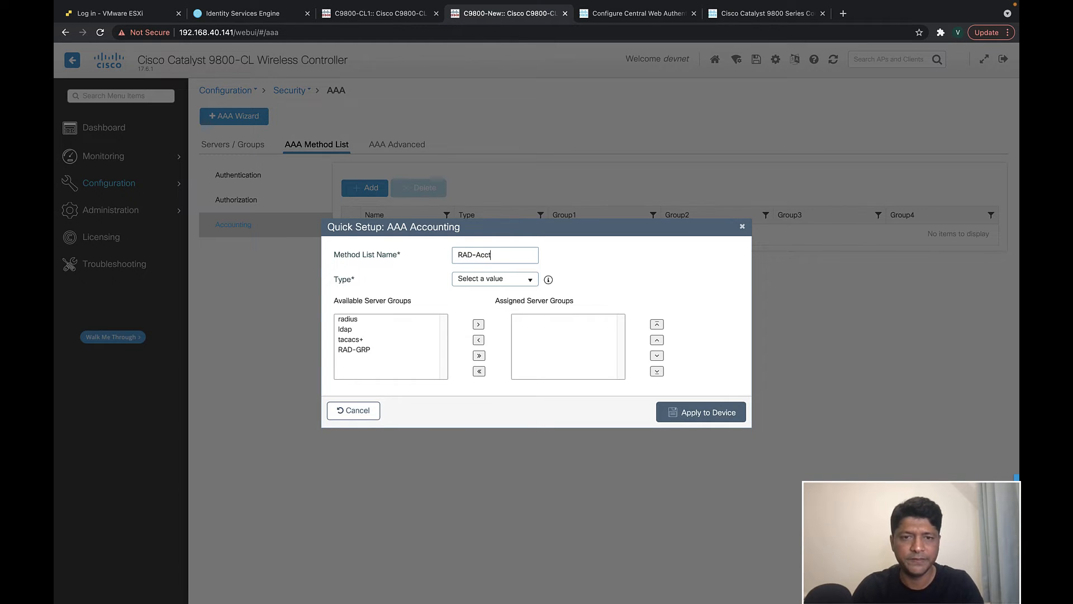
left_click(357, 350)
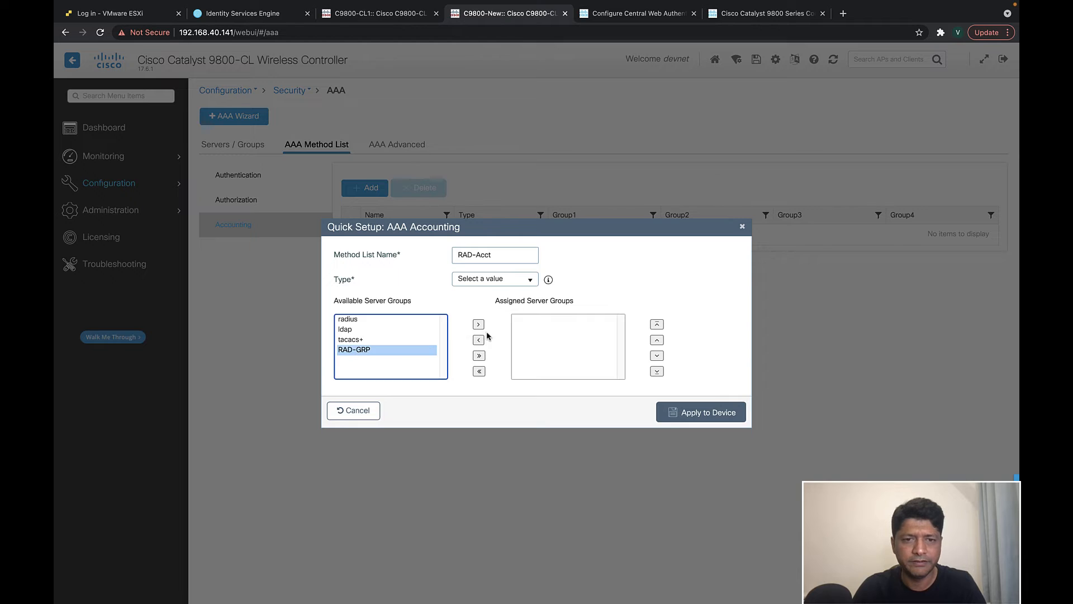
left_click(478, 325)
left_click(358, 319)
left_click(478, 324)
left_click(523, 279)
left_click(486, 307)
left_click(675, 414)
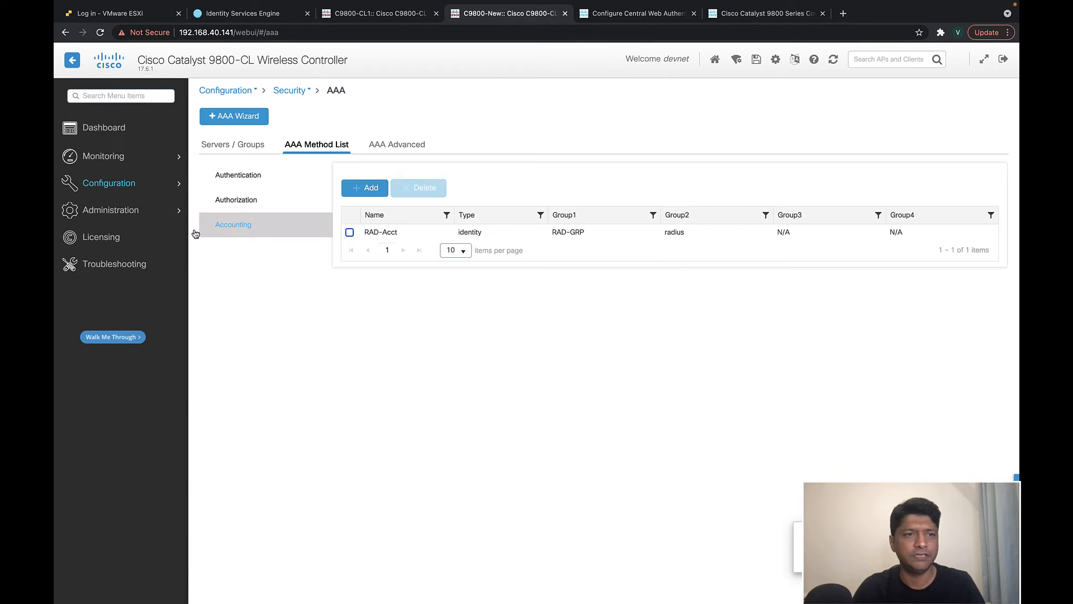
mouse_move(119, 183)
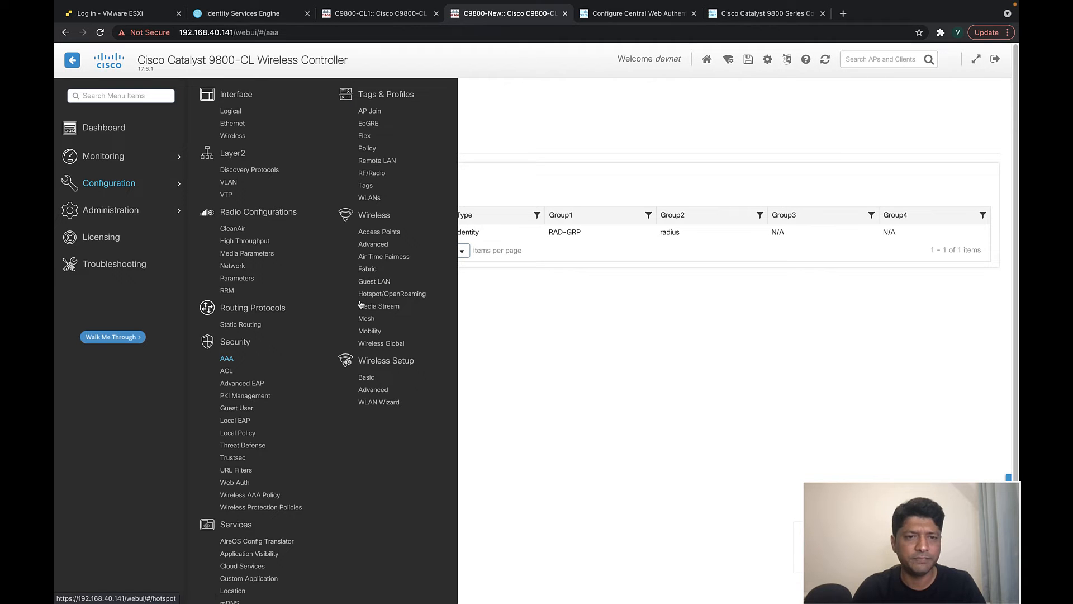
- Add a new WLAN named v2sk-guest with ID 17 and status enabled
left_click(369, 198)
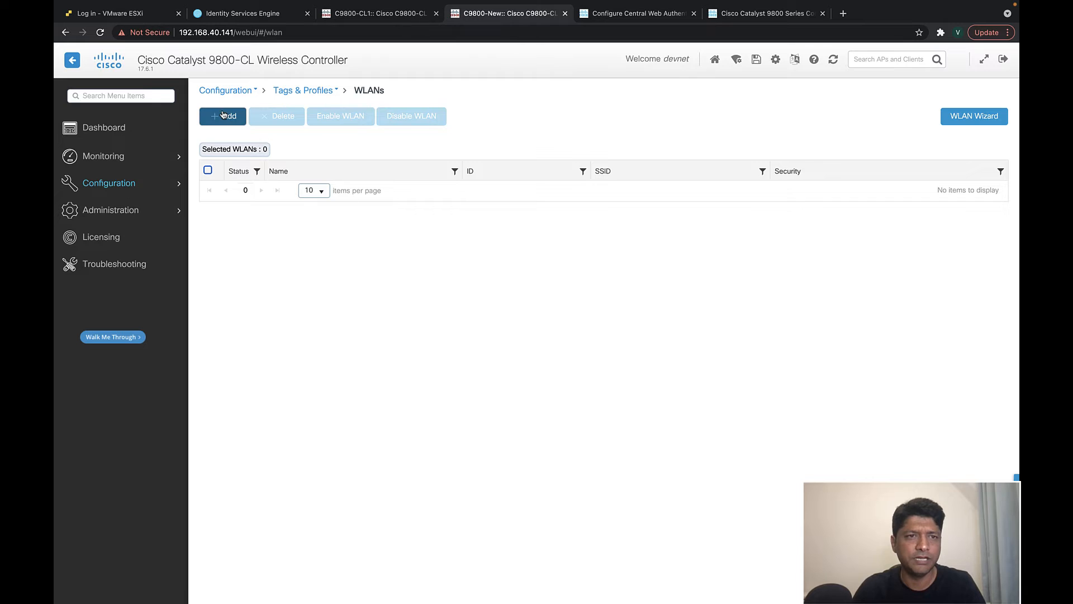
left_click(226, 116)
left_click(452, 240)
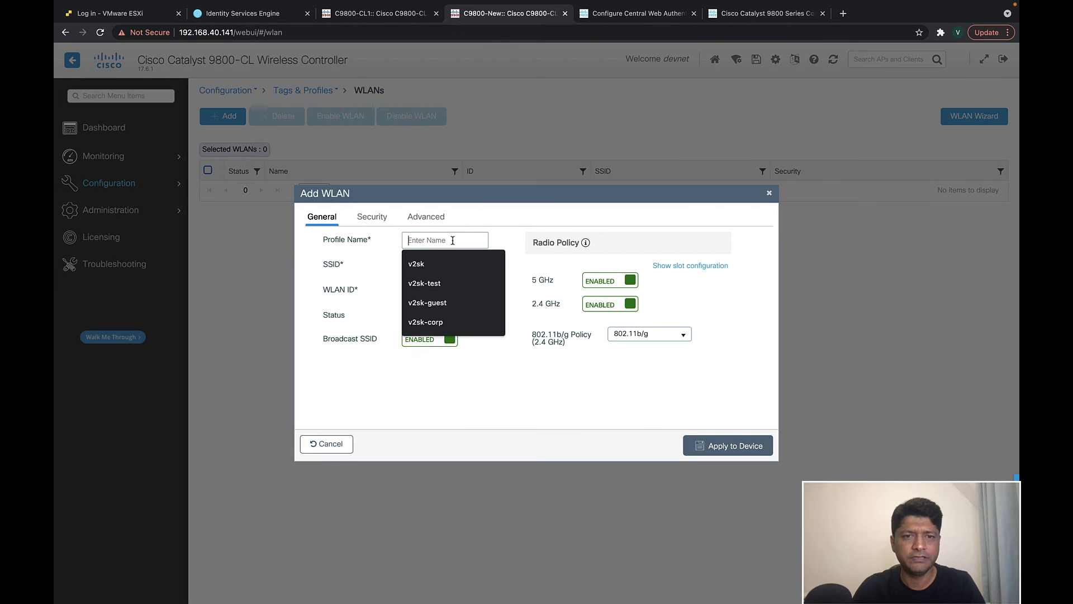
left_click(441, 302)
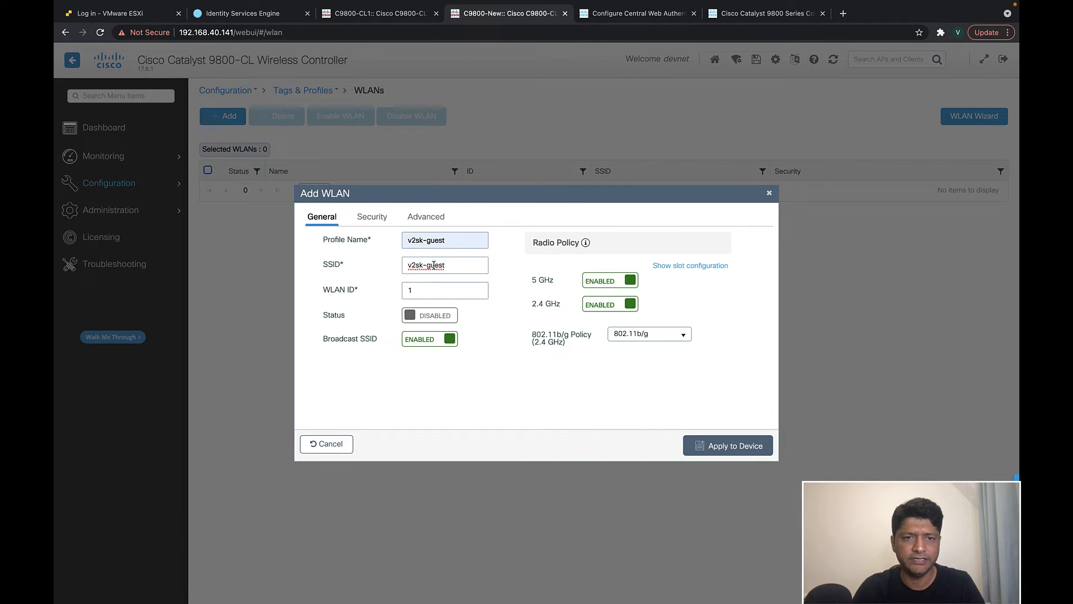
left_click(433, 290)
type("7")
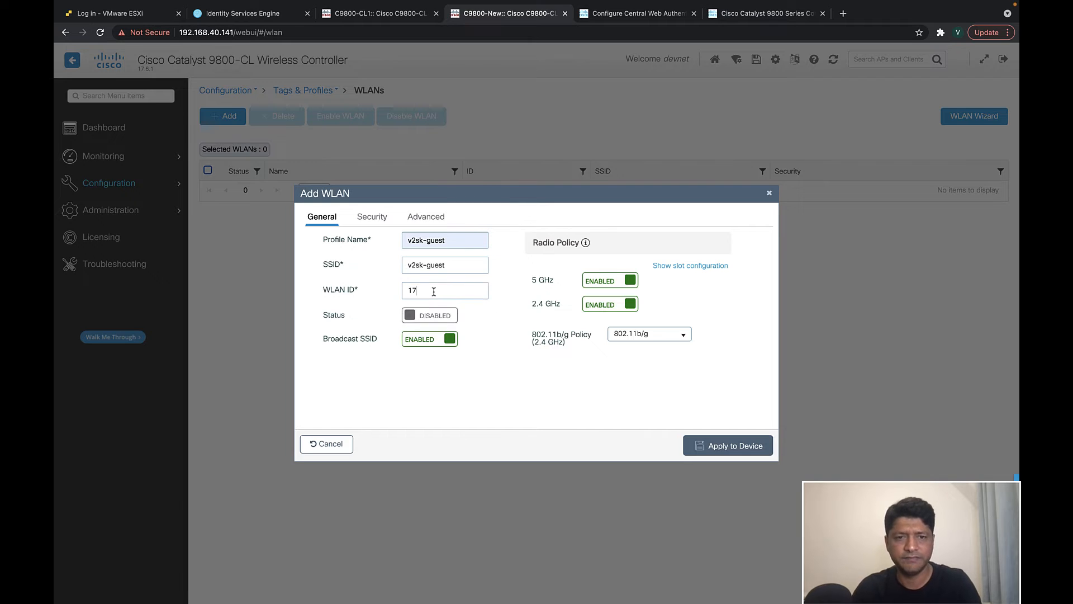
left_click(449, 315)
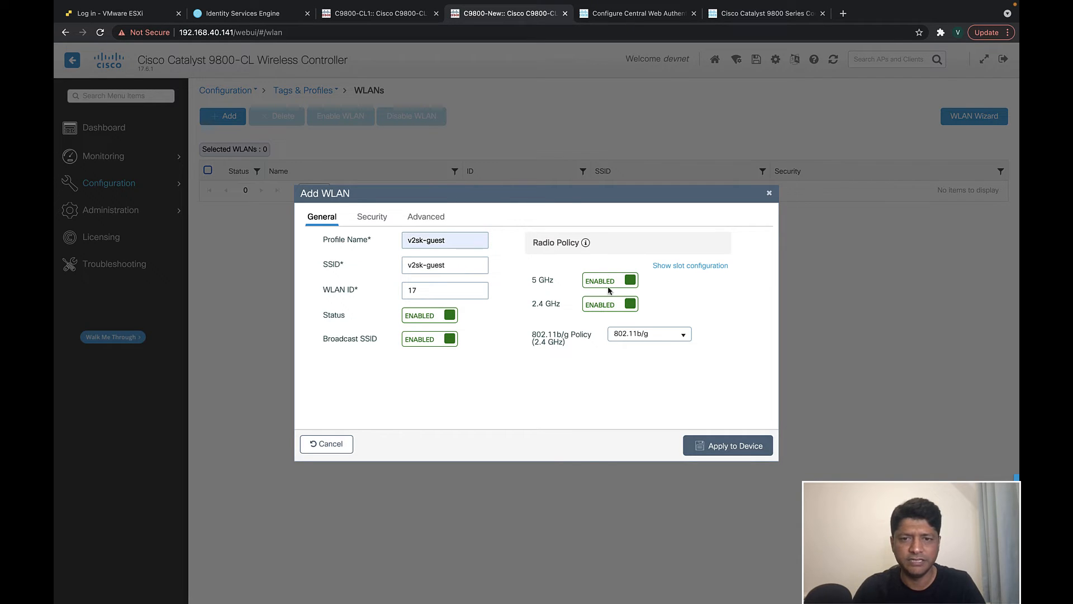
left_click(640, 335)
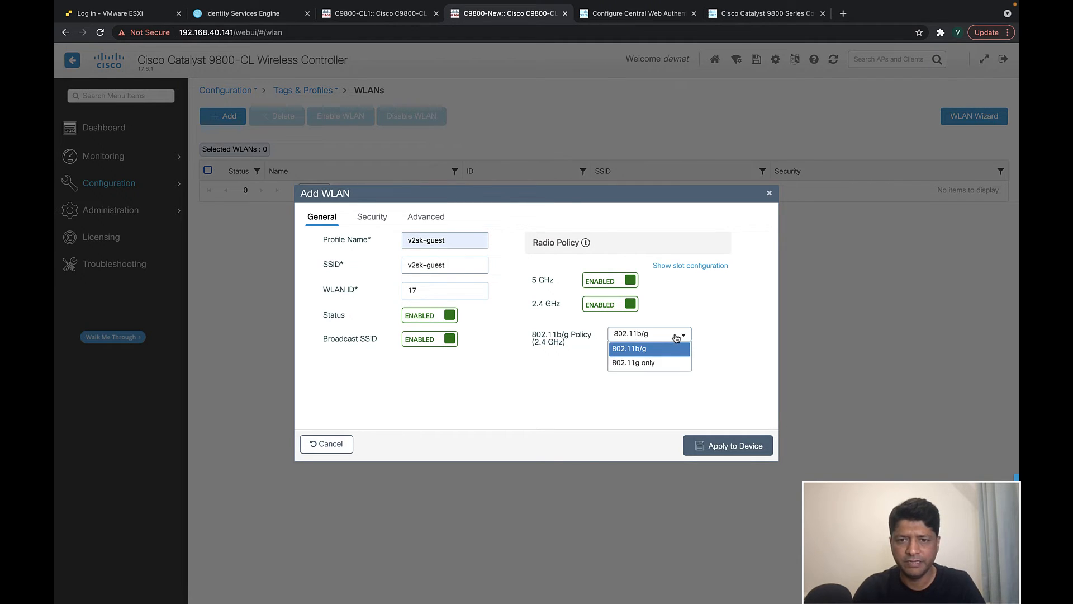
left_click(705, 300)
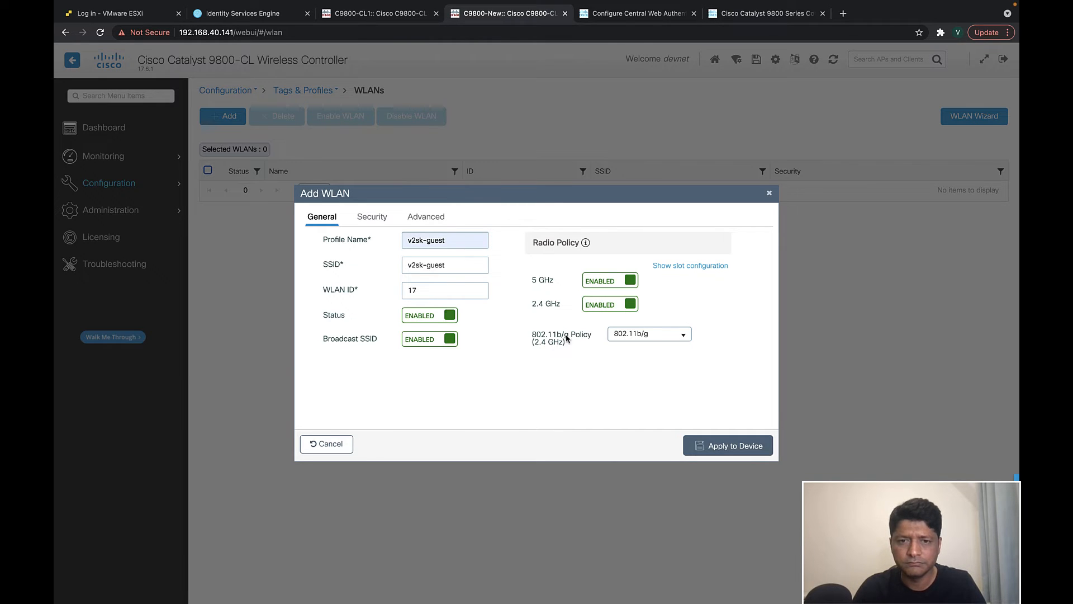
- Set Layer 2 security to None with MAC filtering and the guest-anchor-athr authorization list
left_click(372, 216)
left_click(529, 273)
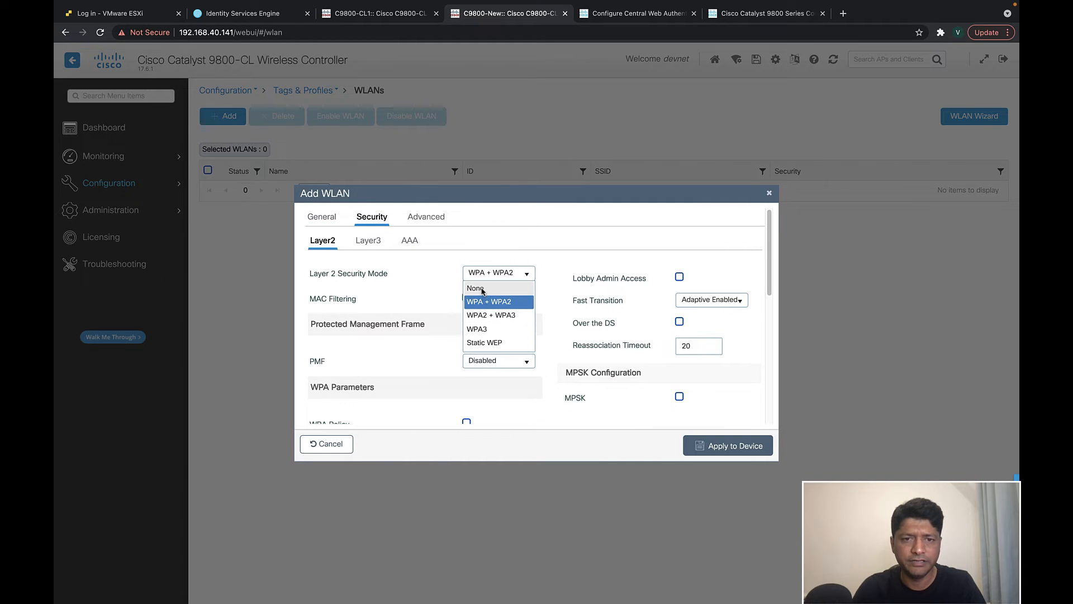
left_click(480, 297)
left_click(468, 297)
left_click(469, 322)
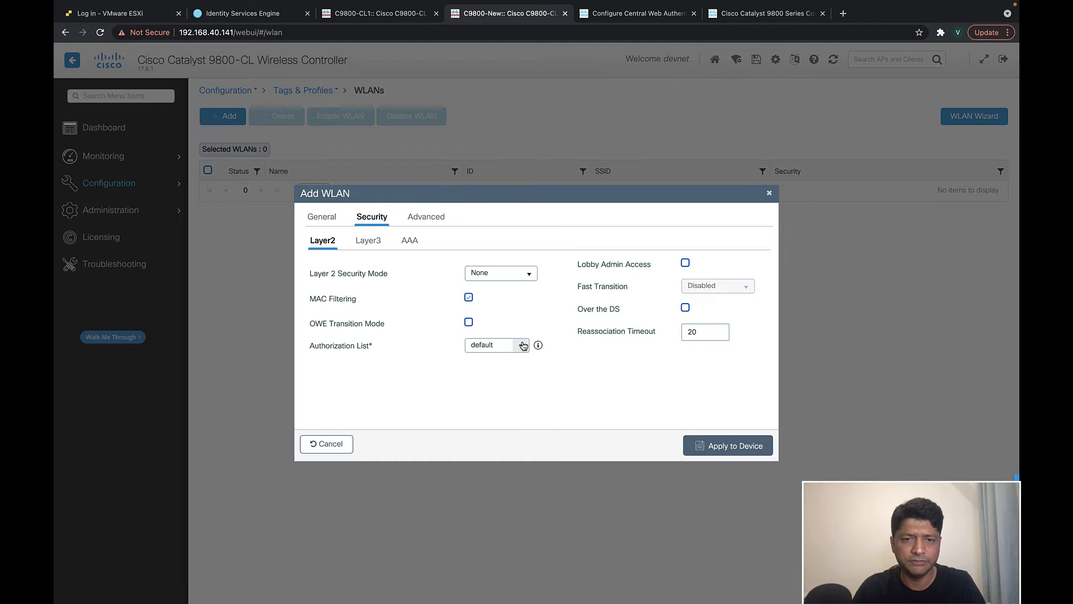
left_click(496, 345)
left_click(494, 388)
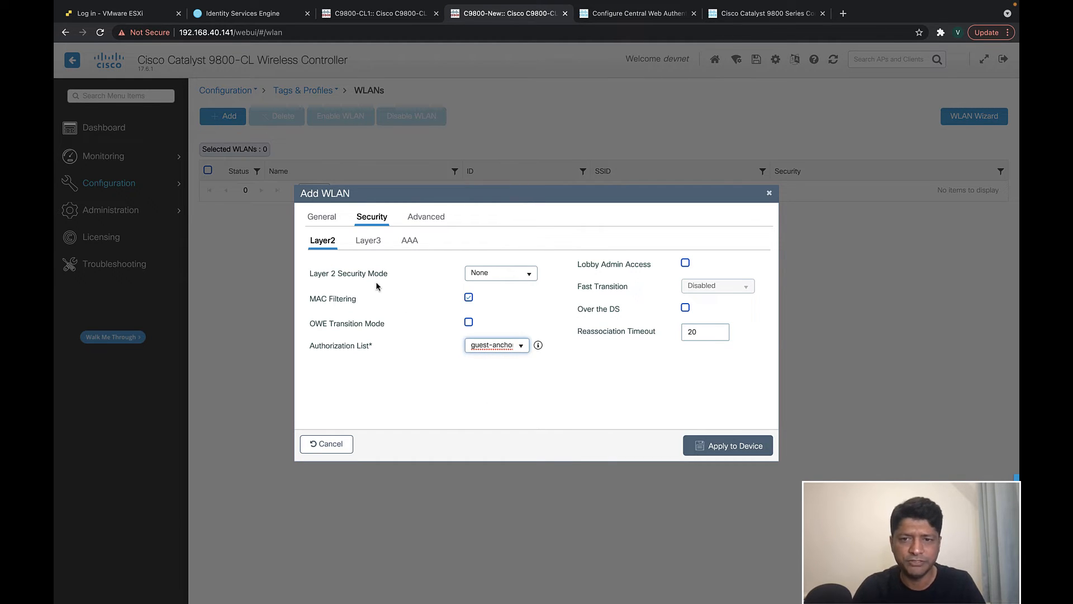
- Review the Layer 3, AAA and Advanced settings and apply the v2sk-guest WLAN
left_click(368, 241)
left_click(407, 242)
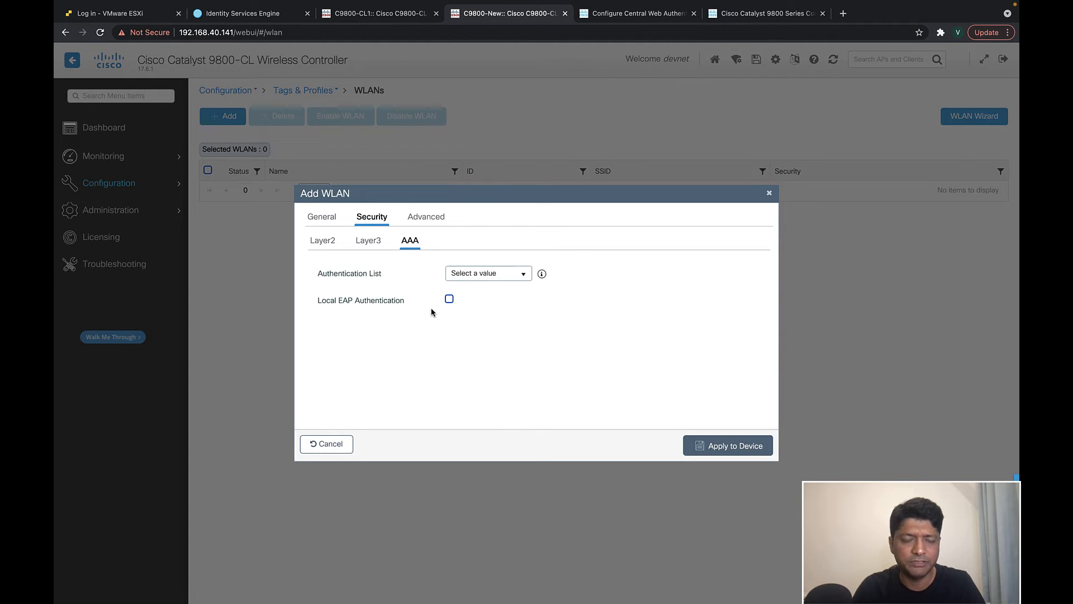
left_click(428, 217)
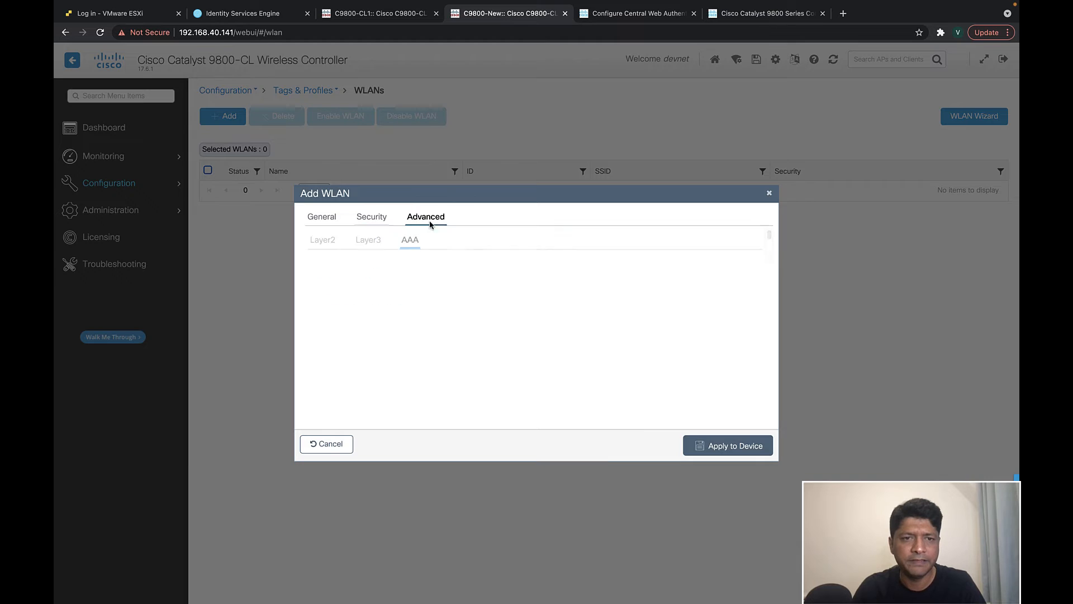
scroll(527, 394, "down", 5)
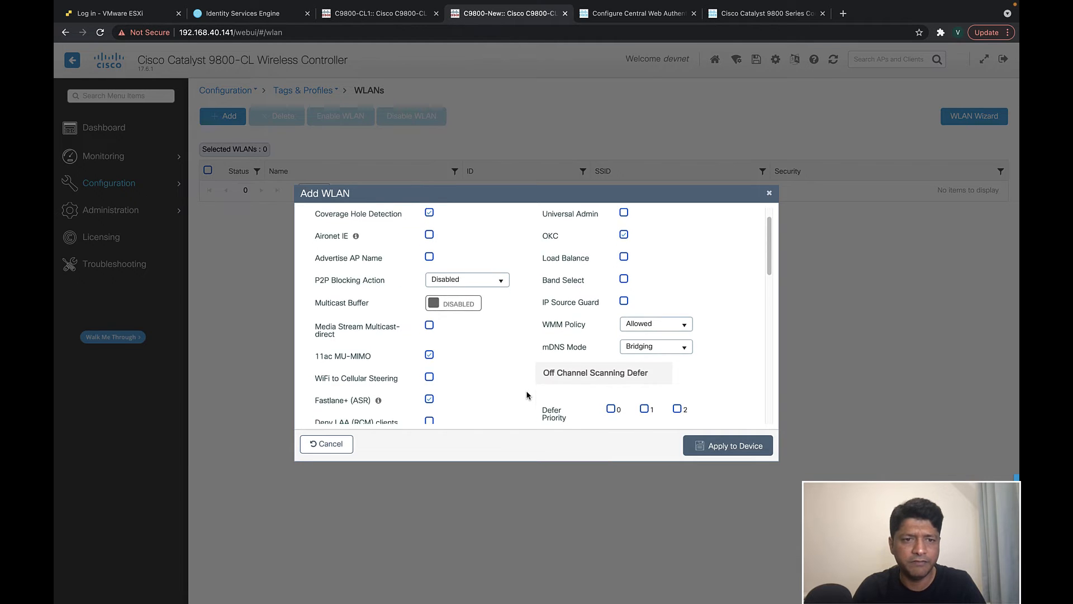
scroll(528, 392, "down", 6)
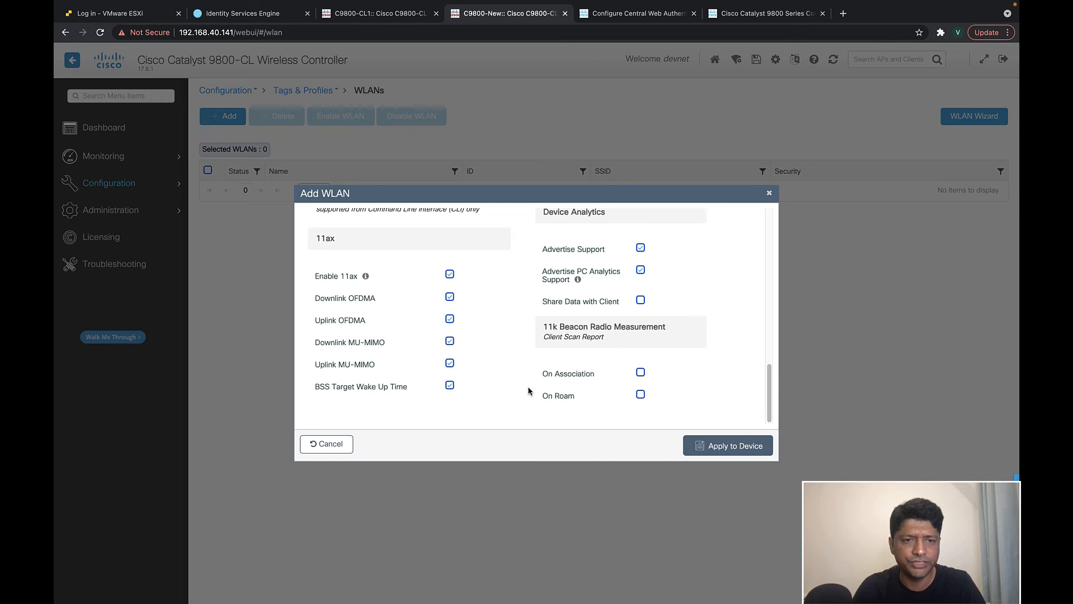
left_click(723, 446)
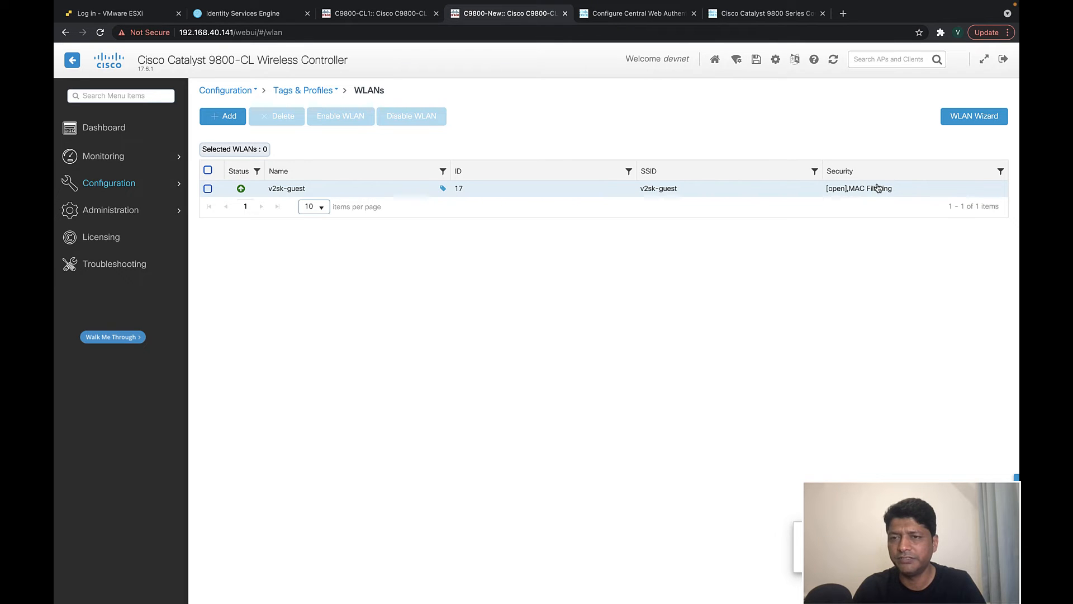
left_click(92, 185)
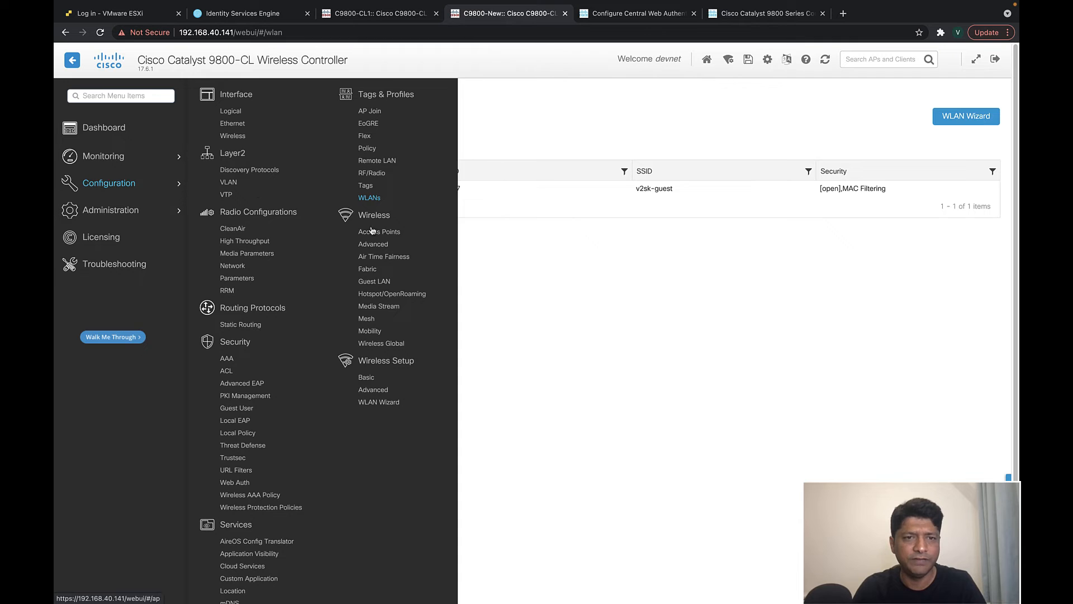
- Add a new policy profile with description 'guest-profile' and enable it
left_click(367, 149)
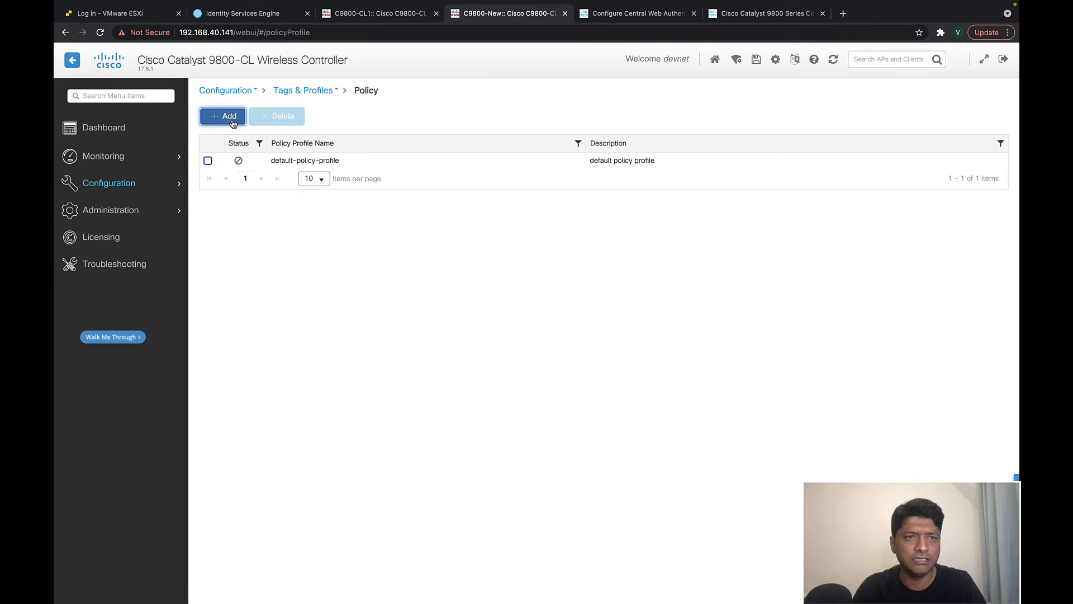
left_click(229, 117)
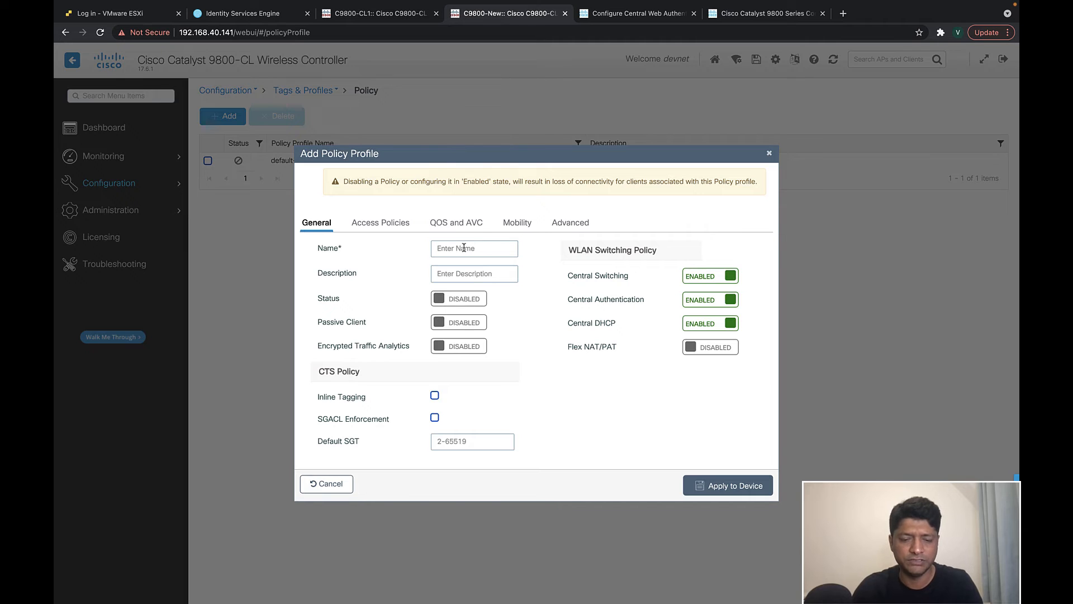
type("guest-profile")
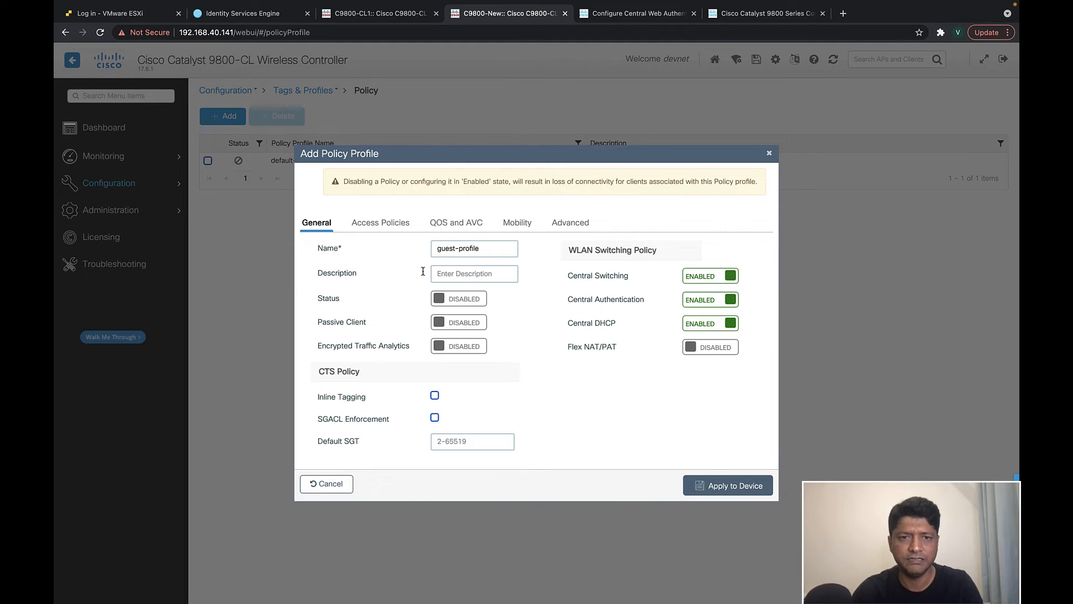
type("guest-prof")
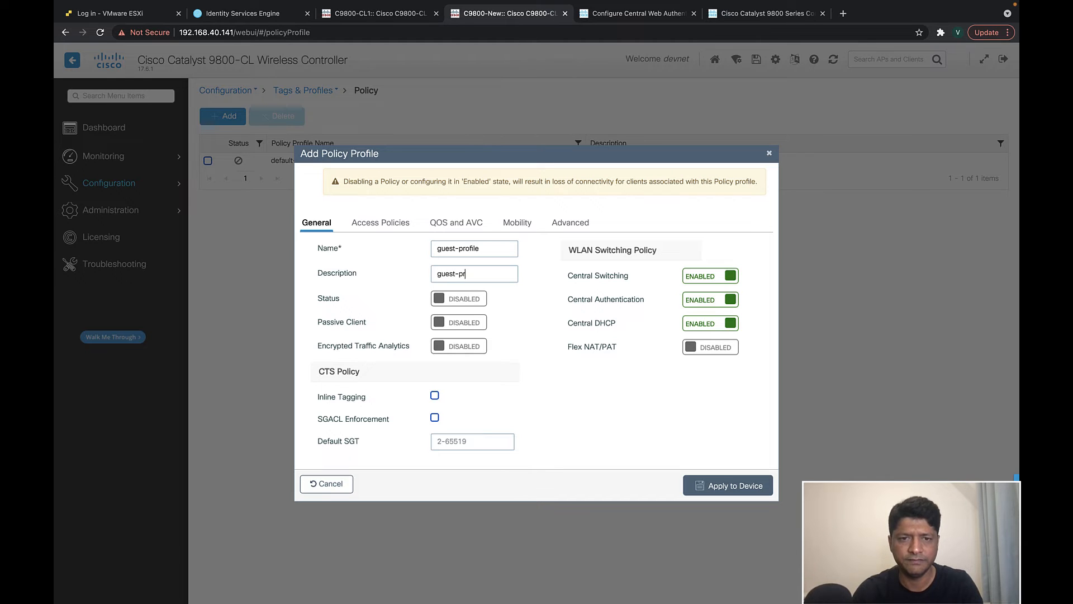
key("BackSpace")
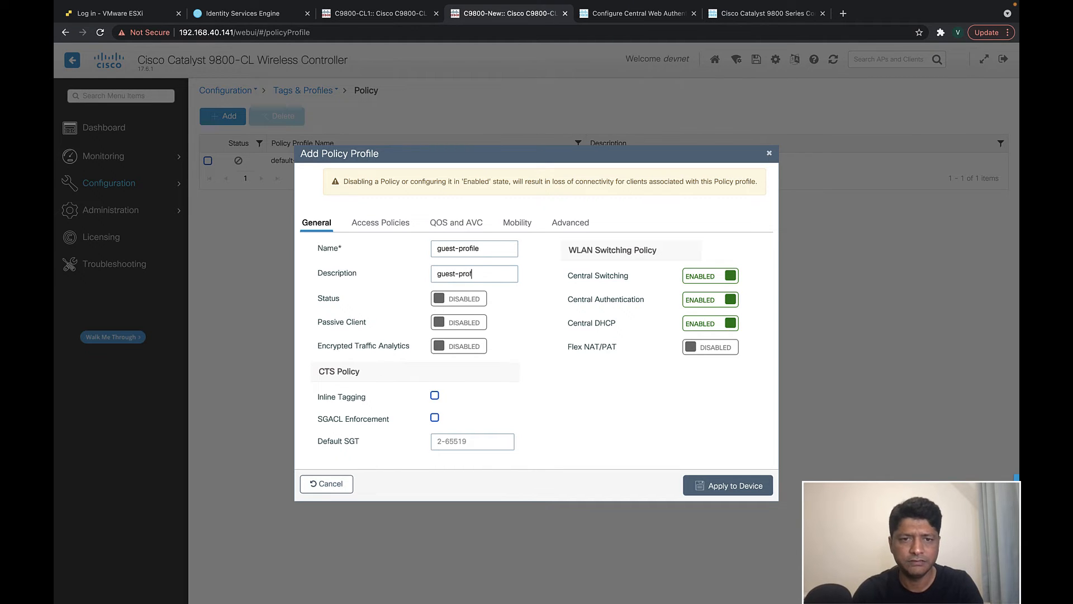
type("ile")
left_click(471, 301)
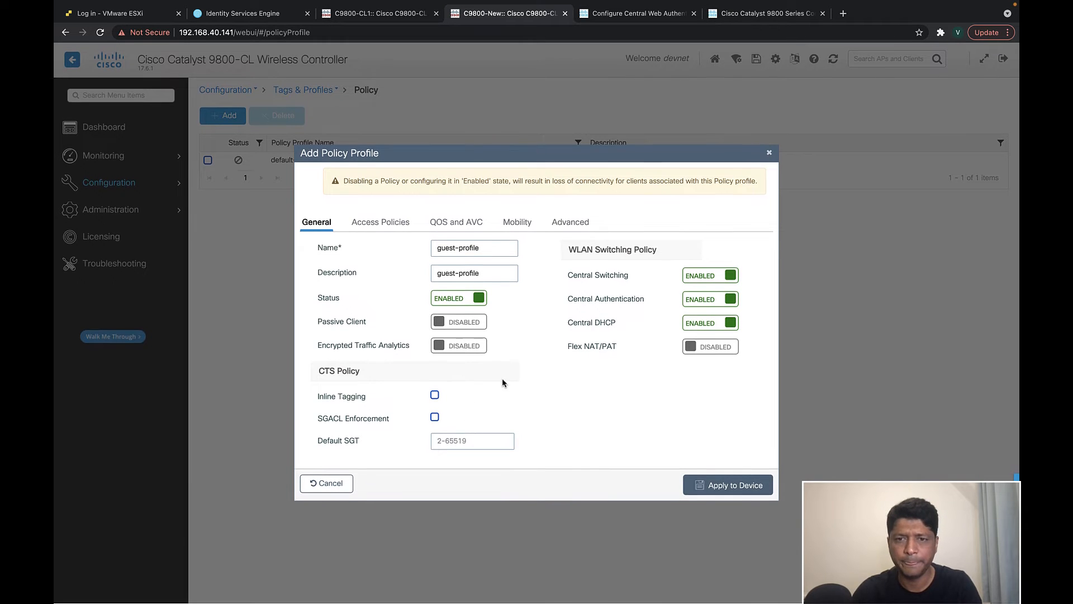
- Assign the guest VLAN in the profile's access policies
left_click(376, 222)
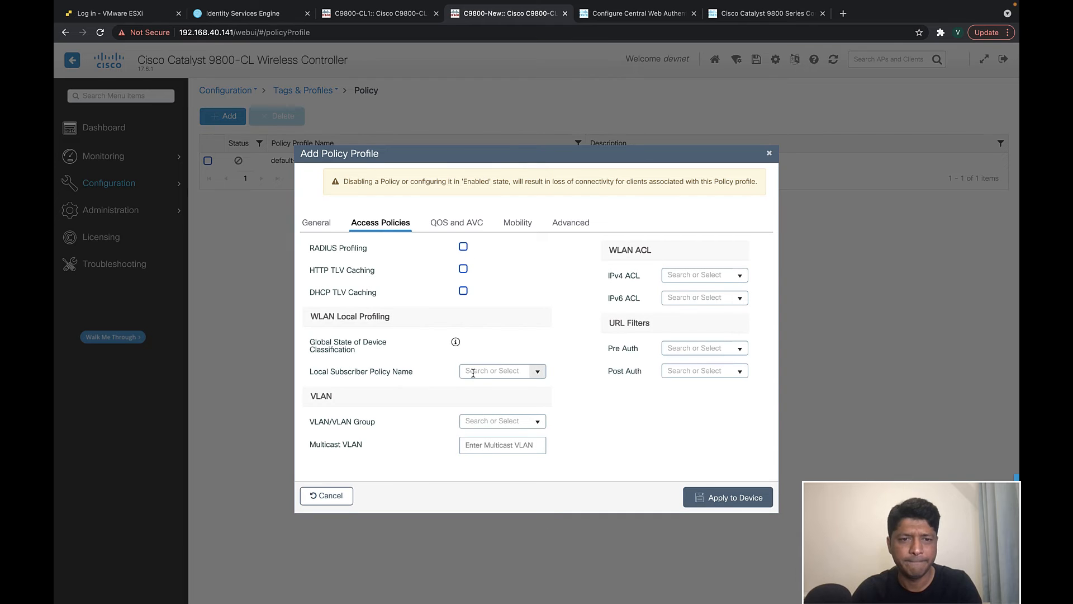
left_click(538, 422)
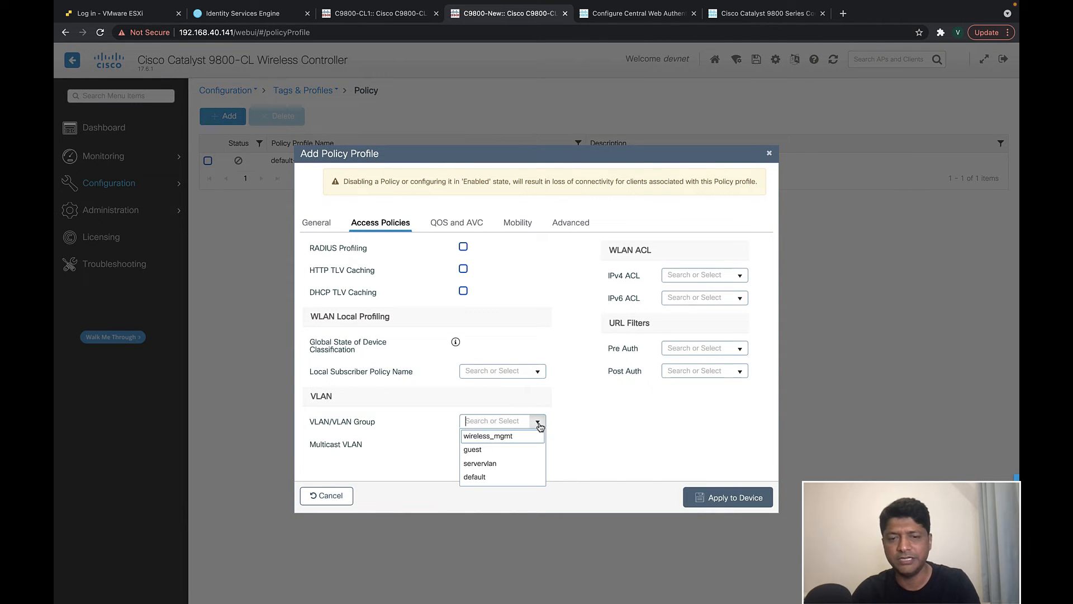
left_click(491, 451)
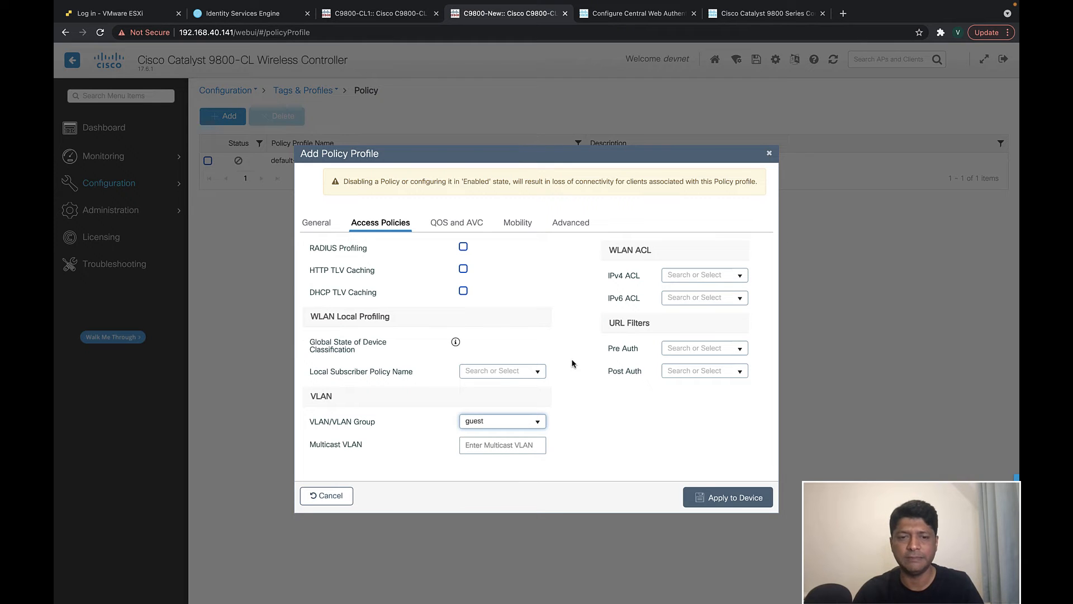
left_click(516, 227)
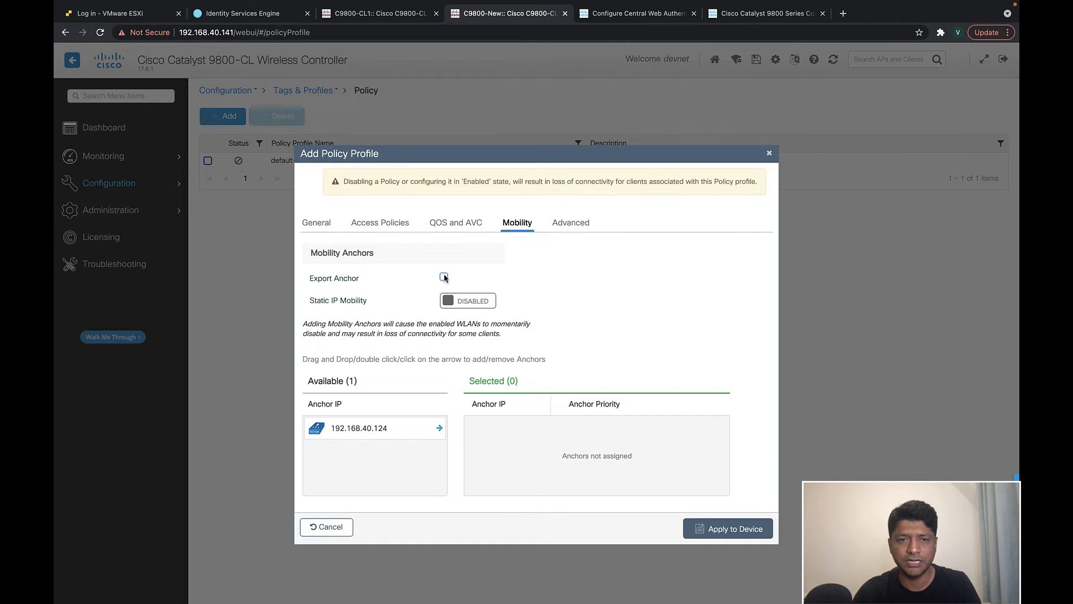
- Make guest-profile an export anchor with AAA override, RADIUS NAC and RAD-Acct accounting, and save it
left_click(444, 277)
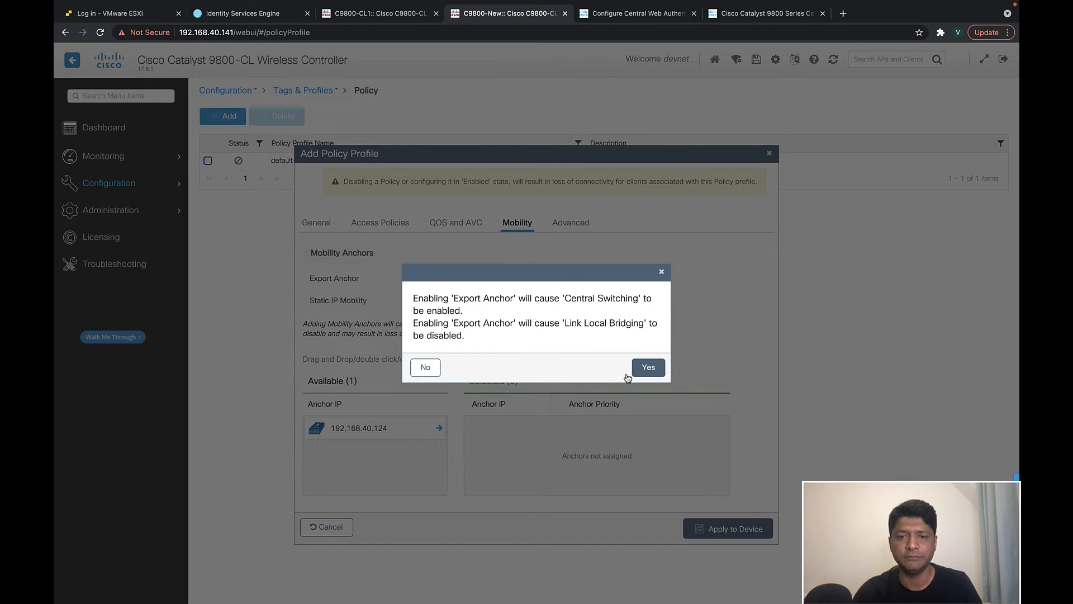
left_click(646, 369)
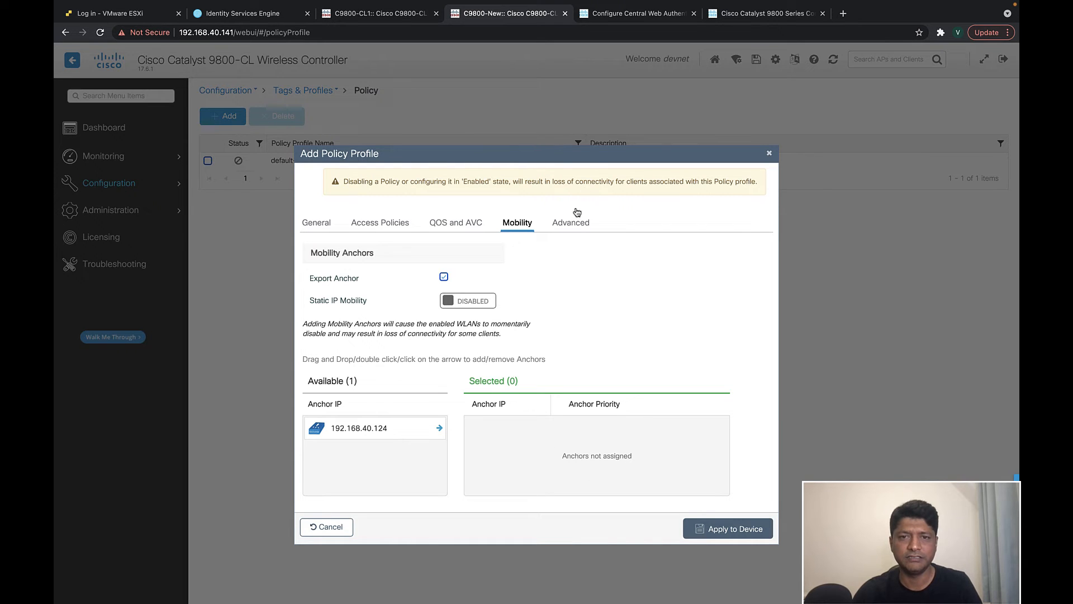
left_click(568, 222)
scroll(500, 412, "down", 3)
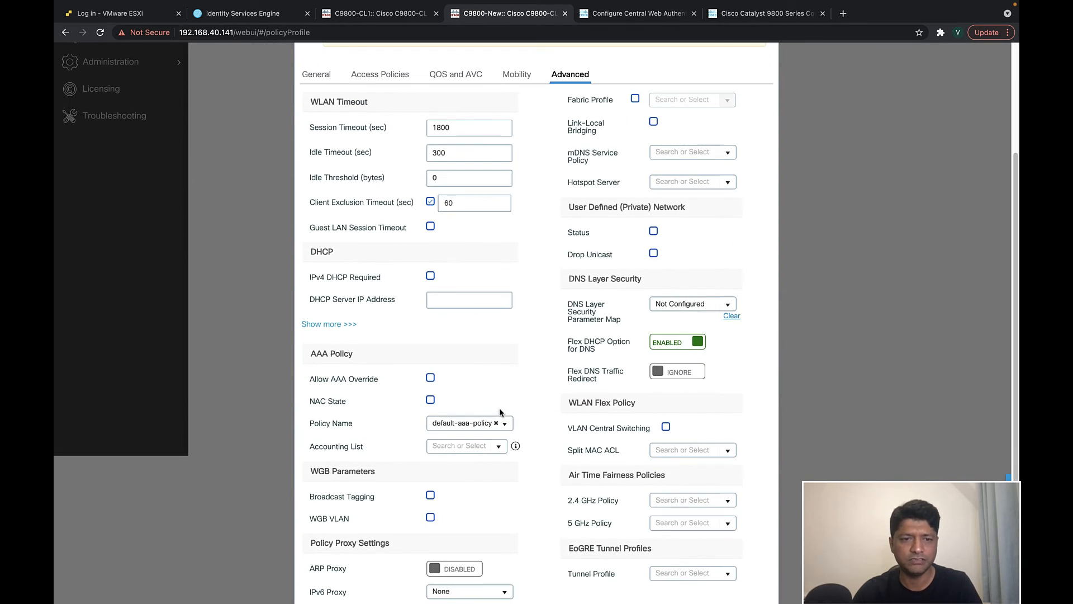
left_click(430, 361)
left_click(431, 383)
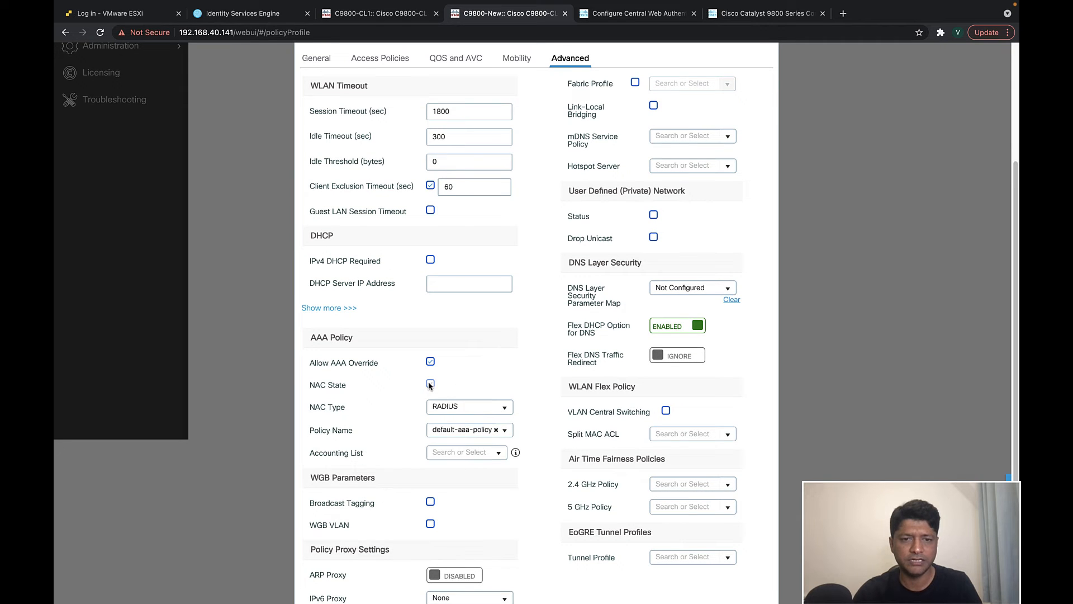
left_click(497, 454)
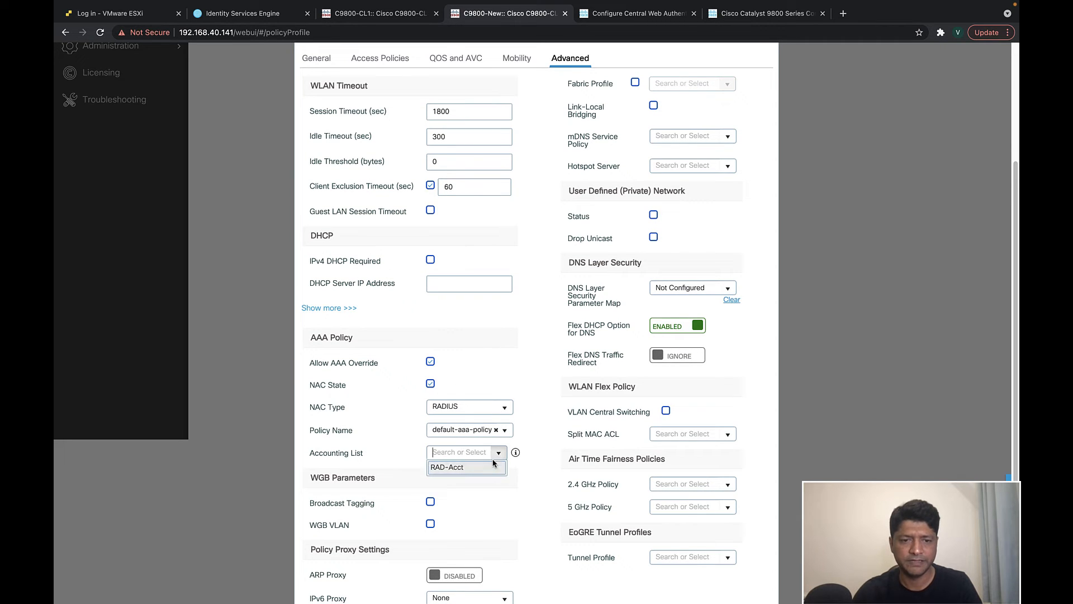
left_click(465, 472)
scroll(526, 509, "down", 1)
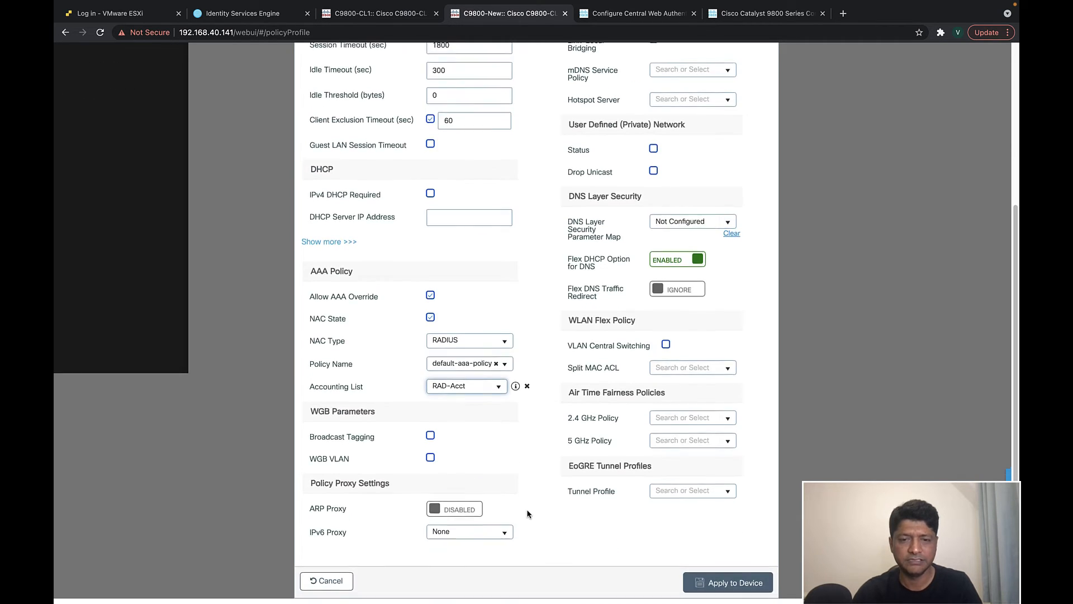
left_click(714, 589)
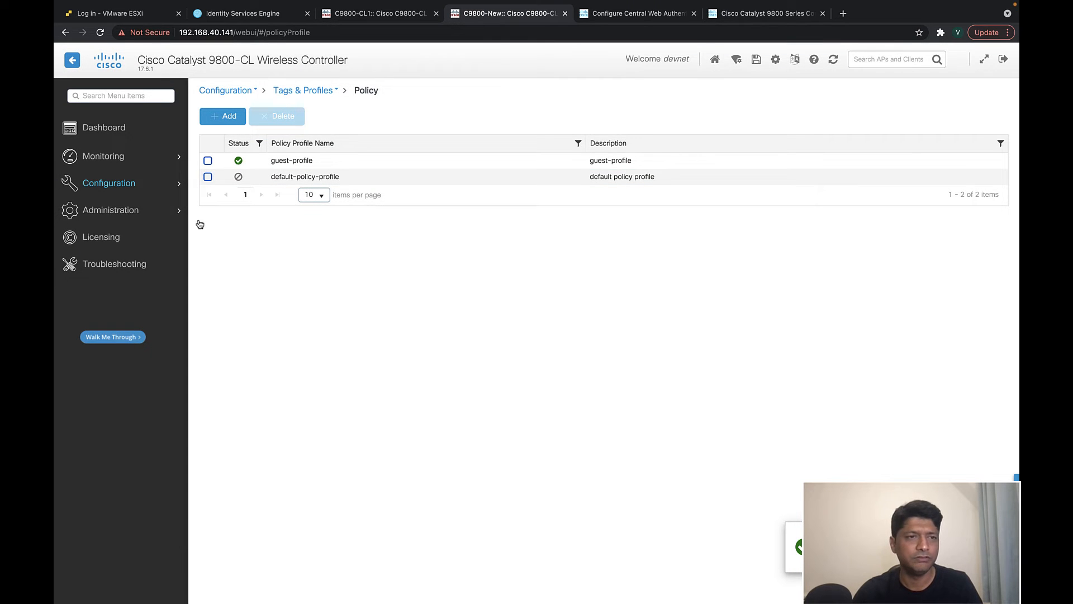
- Inspect policy tag v2sk-pro, which maps WLAN v2sk-guest to guest-profile
mouse_move(136, 187)
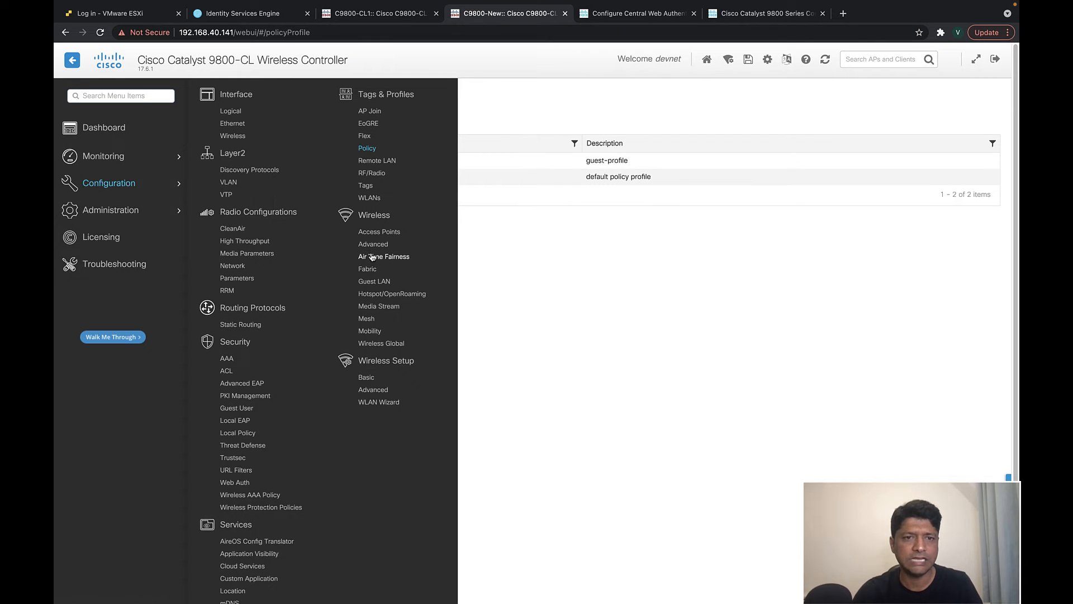
left_click(365, 186)
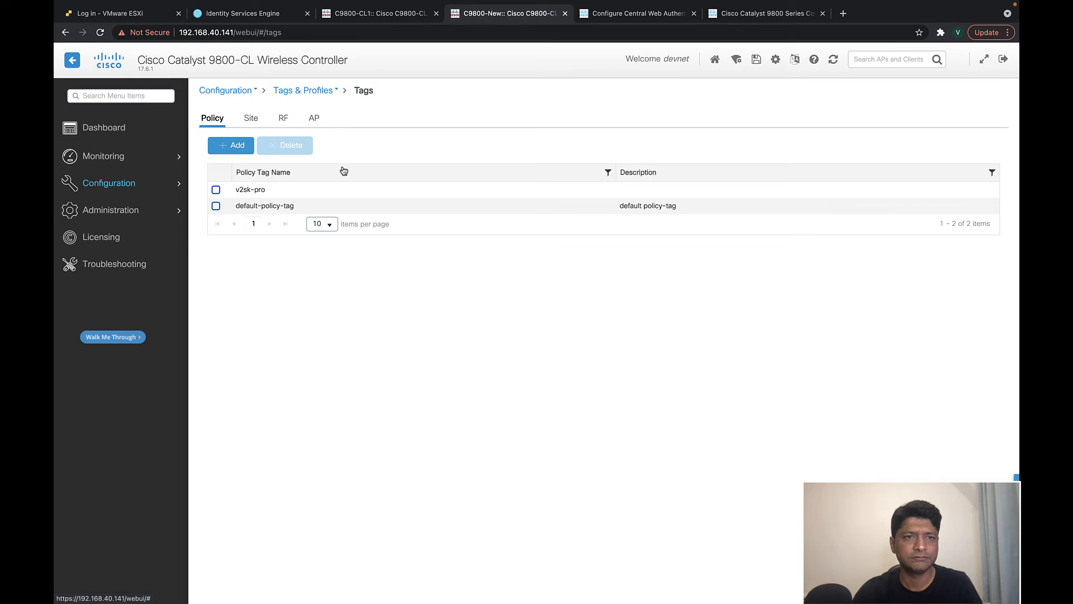
left_click(283, 189)
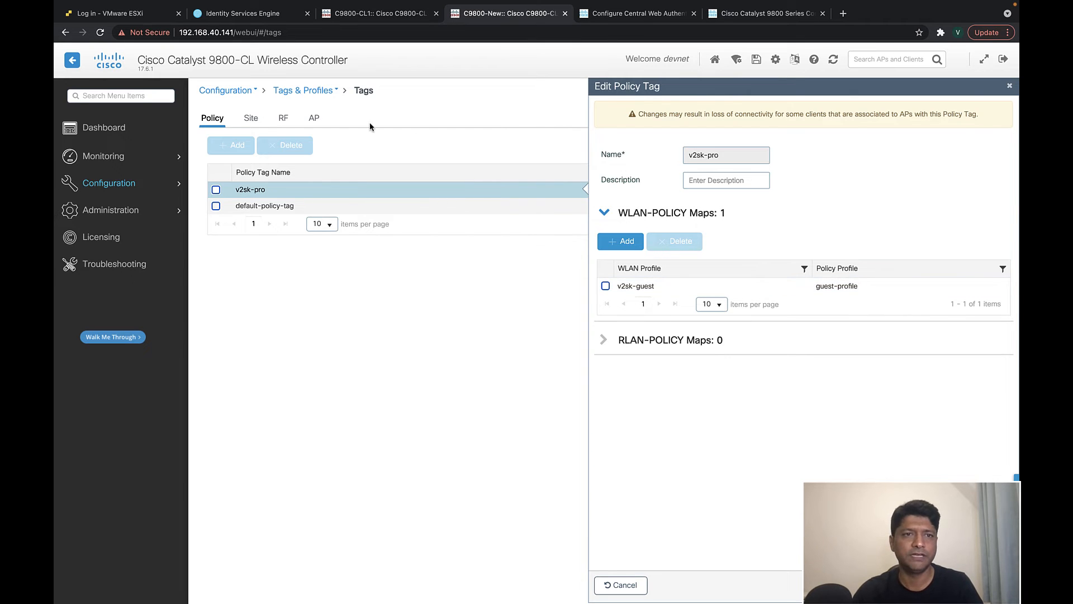
- Review the AP, site (v2sk-rf), RF (v2sk-rf) and policy tag tabs
left_click(315, 119)
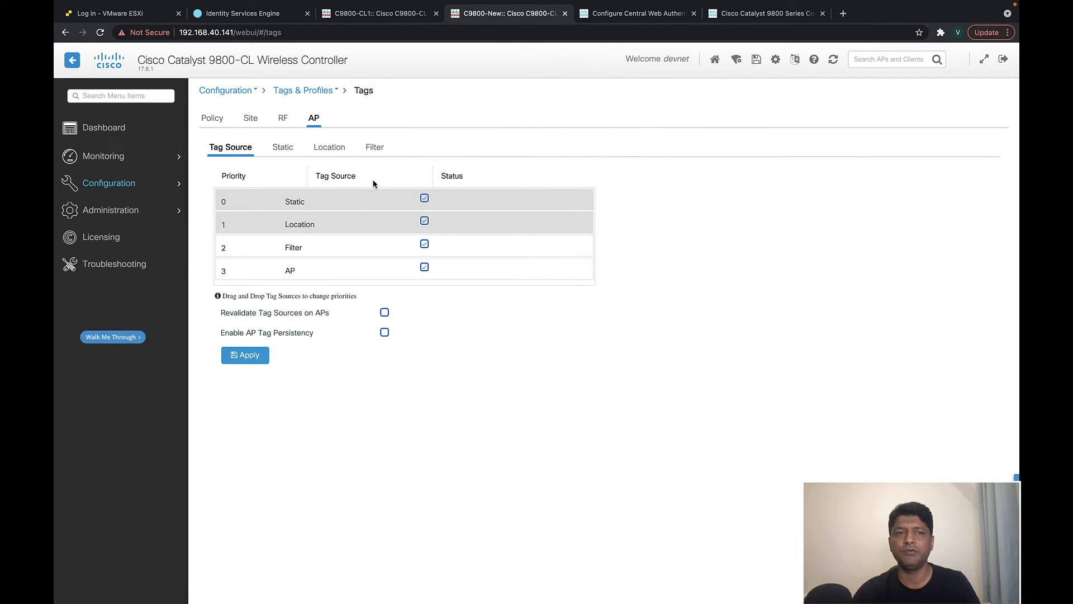
left_click(283, 146)
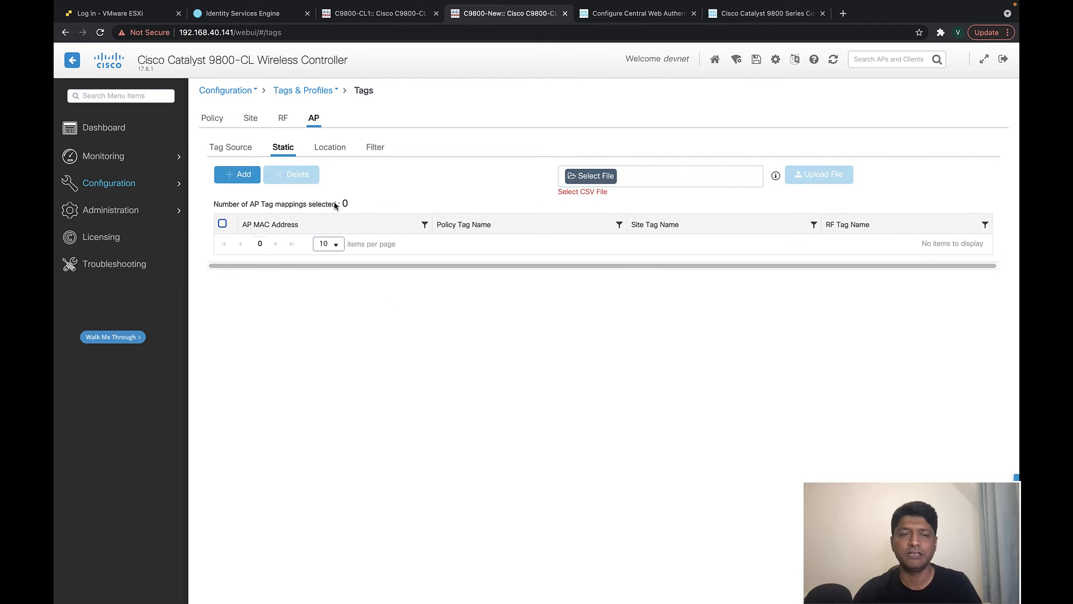
left_click(250, 119)
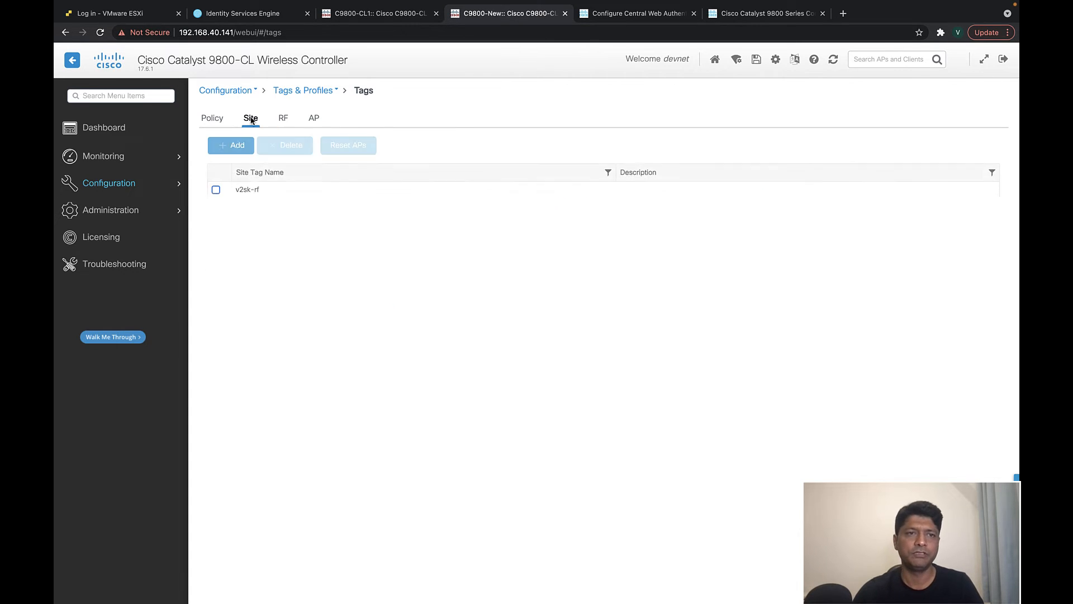
left_click(212, 117)
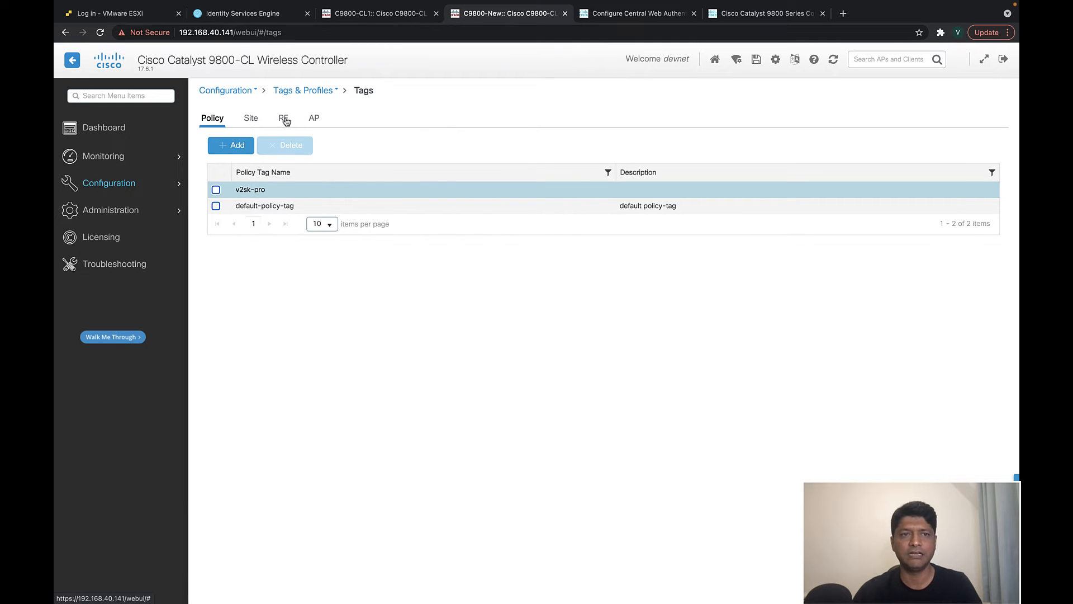
left_click(283, 119)
left_click(252, 119)
left_click(312, 118)
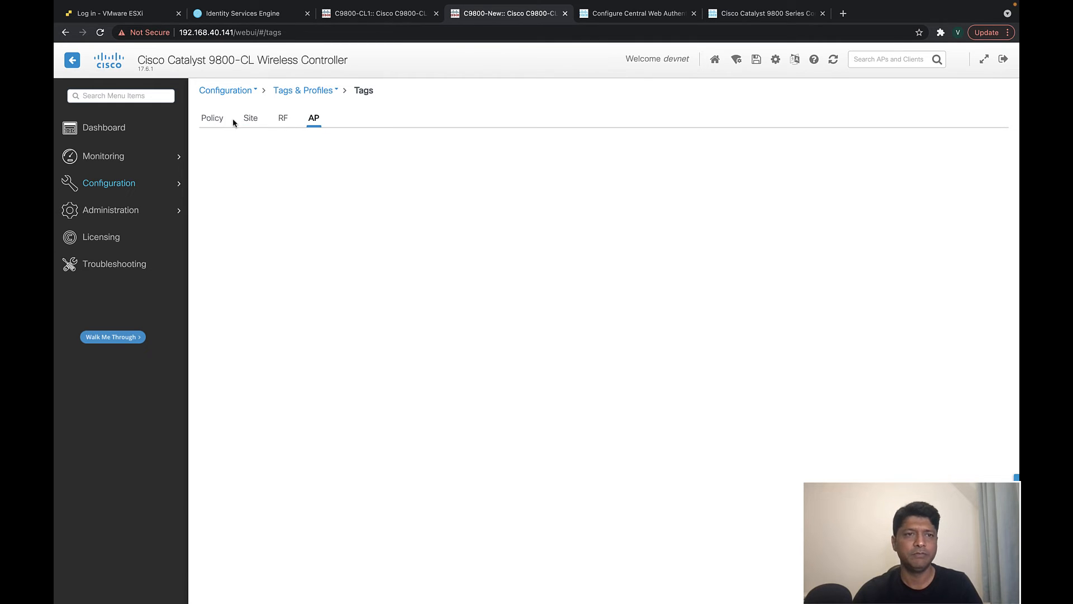
left_click(215, 117)
left_click(250, 119)
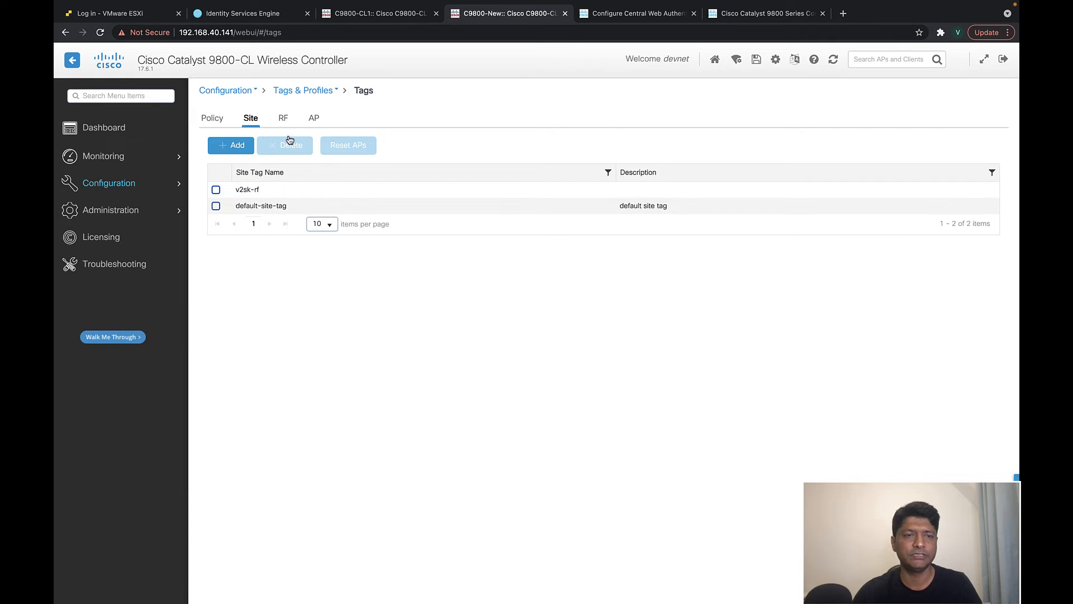
left_click(284, 118)
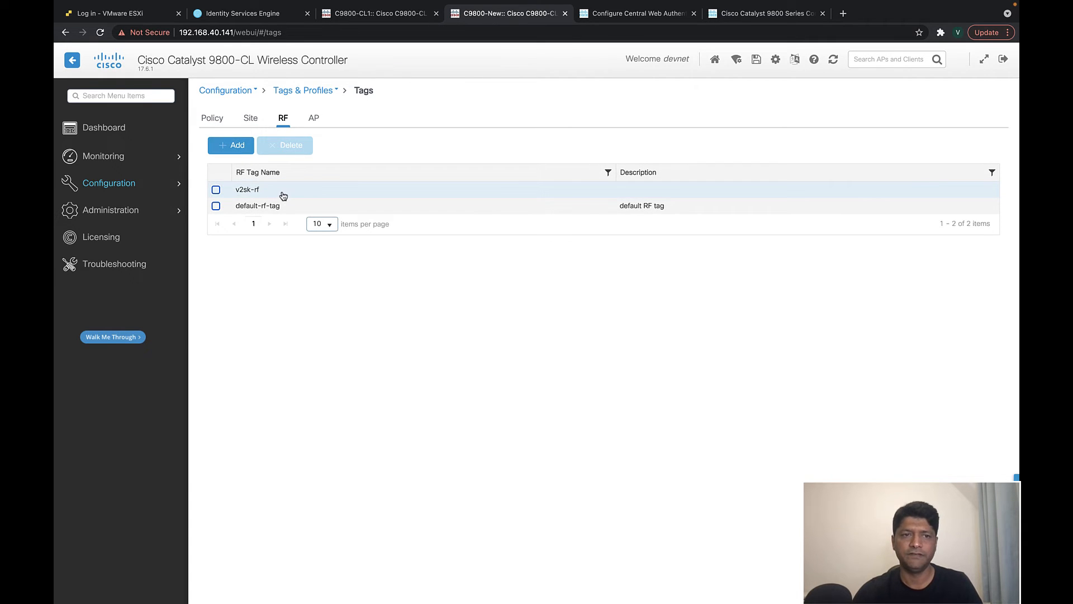
left_click(217, 121)
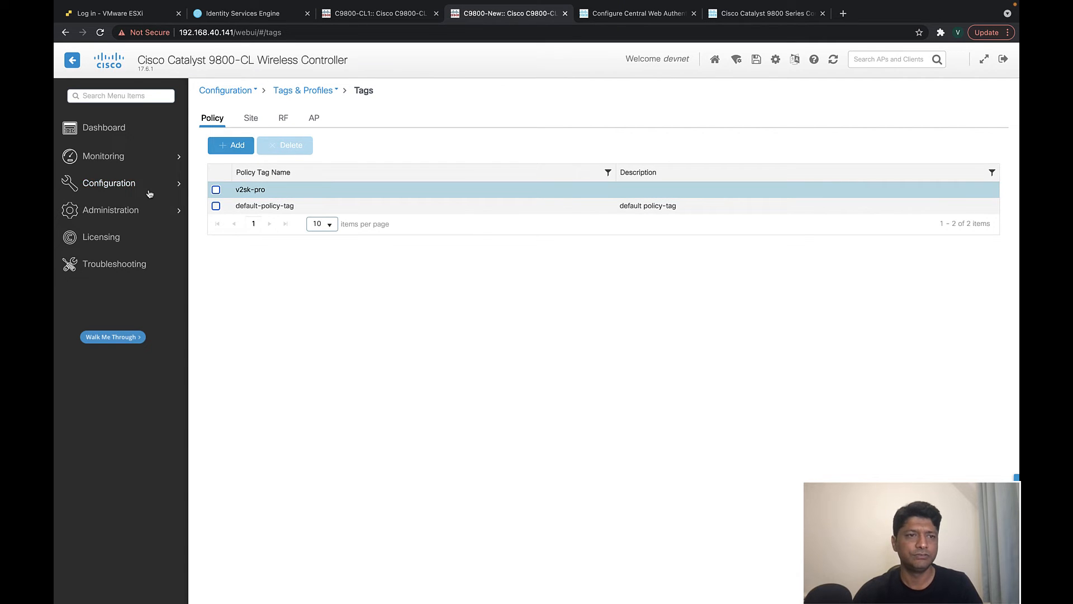
mouse_move(144, 192)
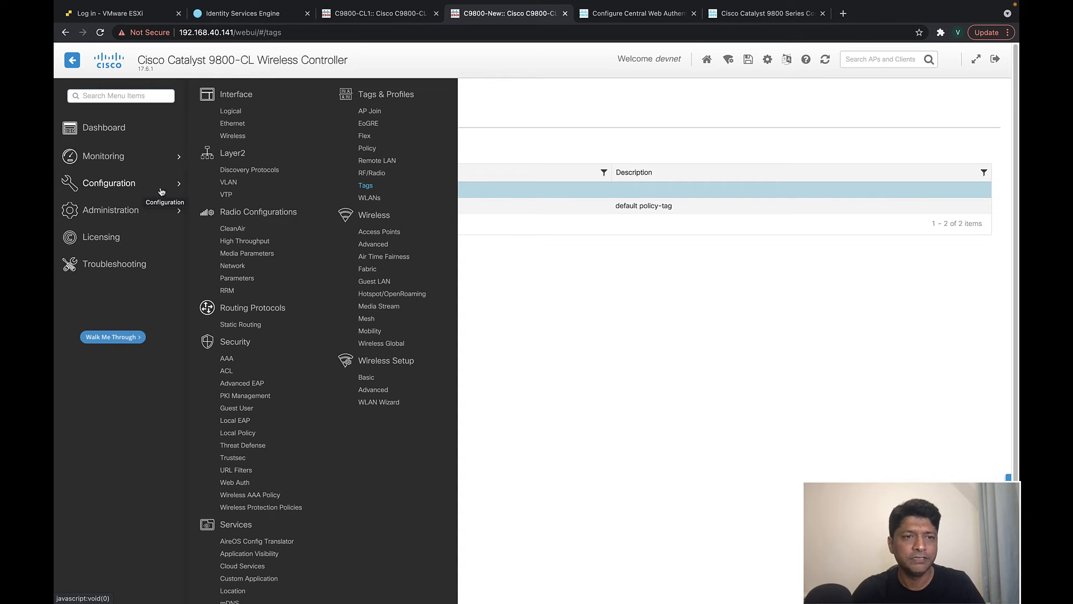
- Open the Vlan31 guest SVI settings (10.30.30.2, 255.255.255.0), then switch to the desktop
left_click(244, 183)
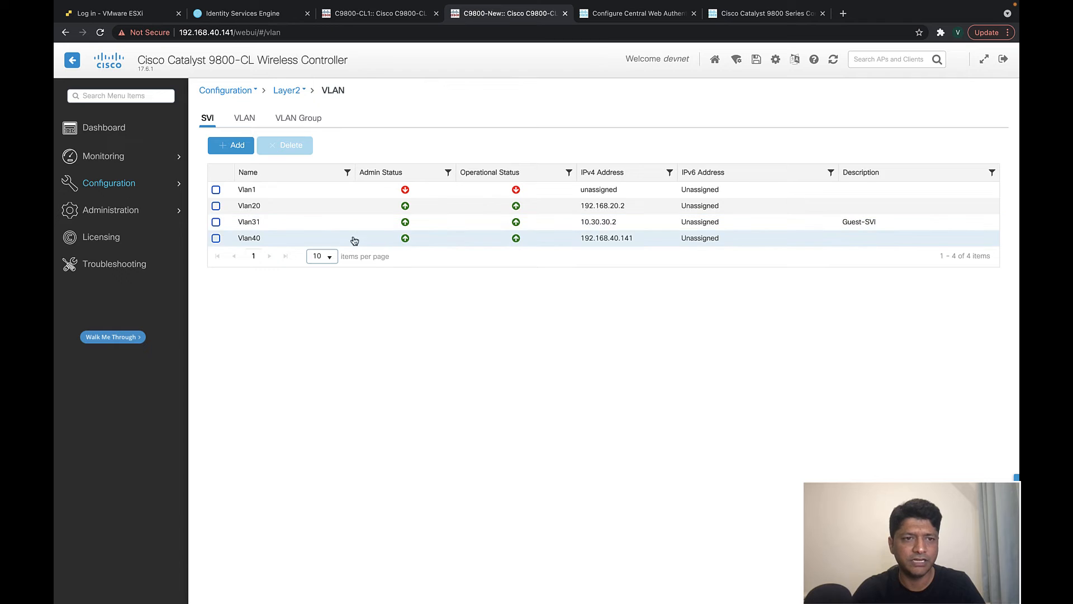
left_click(281, 225)
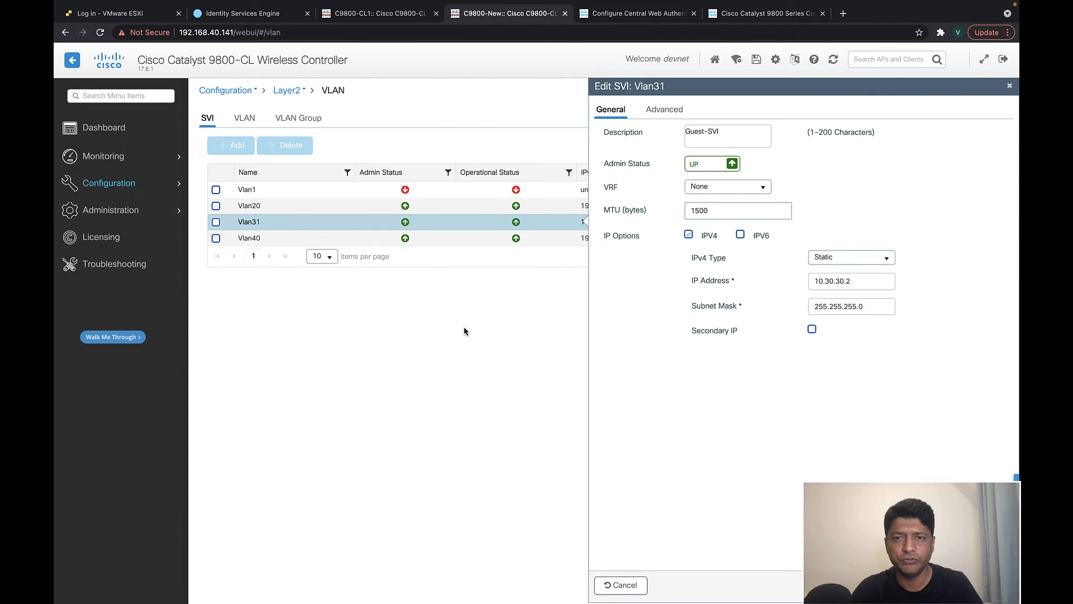
key("ctrl+Left")
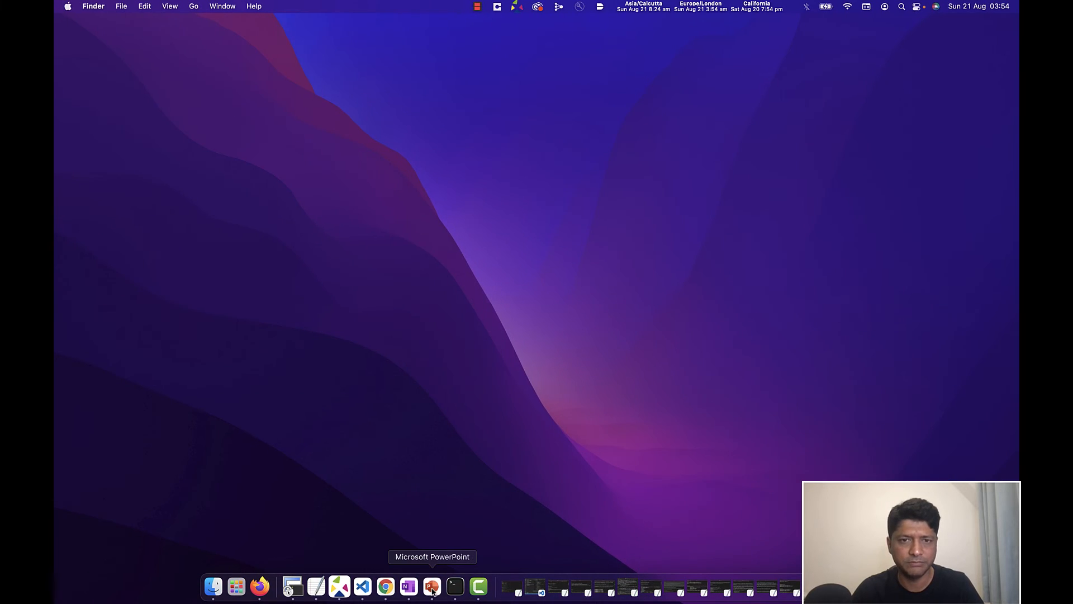
- In the PowerPoint deck, review the Foreign-Anchor setup slide with guest subnet 10.30.30.0/24
left_click(432, 586)
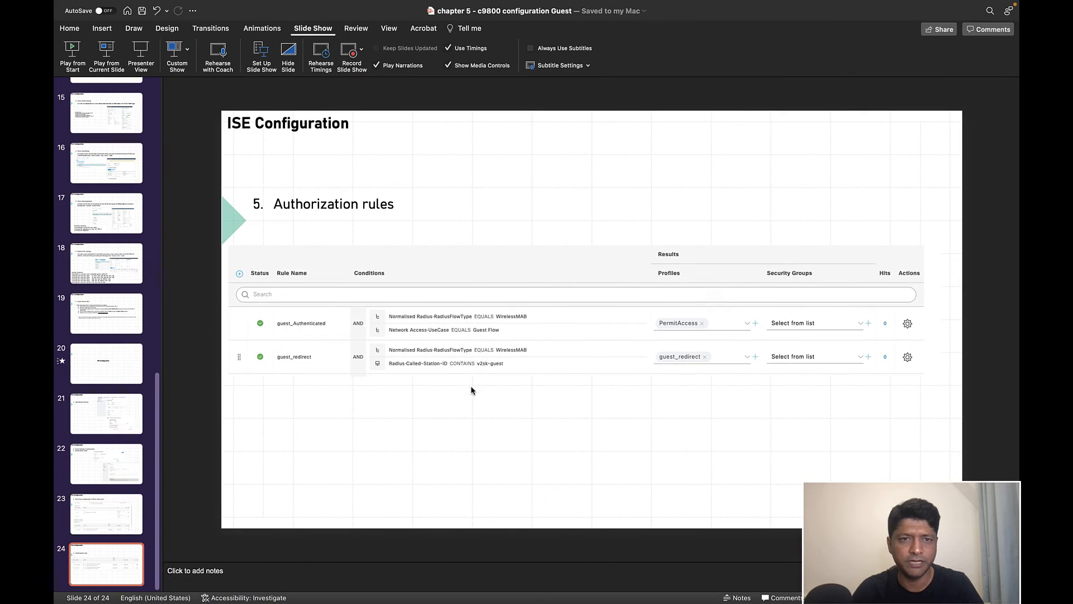
left_click(98, 251)
scroll(103, 336, "up", 10)
scroll(106, 380, "down", 2)
left_click(108, 392)
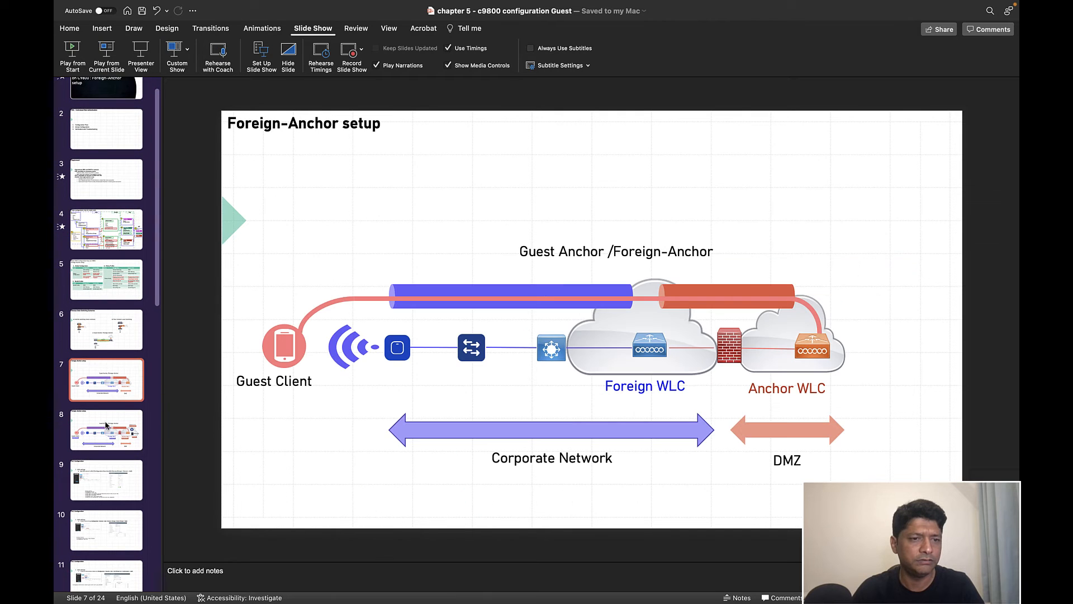
left_click(124, 438)
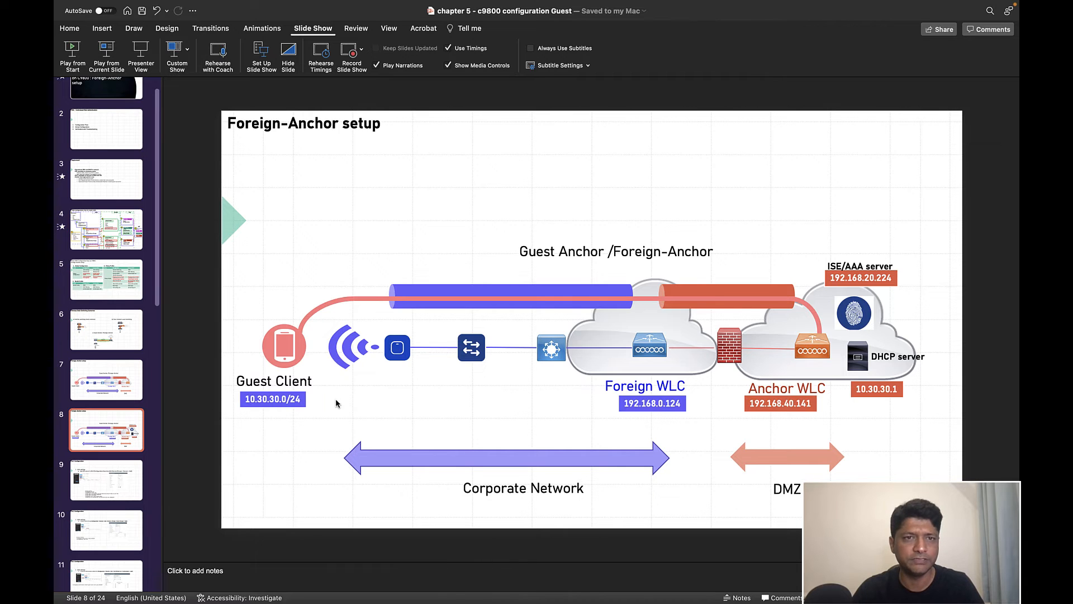
key("ctrl+Right")
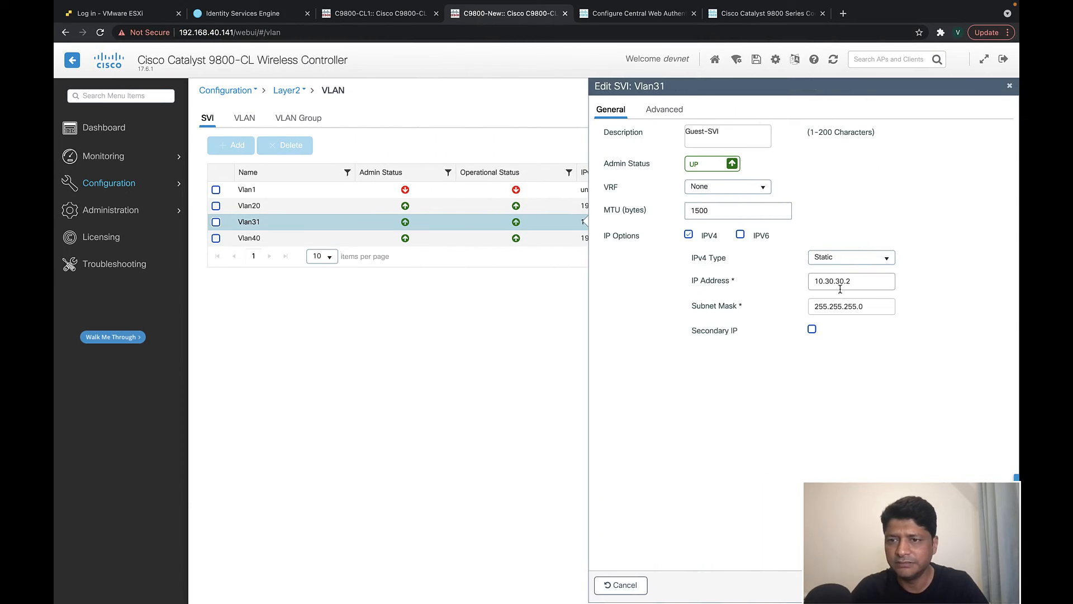
- Confirm Vlan31's Guest-SVI description and DHCP helper 10.30.30.1, then move to the ISE dashboard
left_click(733, 134)
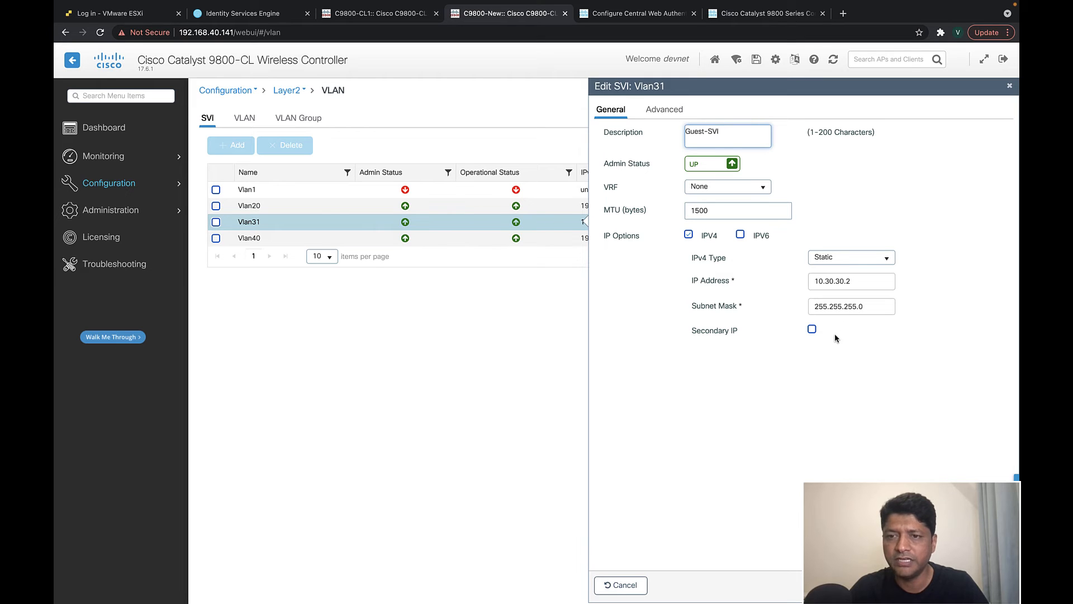
left_click(670, 112)
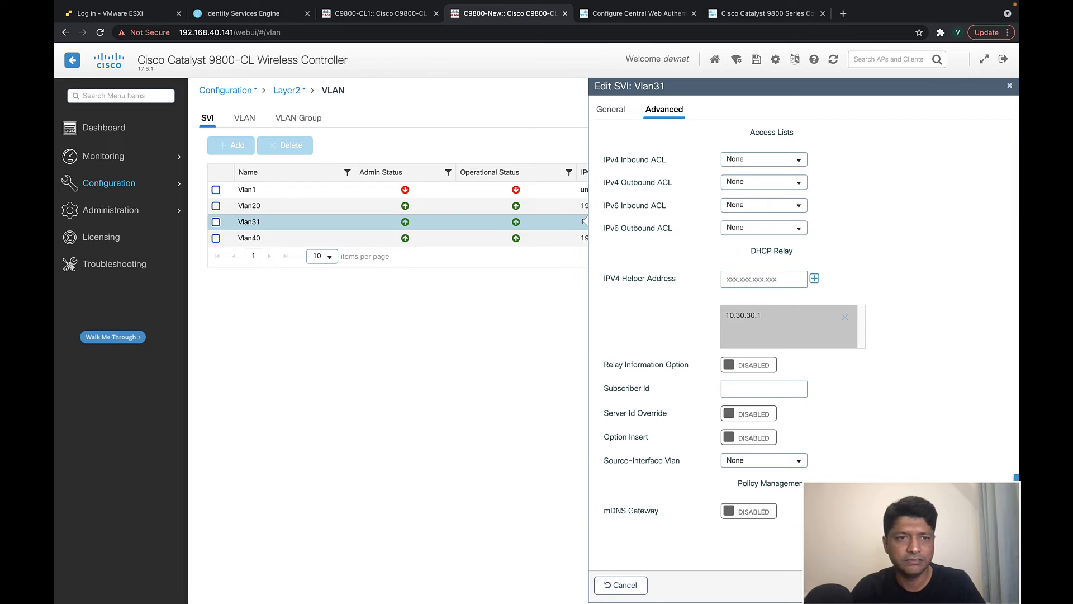
left_click(960, 585)
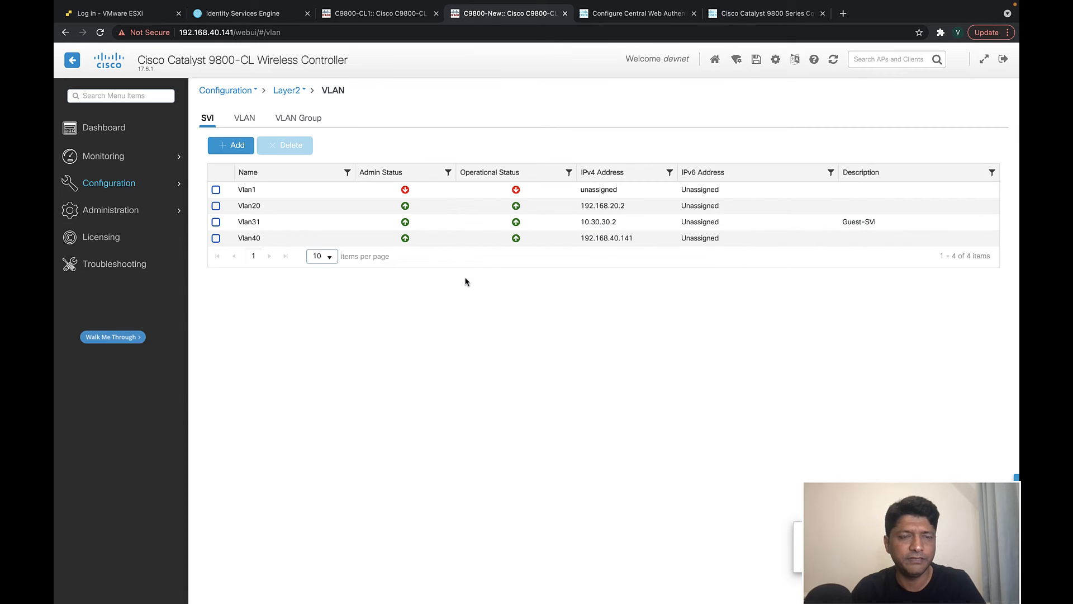
left_click(110, 184)
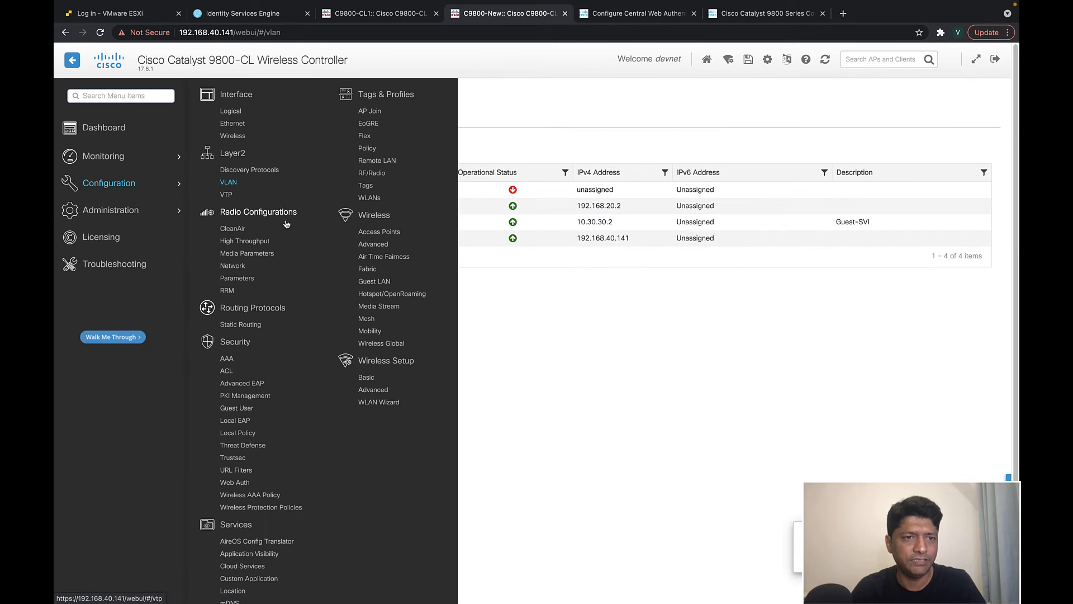
left_click(588, 453)
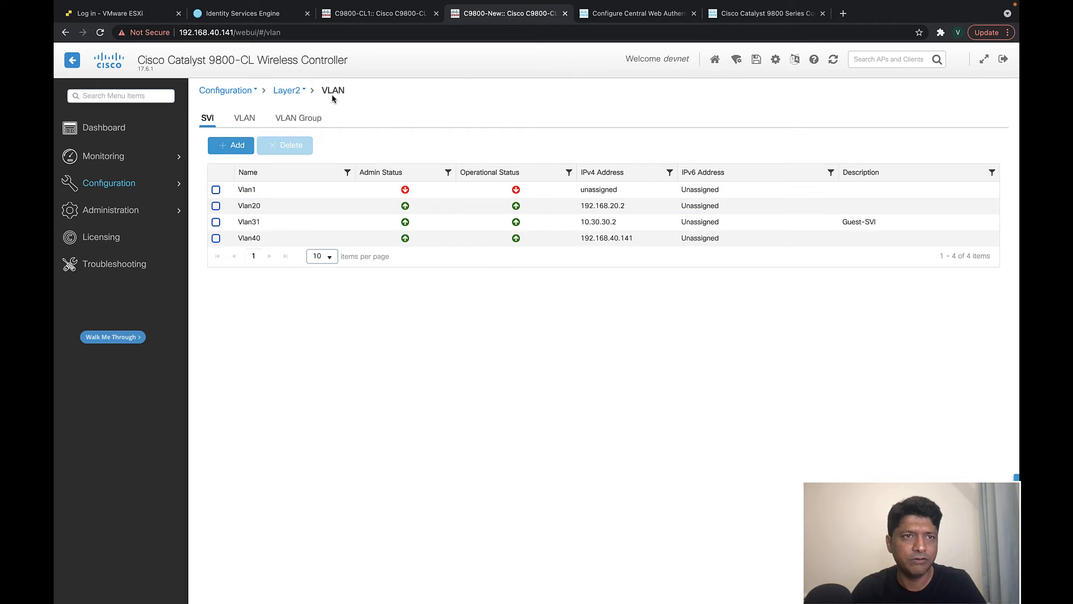
left_click(228, 16)
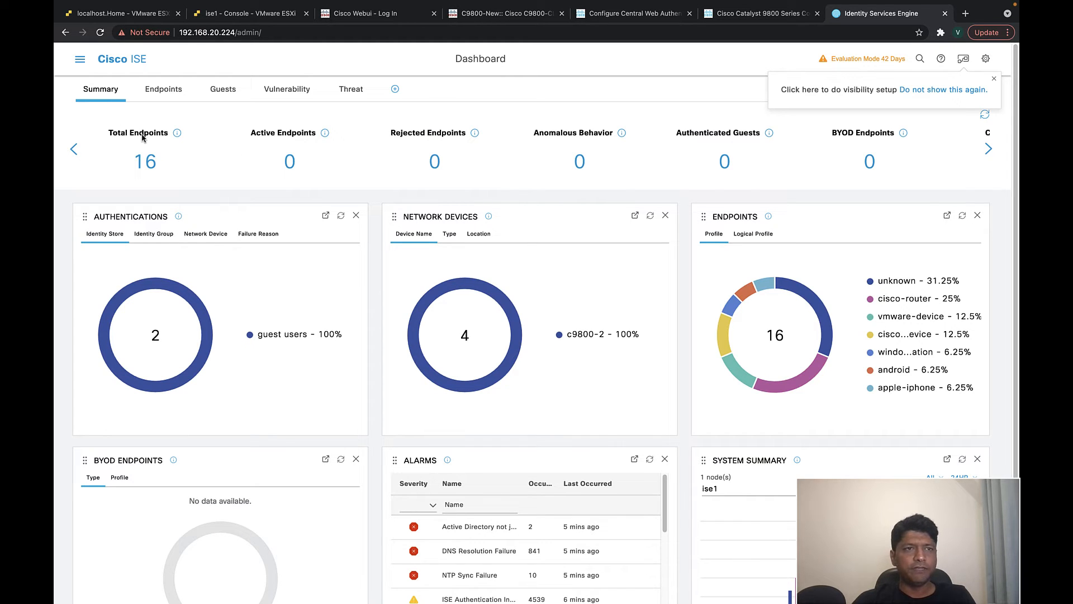
- Open the v2sk Self-Registered Guest Portal settings under Work Centers > Guest Access > Portals & Components
left_click(79, 59)
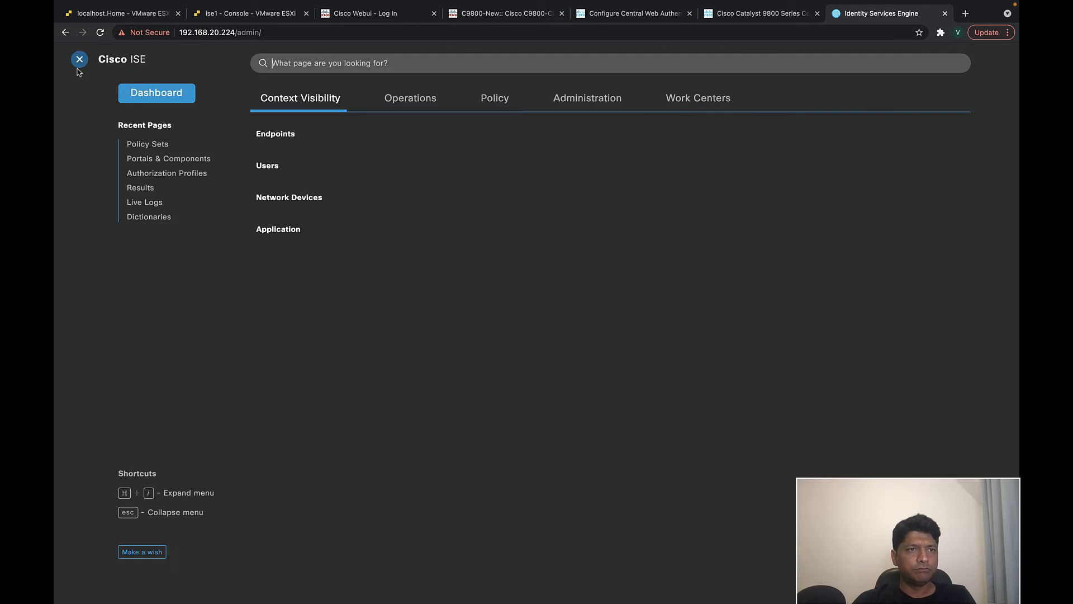
left_click(671, 99)
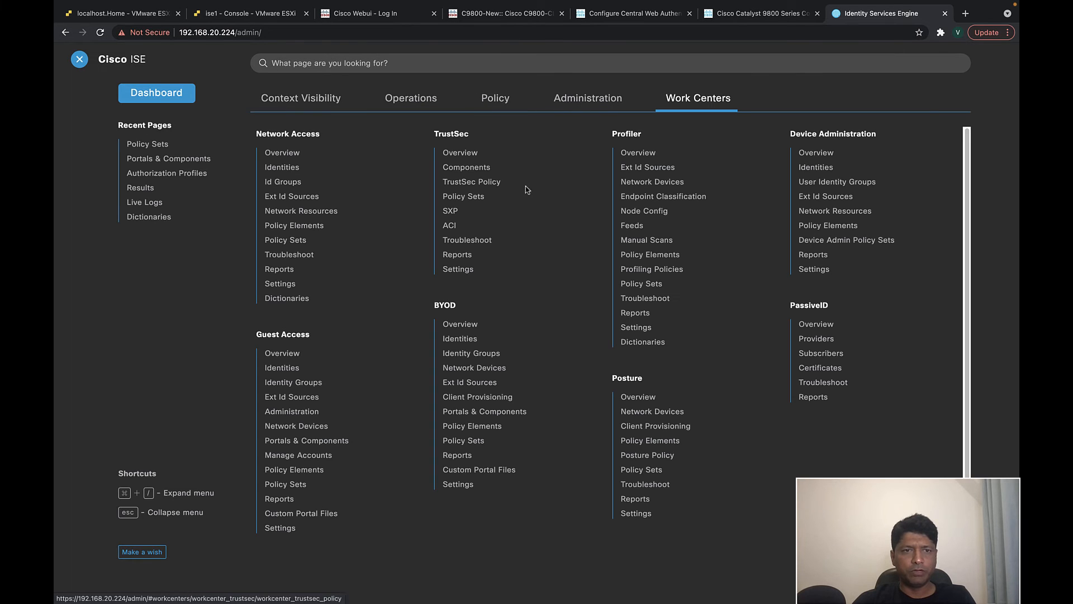
left_click(294, 441)
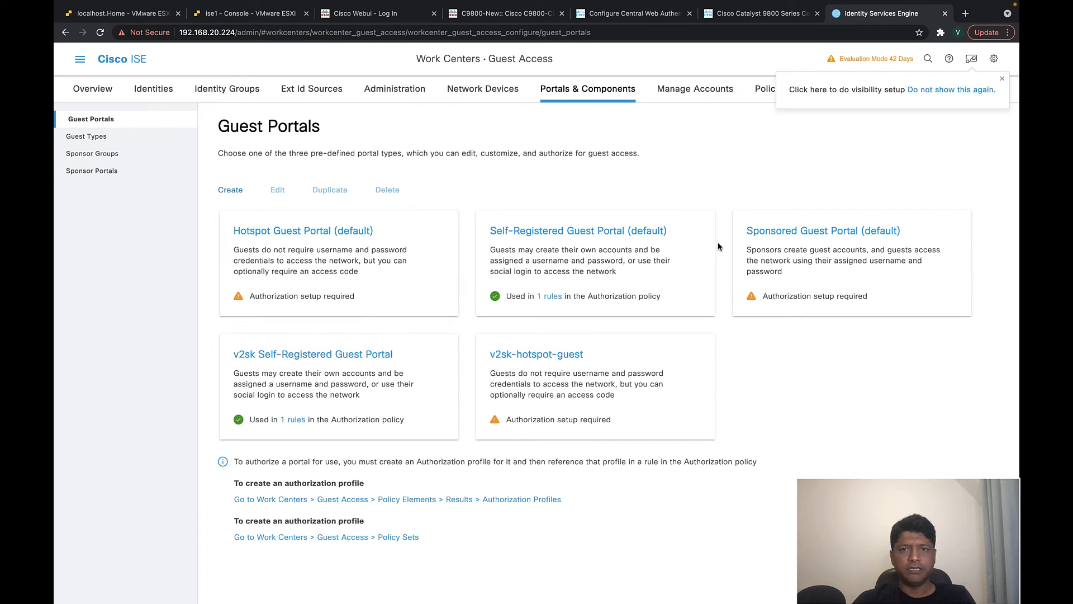
left_click(306, 363)
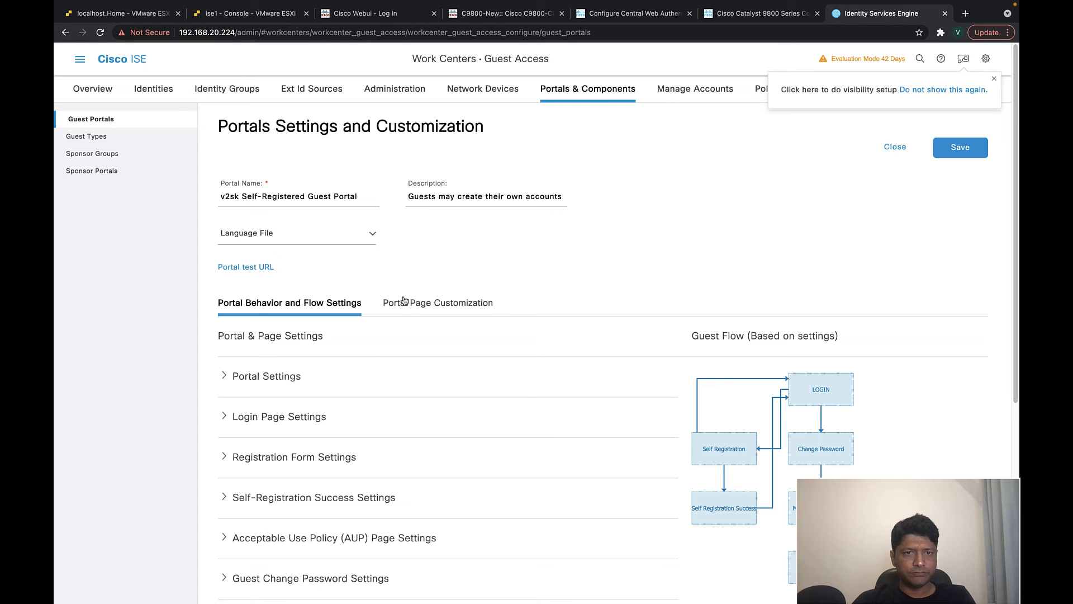
- Review the WiFi256 Guest Portal banner title in Portal Page Customization
left_click(423, 304)
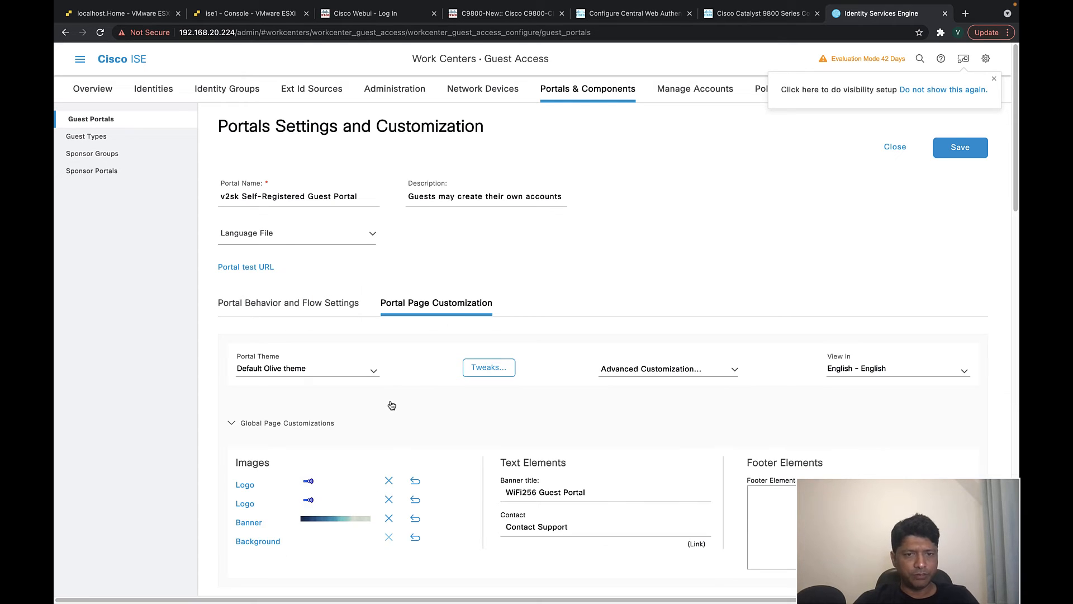
scroll(389, 407, "down", 2)
scroll(319, 396, "down", 2)
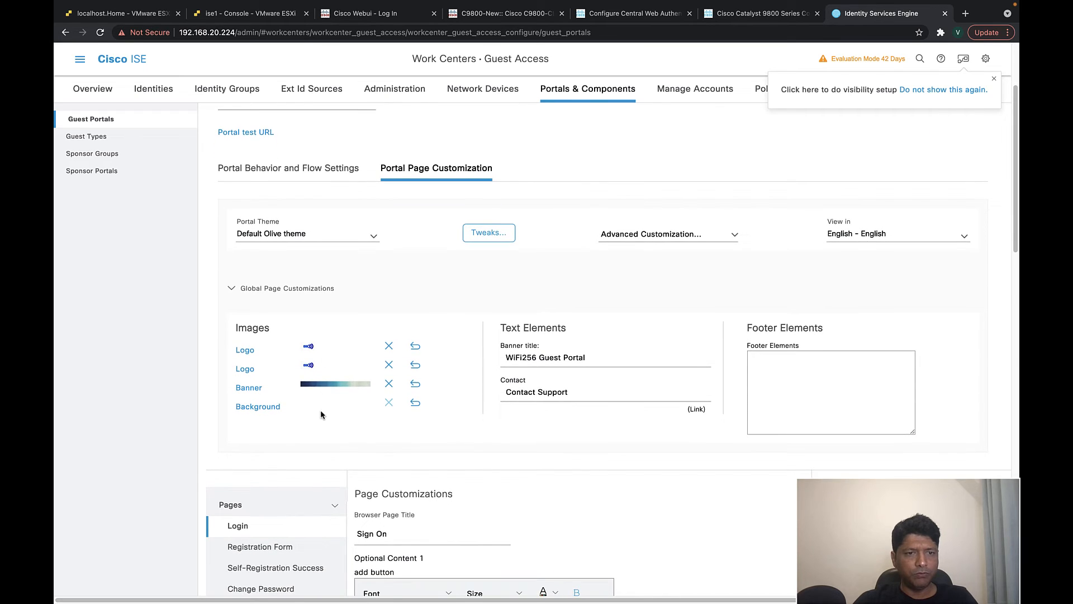
scroll(328, 366, "down", 2)
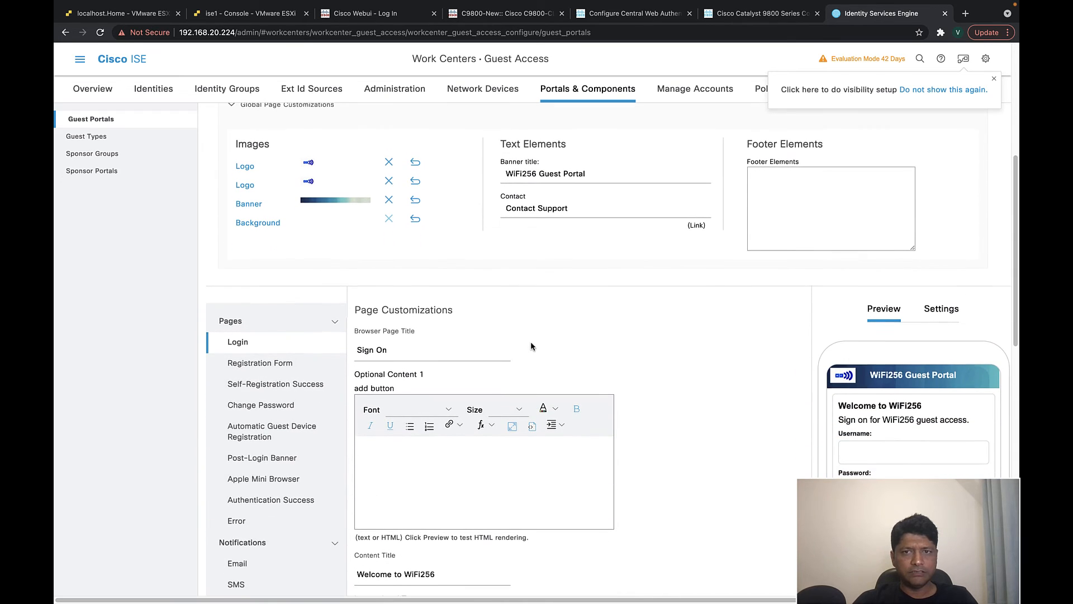
scroll(555, 179, "up", 1)
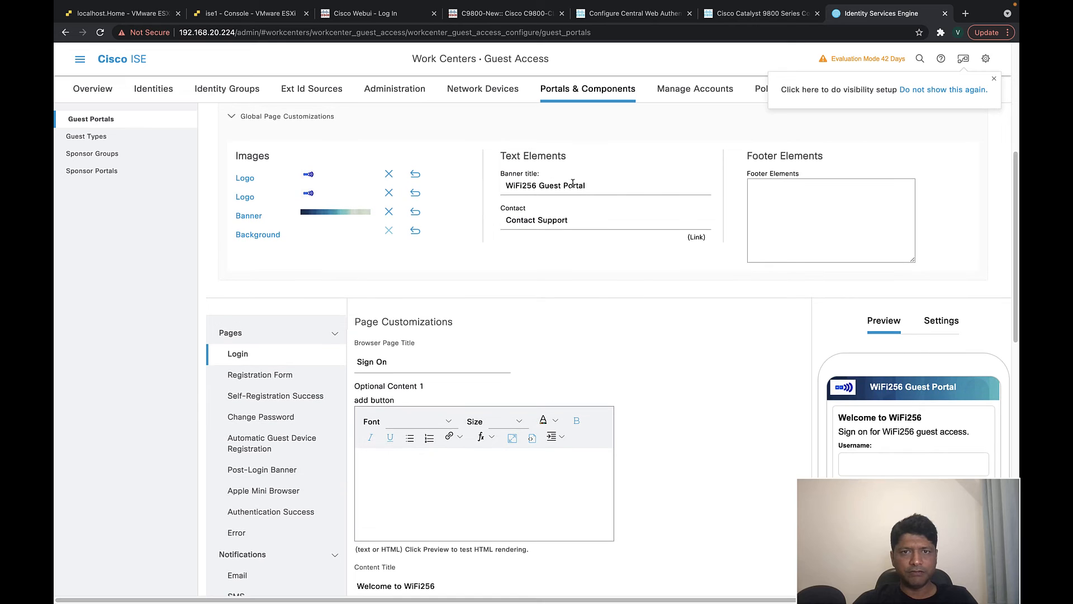
left_click_drag(591, 187, 523, 186)
left_click(537, 186)
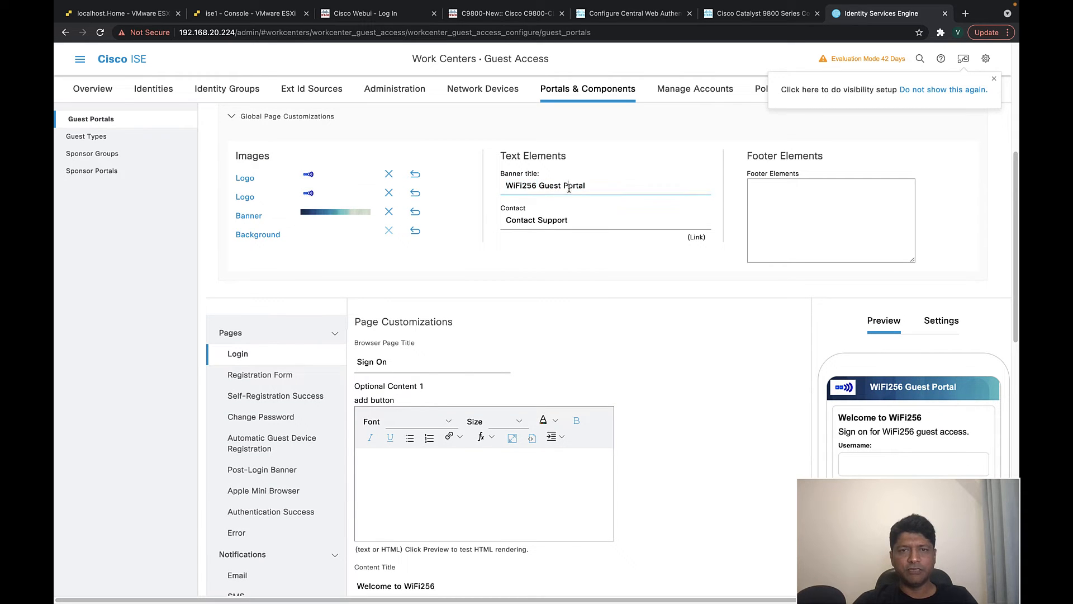
left_click_drag(591, 186, 502, 189)
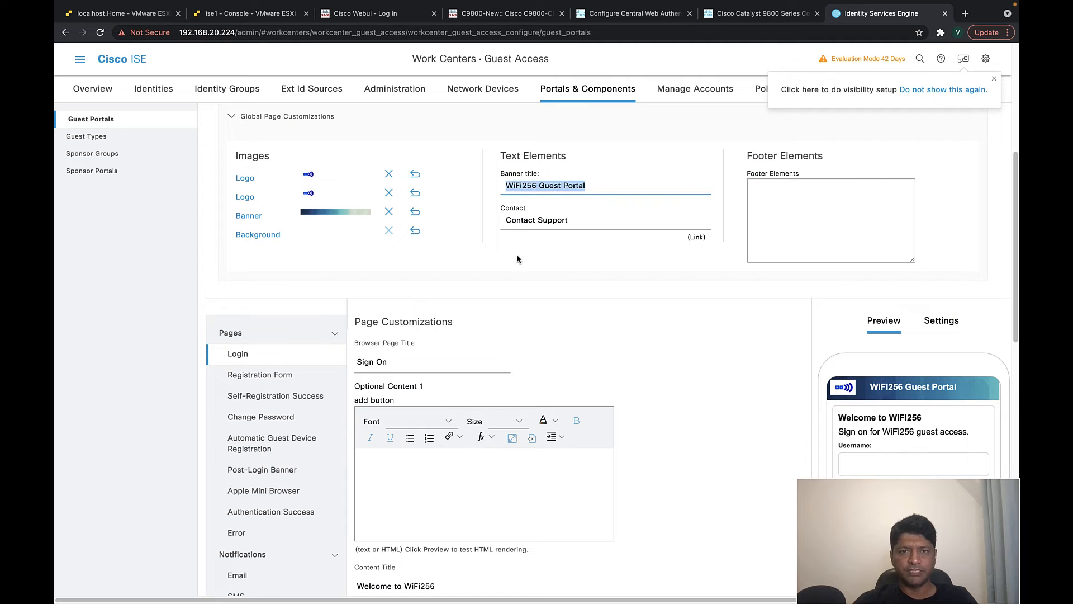
scroll(894, 302, "down", 1)
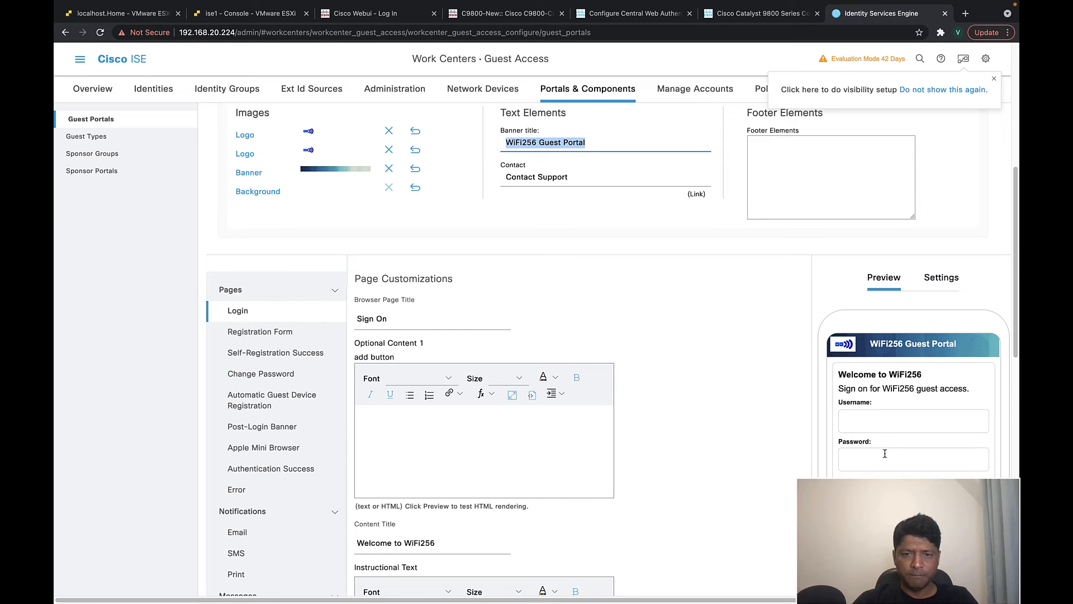
scroll(885, 453, "down", 4)
scroll(541, 454, "up", 10)
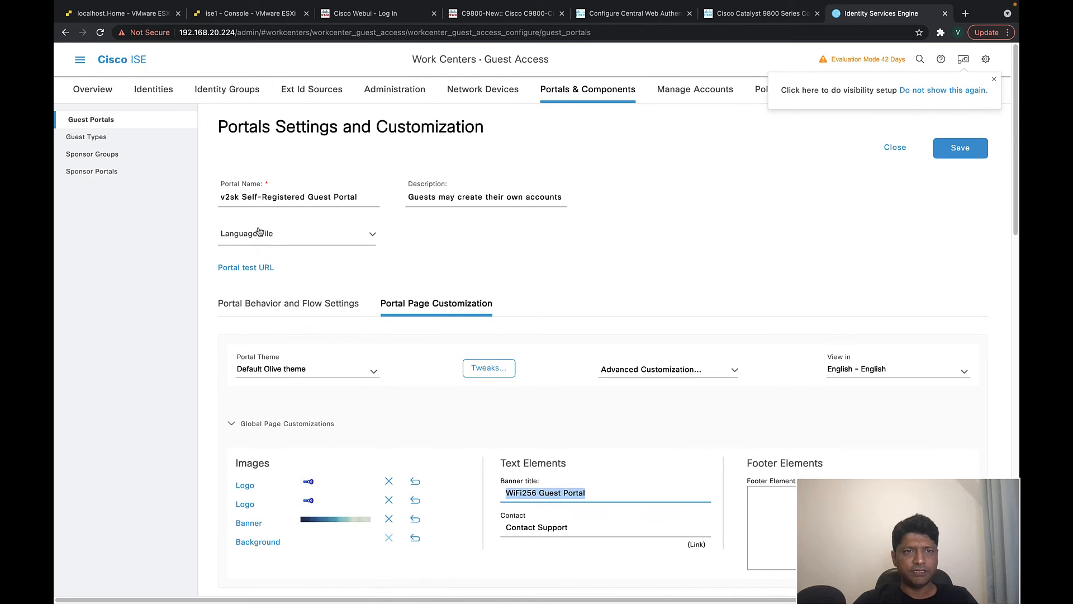
- Expand and review Login Page Settings under Portal Behavior and Flow Settings
left_click(288, 304)
scroll(504, 338, "down", 2)
scroll(391, 324, "down", 2)
left_click(234, 296)
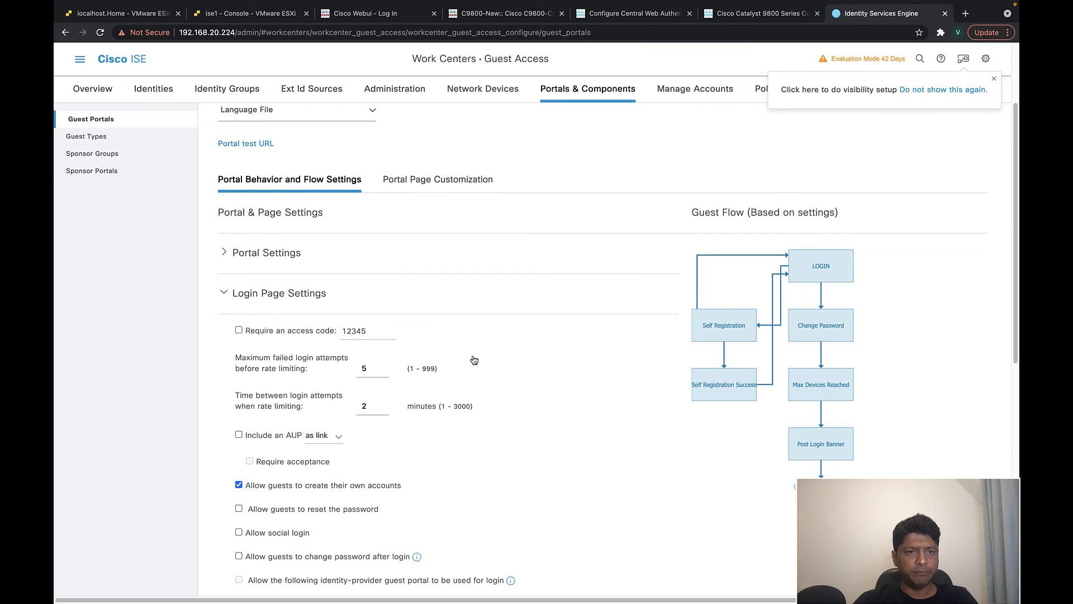
scroll(420, 341, "down", 5)
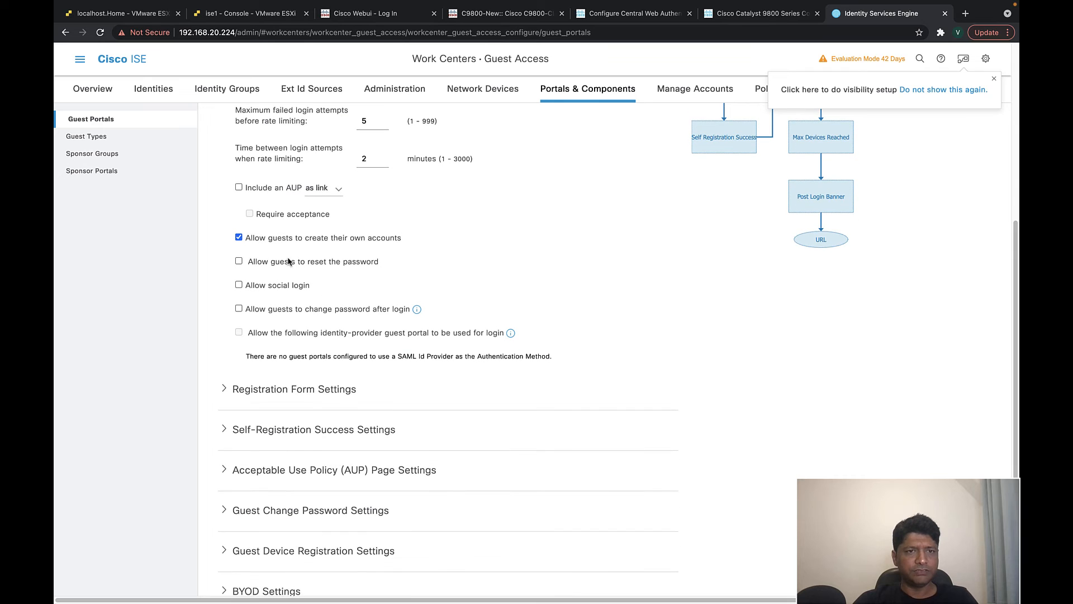
scroll(372, 252, "down", 1)
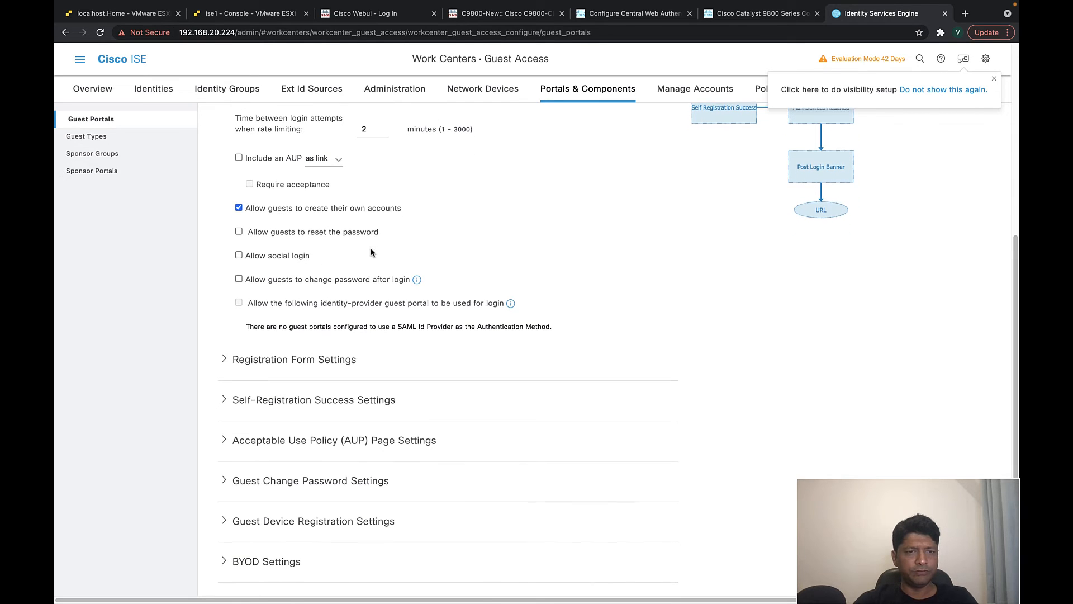
scroll(372, 252, "down", 3)
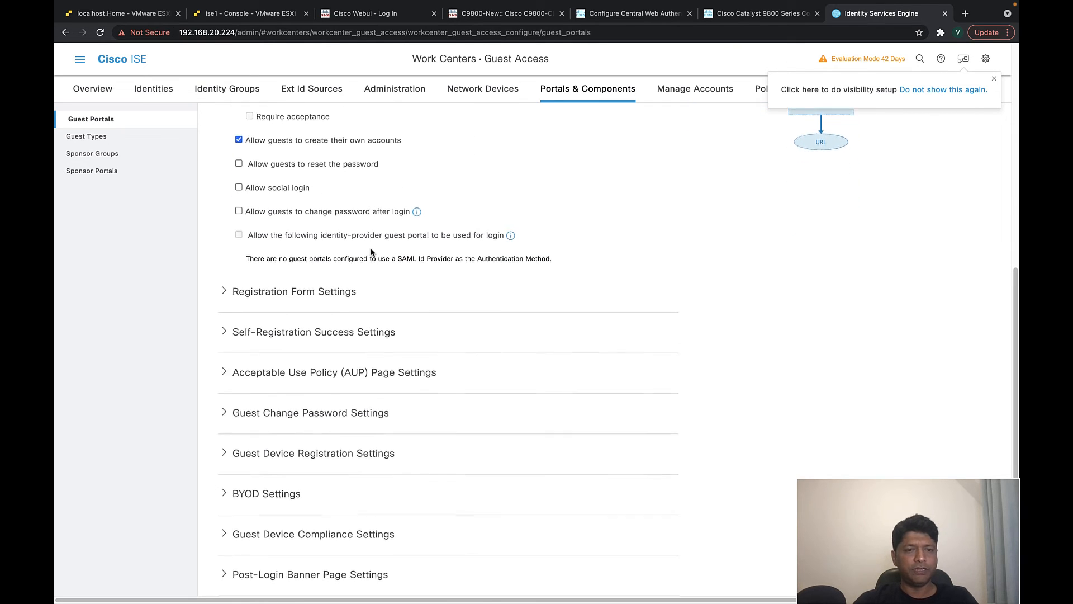
scroll(372, 252, "up", 9)
scroll(335, 283, "up", 5)
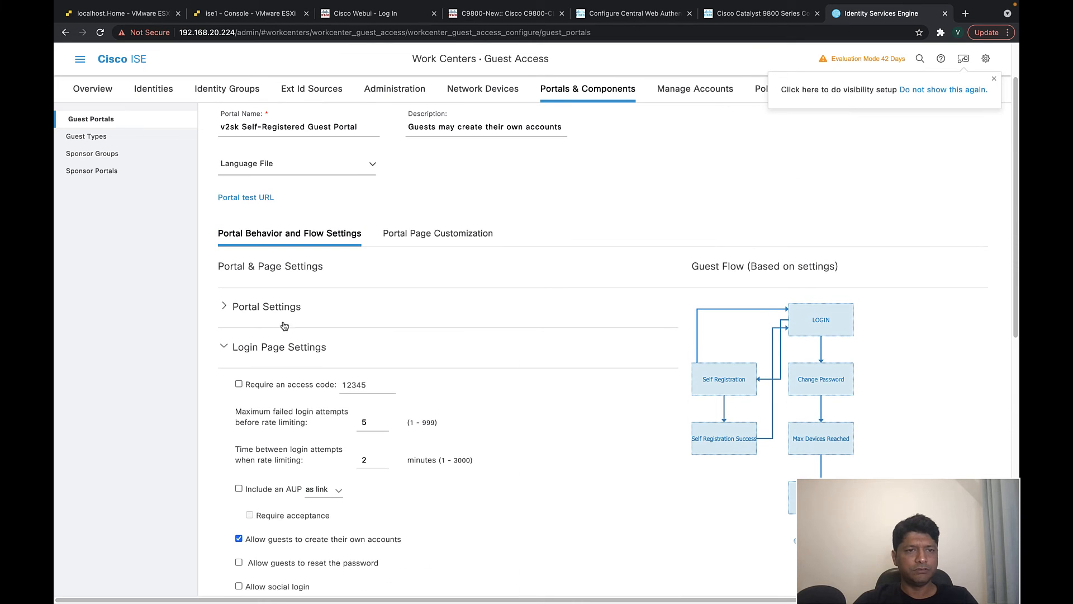
- Expand and review Portal Settings, then go back to Portal Page Customization
left_click(230, 307)
scroll(423, 318, "down", 16)
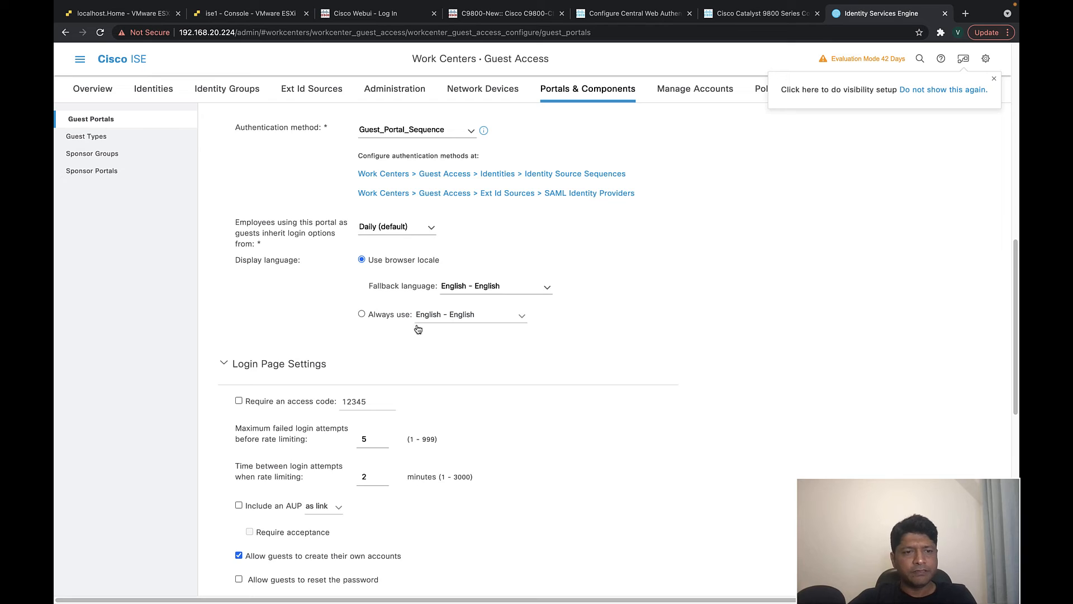
scroll(438, 409, "down", 2)
scroll(369, 417, "down", 10)
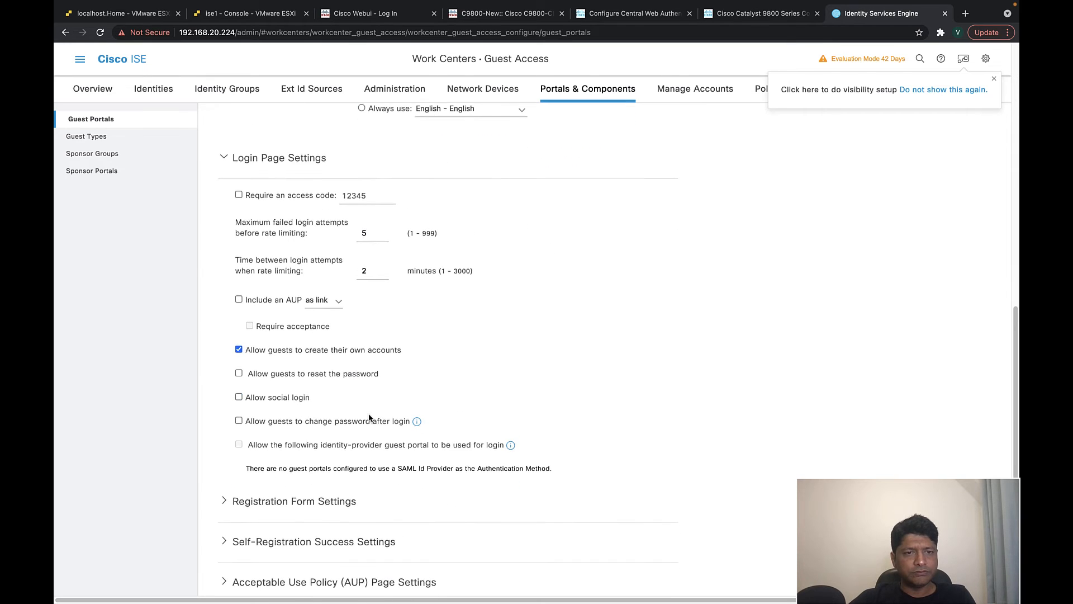
scroll(370, 418, "up", 20)
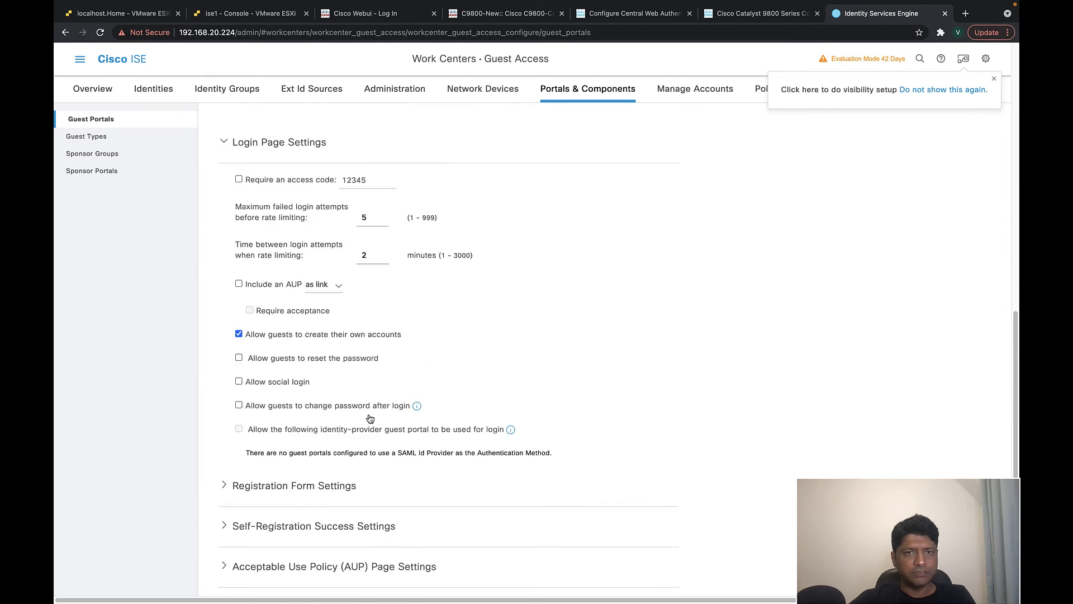
scroll(369, 414, "up", 9)
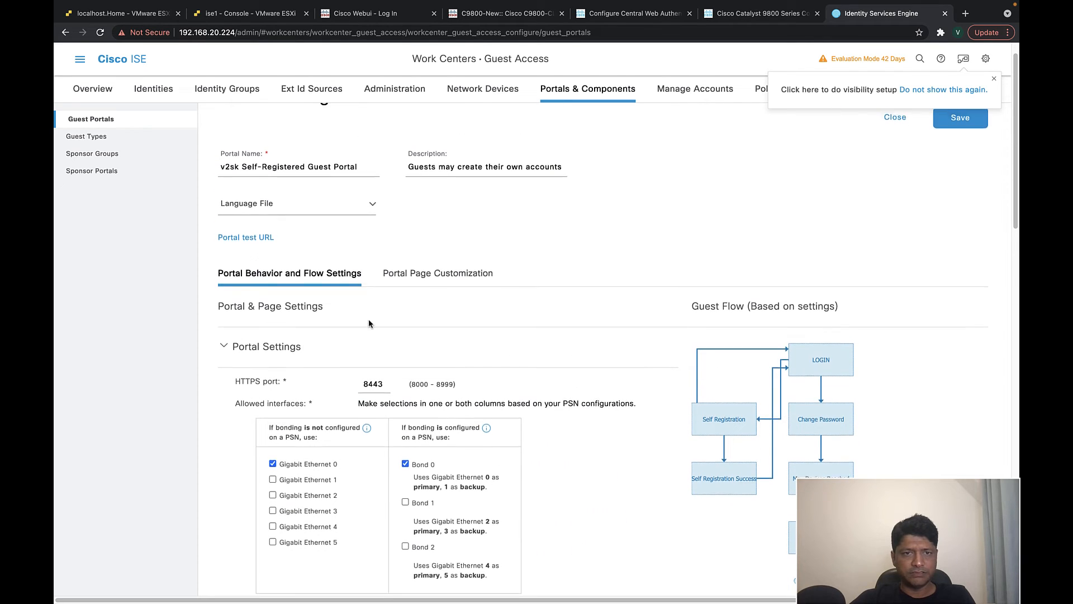
scroll(370, 319, "up", 1)
left_click(419, 303)
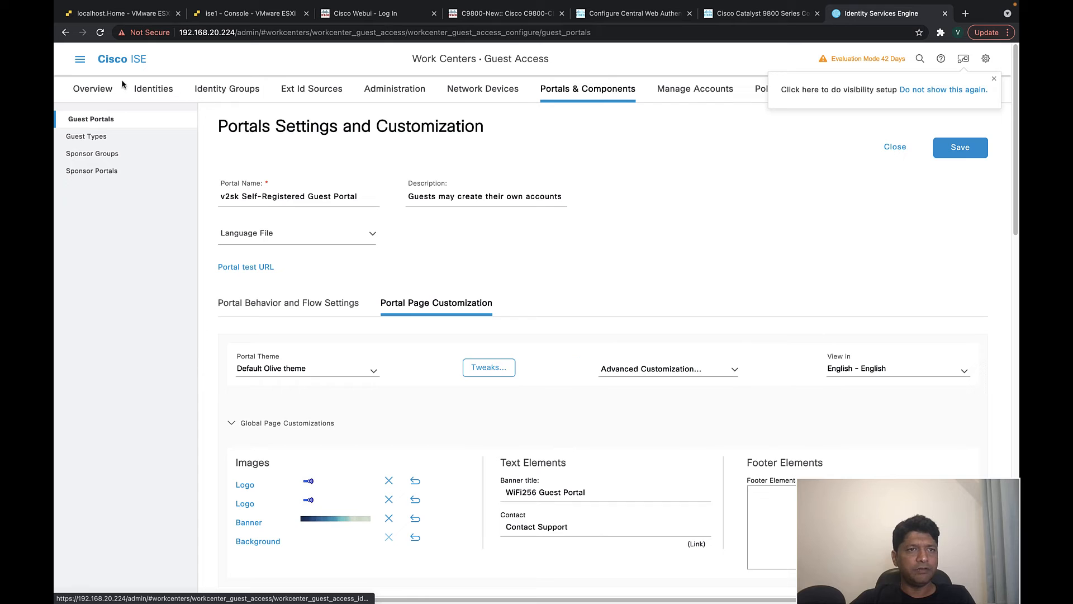
- Open the guest-redirect authorization profile under Policy > Policy Elements > Results > Authorization
left_click(80, 59)
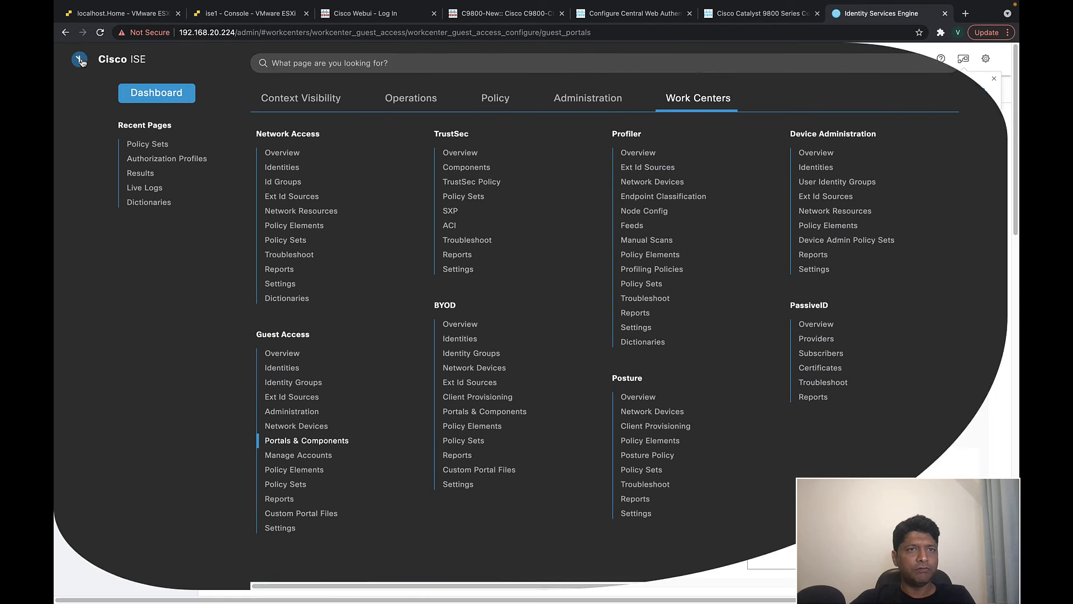
left_click(495, 98)
left_click(278, 246)
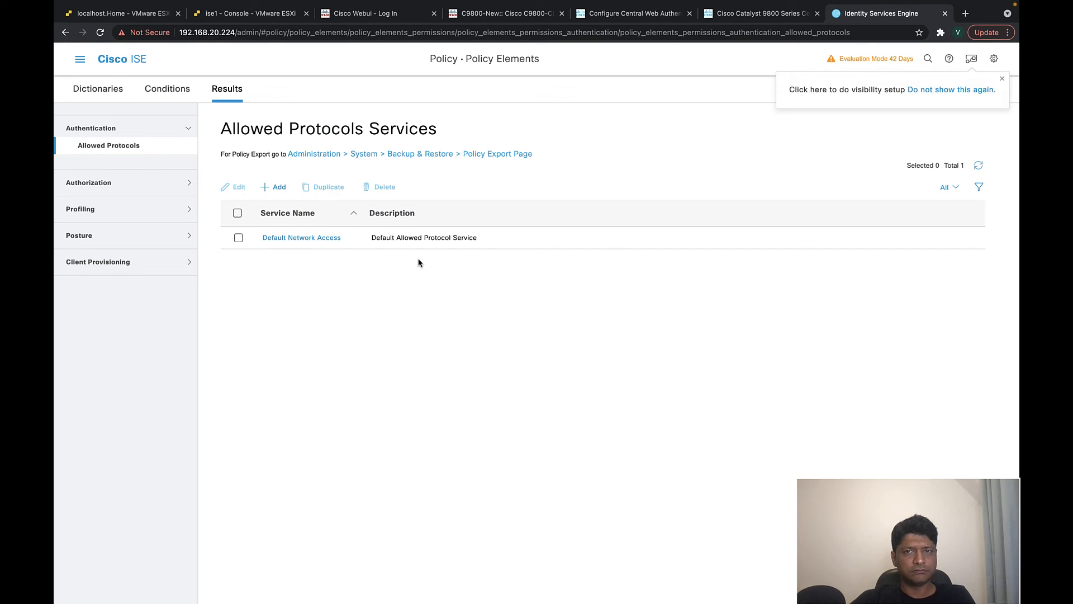
left_click(162, 182)
left_click(117, 178)
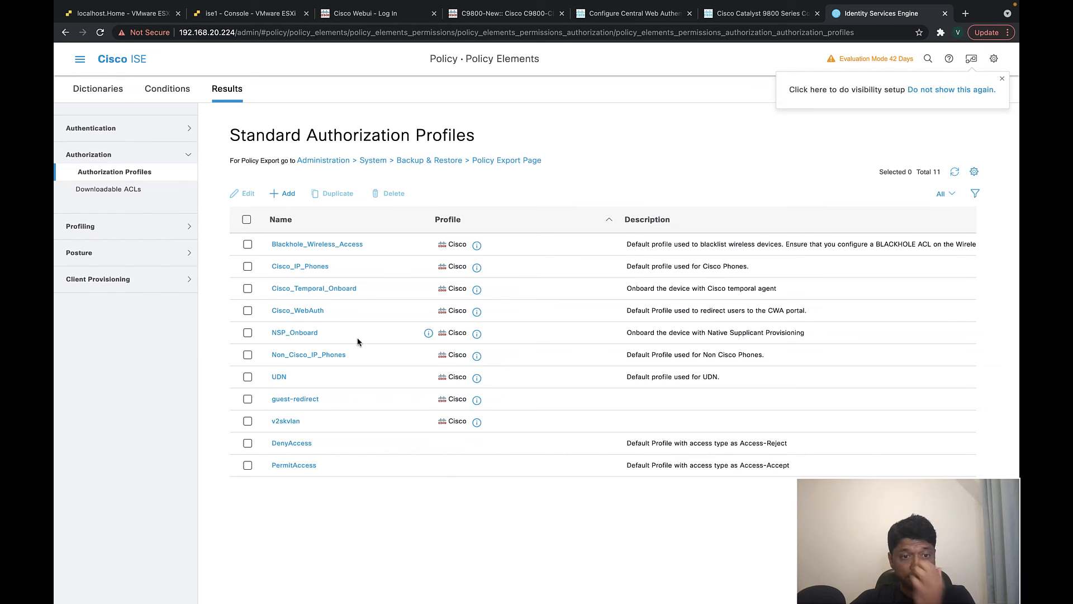
left_click(304, 399)
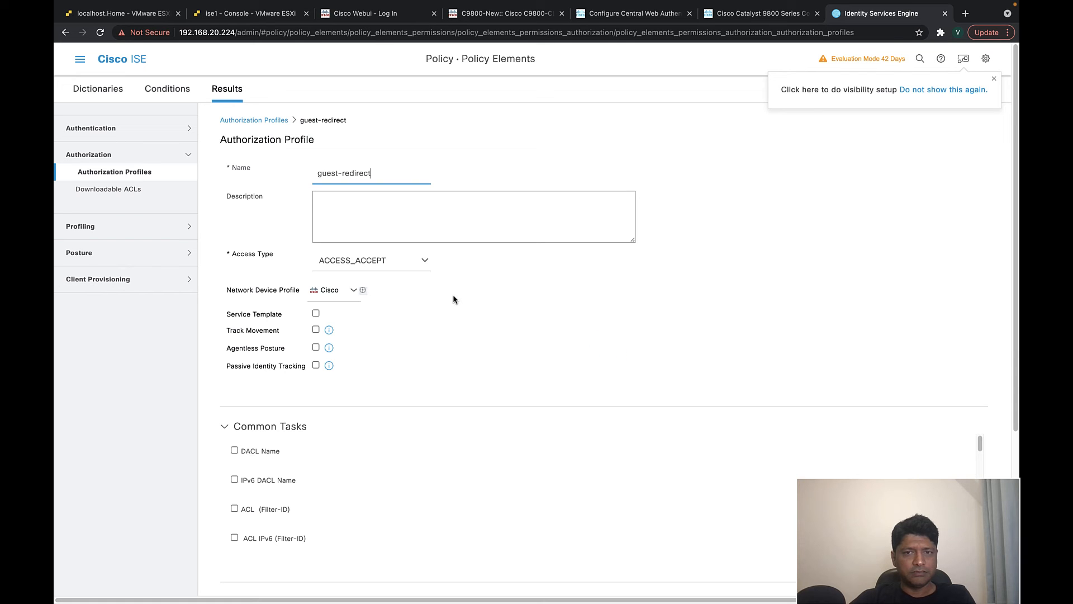
- Check the Web Redirection ACL name guest-redirect, then bring the C9800-New controller tab forward
left_click_drag(980, 445, 980, 469)
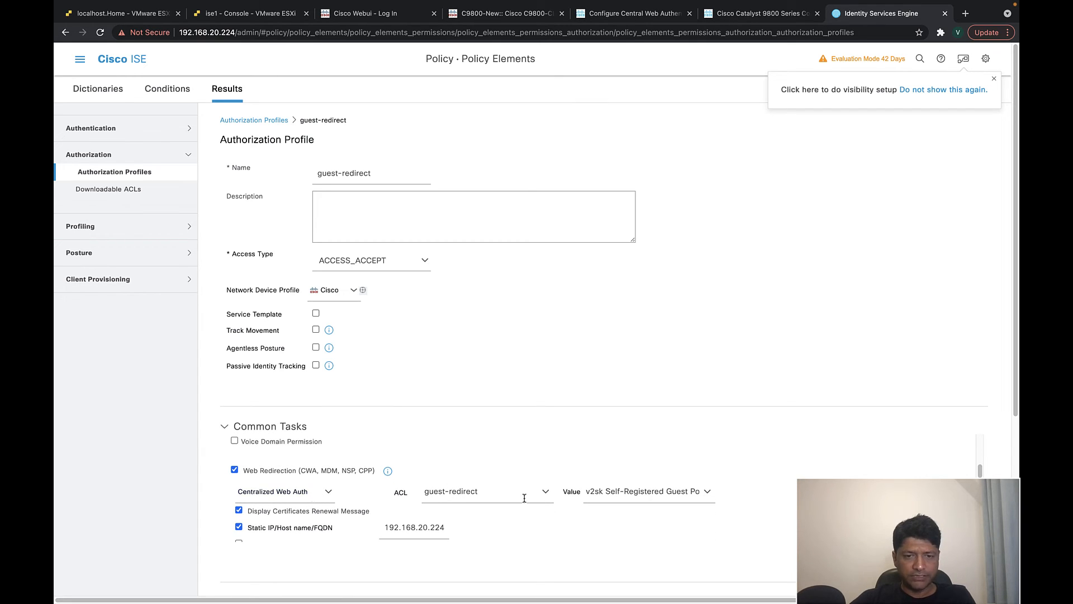
left_click_drag(480, 492, 431, 492)
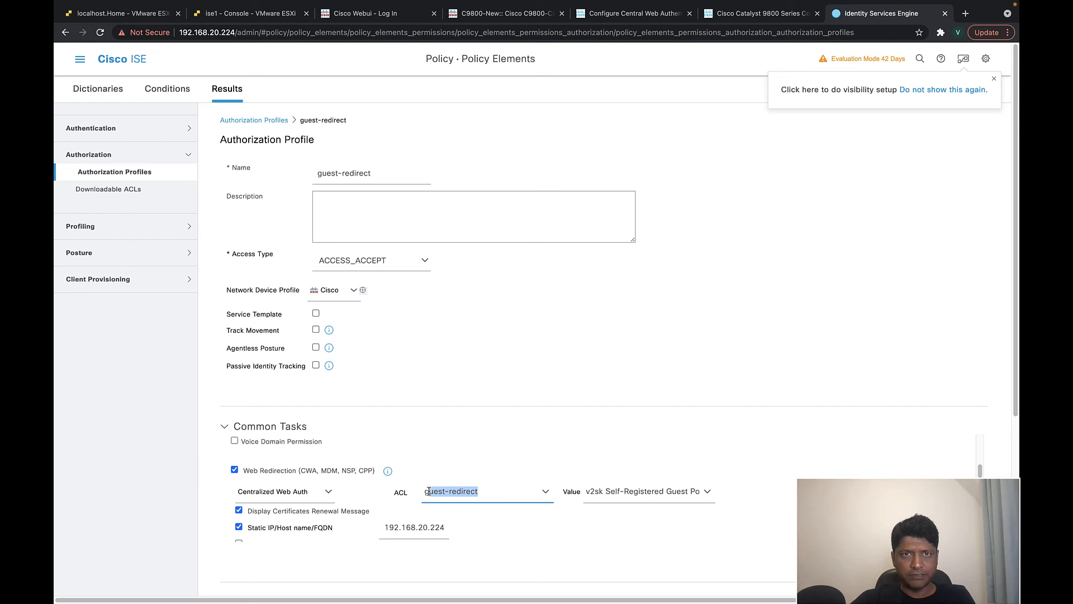
left_click(499, 11)
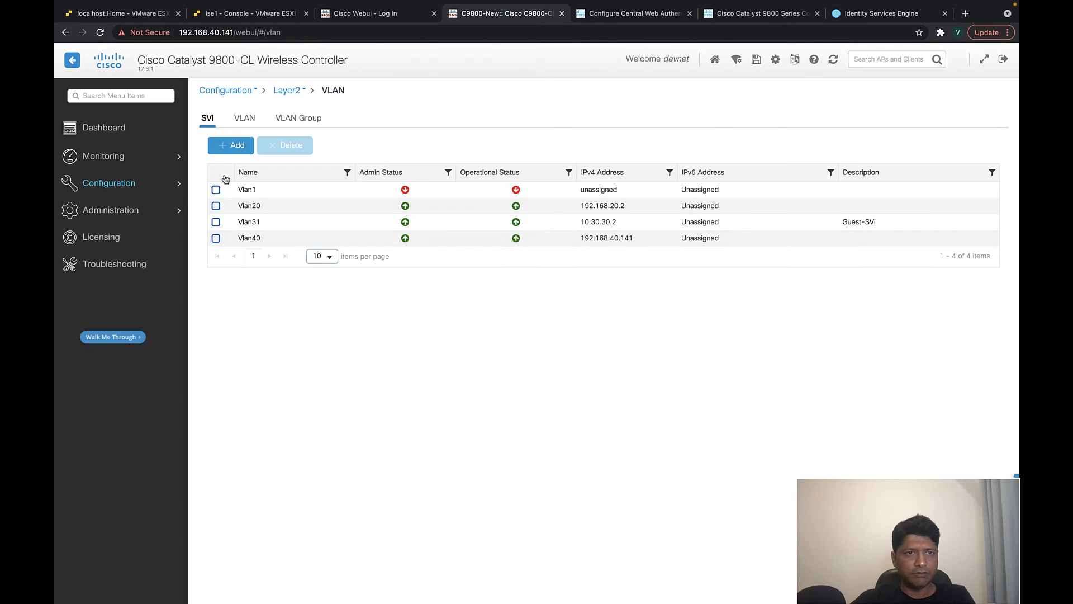
- Log back into the anchor 9800 and open the guest-redirect ACL under Configuration > Security > ACL
left_click(124, 187)
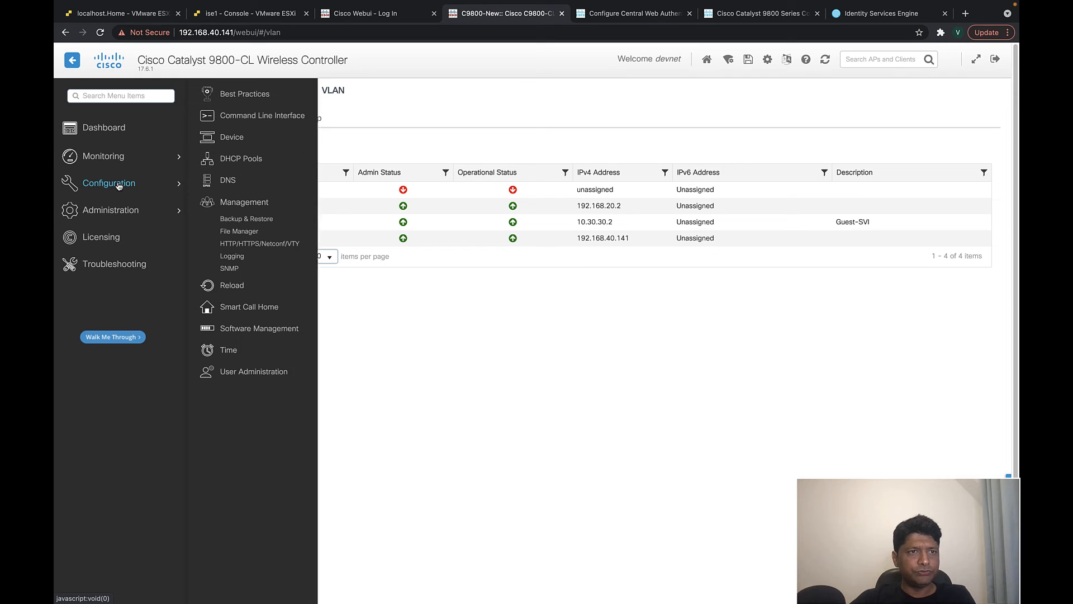
left_click(227, 371)
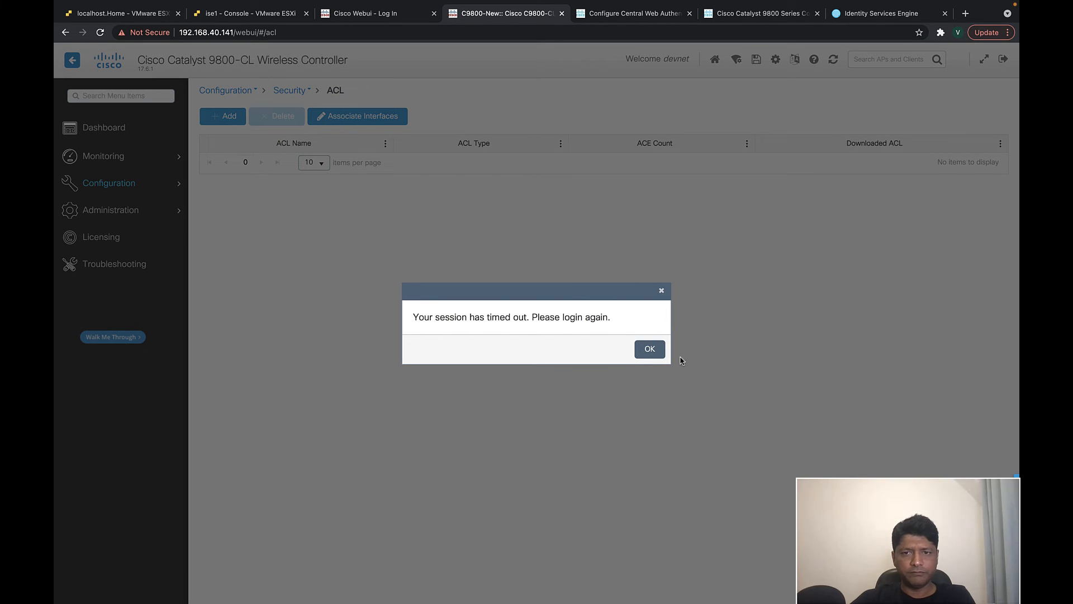
left_click(656, 349)
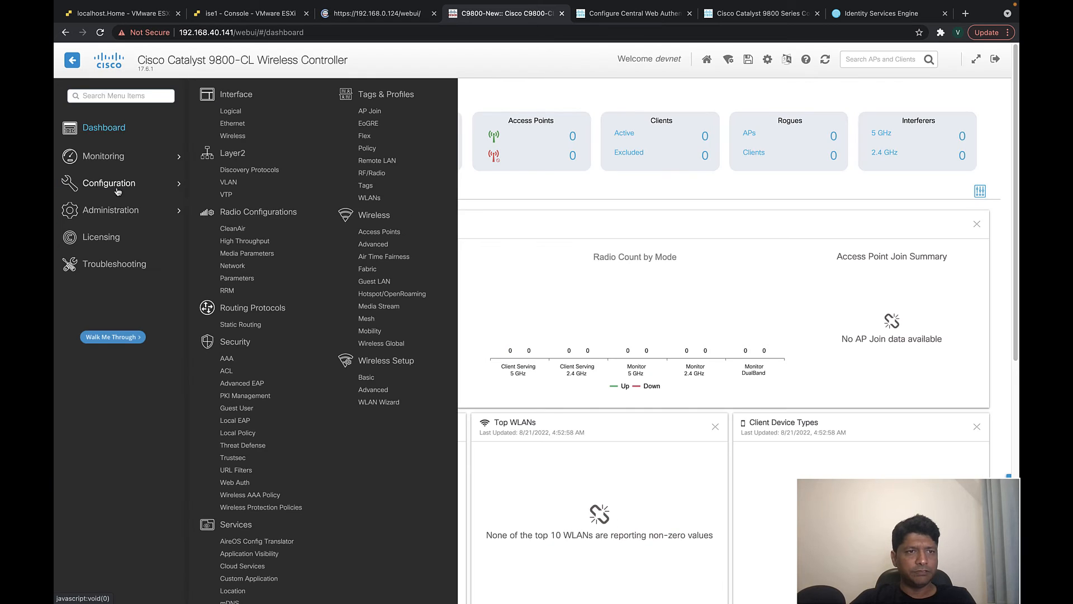
left_click(226, 371)
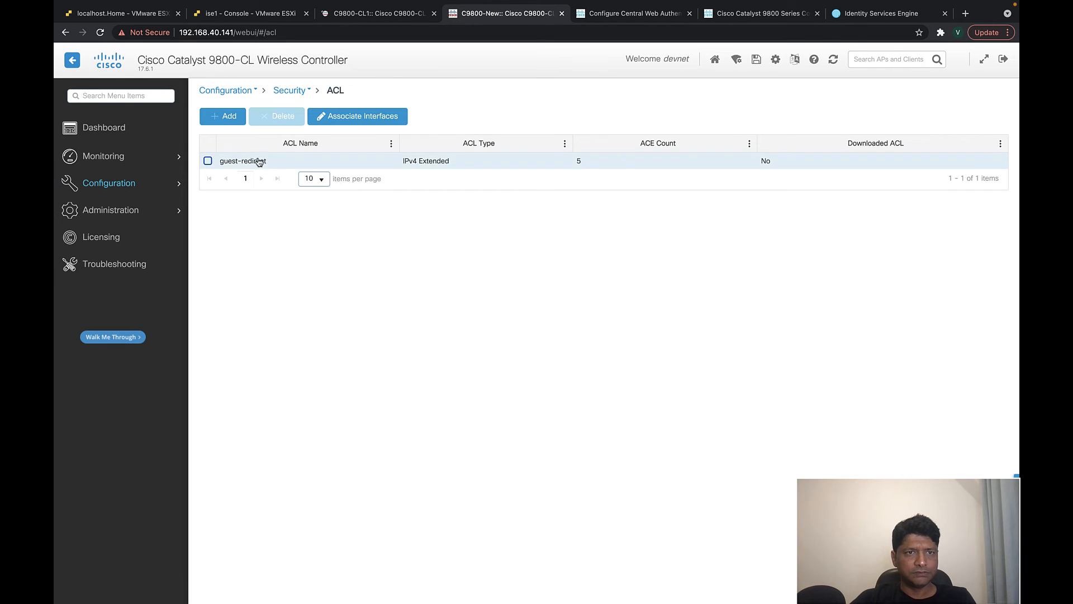
left_click(259, 162)
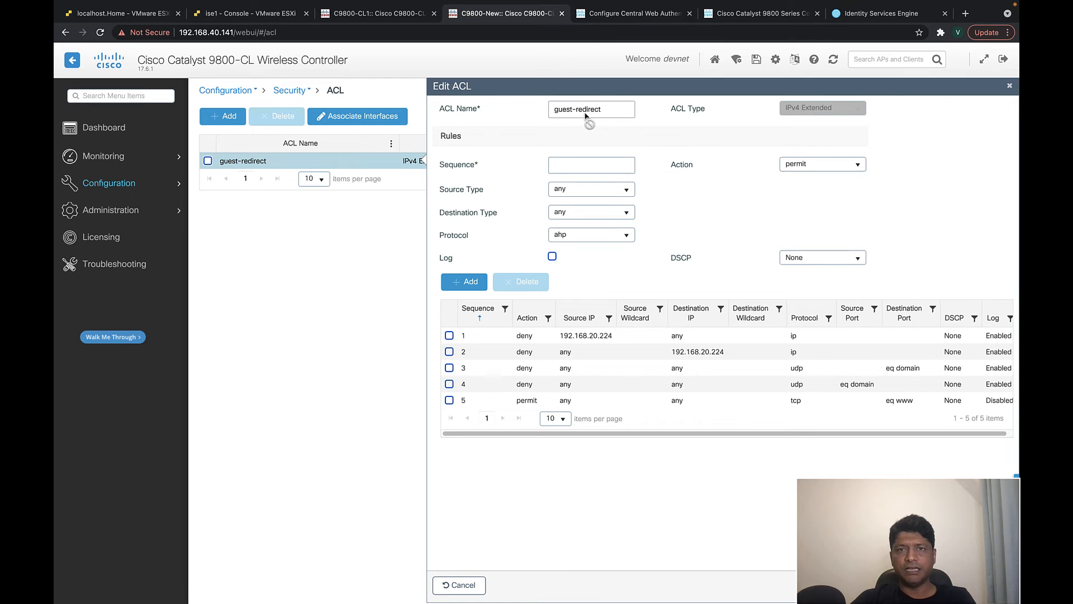
- Review the guest-redirect profile's ACCESS_ACCEPT type, url-redirect-acl guest-redirect and portal redirect URL
left_click(861, 13)
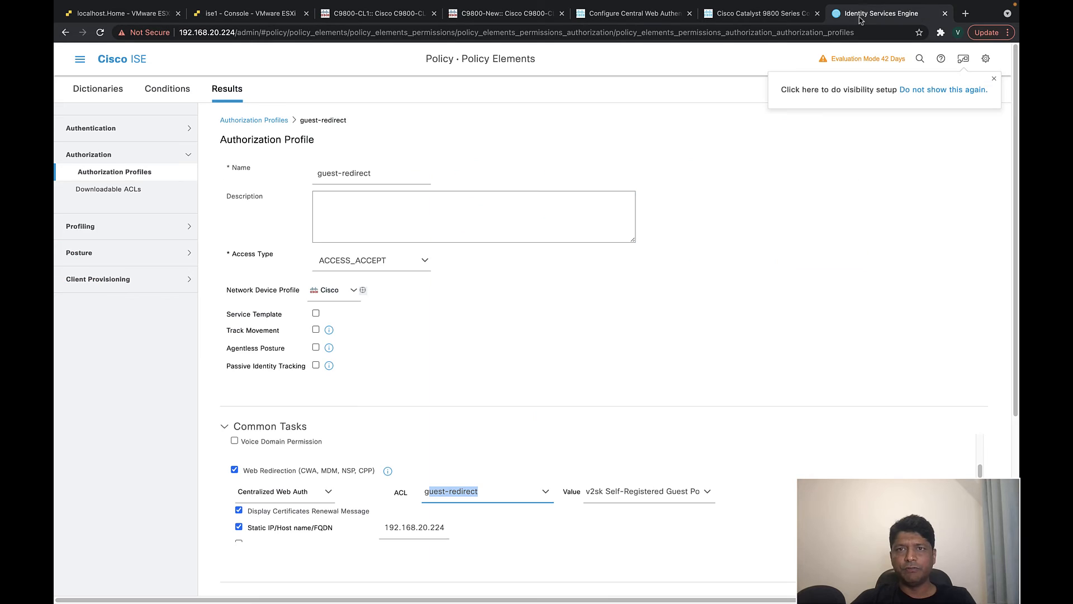
left_click_drag(481, 494, 418, 496)
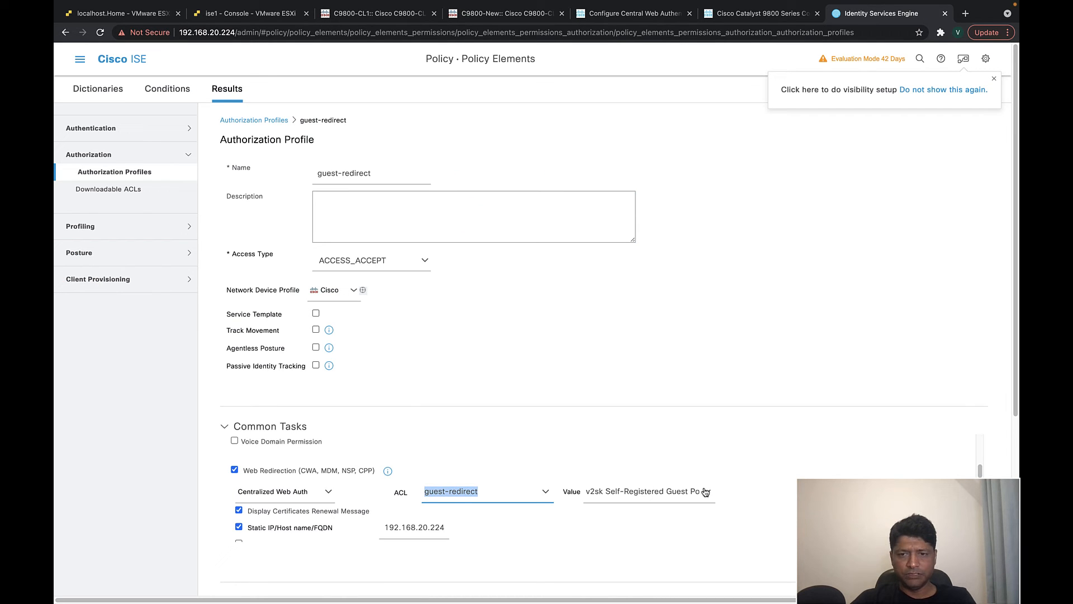
scroll(539, 509, "down", 10)
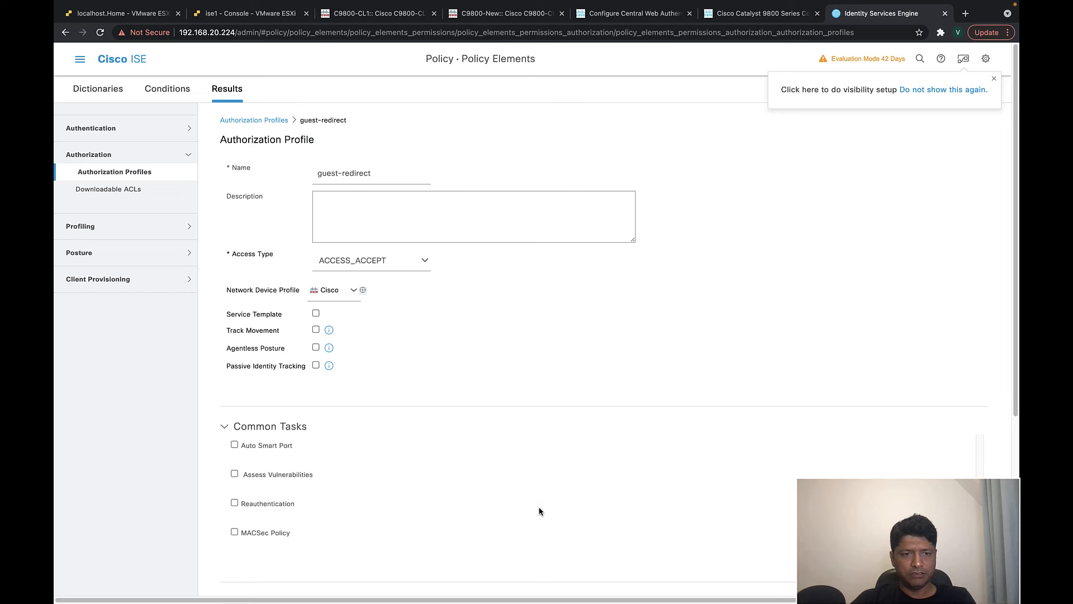
scroll(539, 510, "down", 8)
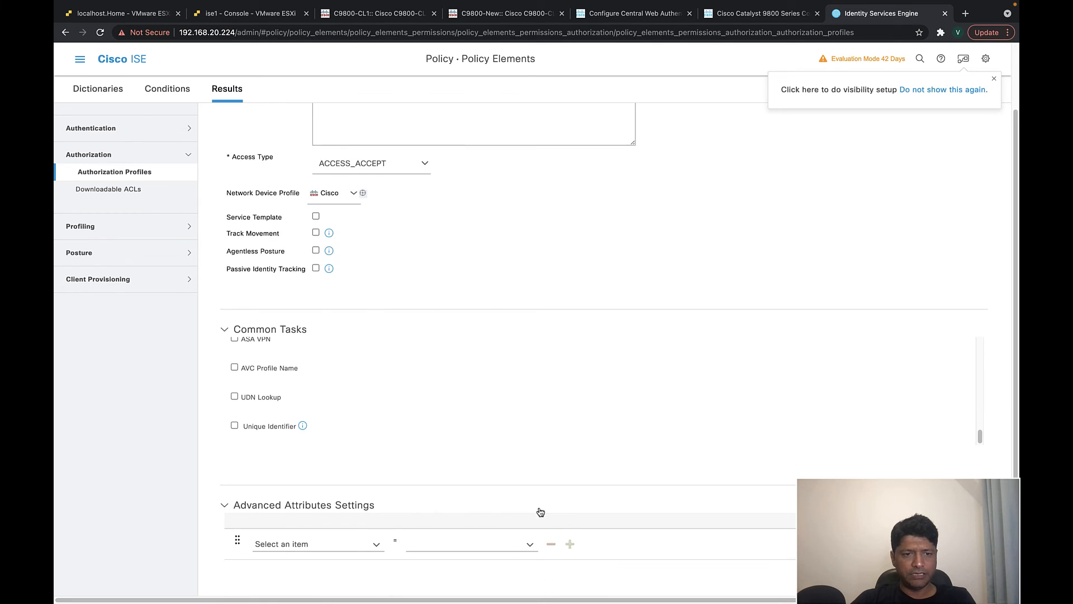
left_click_drag(274, 475, 534, 496)
left_click(343, 492)
left_click(366, 502)
left_click(495, 501)
scroll(479, 498, "up", 1)
scroll(479, 498, "up", 10)
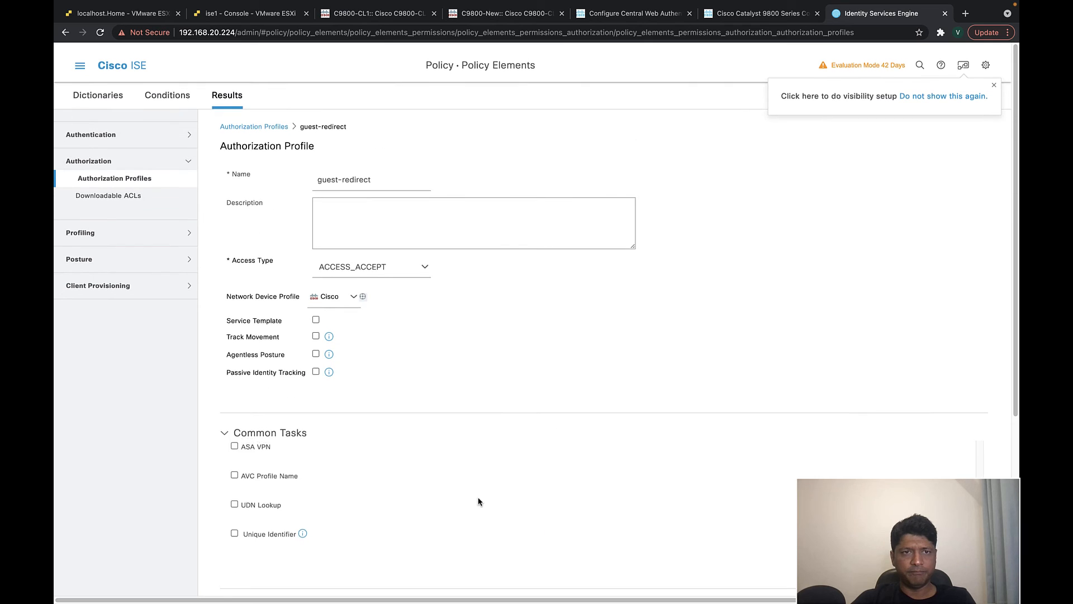
- Review the foreign and anchor WLC entries under Administration > Network Devices
left_click(80, 60)
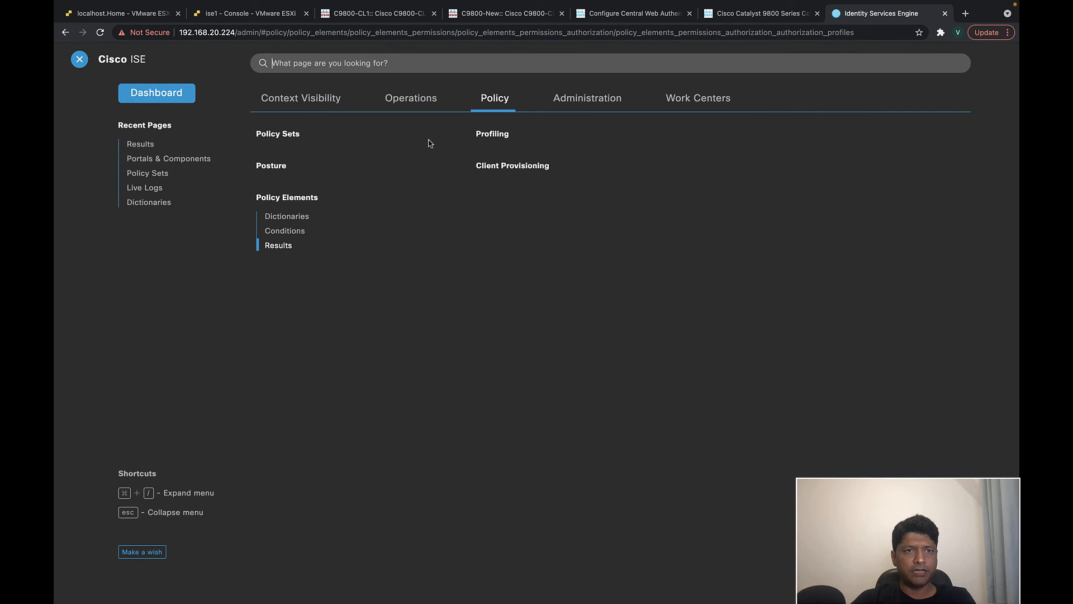
left_click(591, 101)
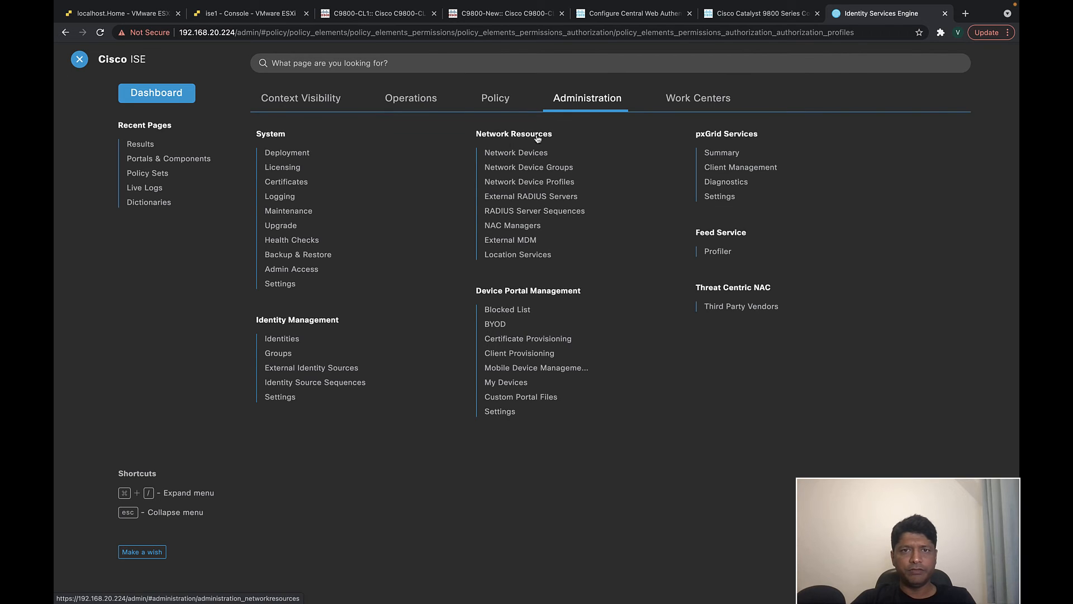
left_click(517, 154)
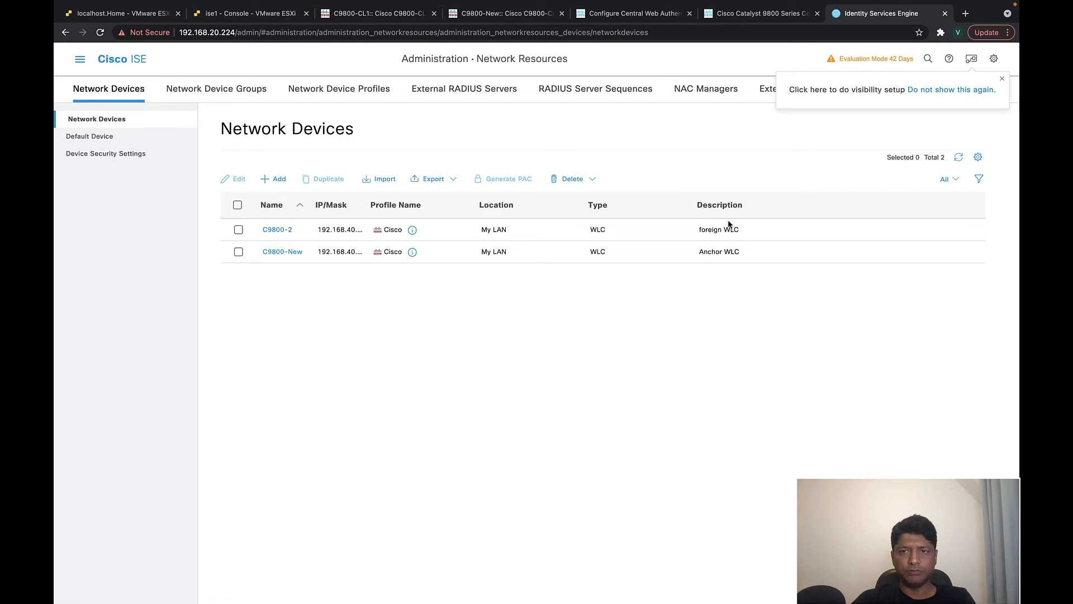
left_click_drag(741, 229, 699, 231)
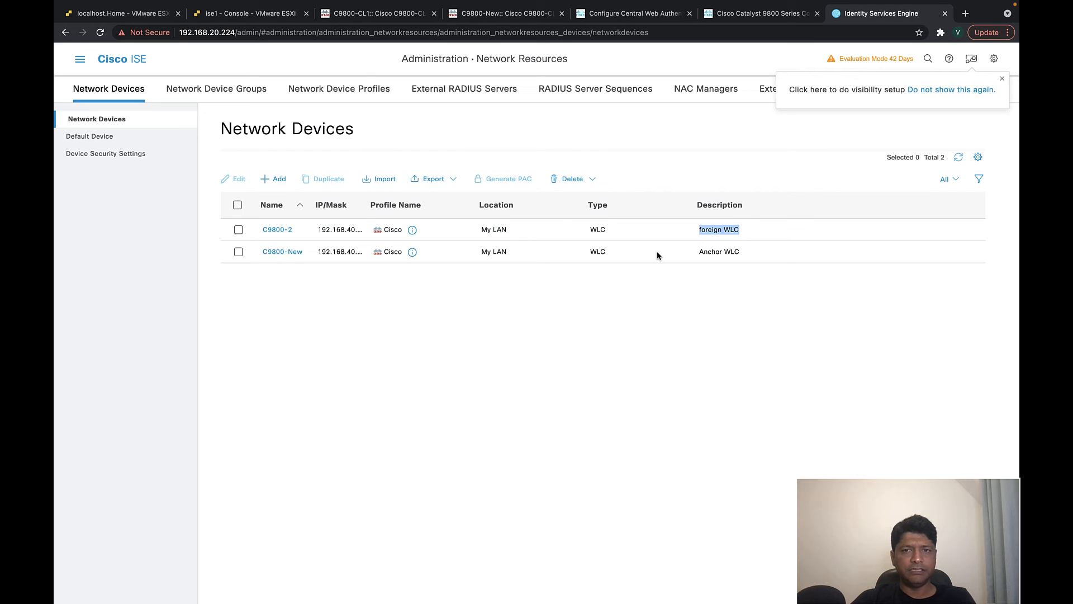
left_click_drag(742, 251, 690, 256)
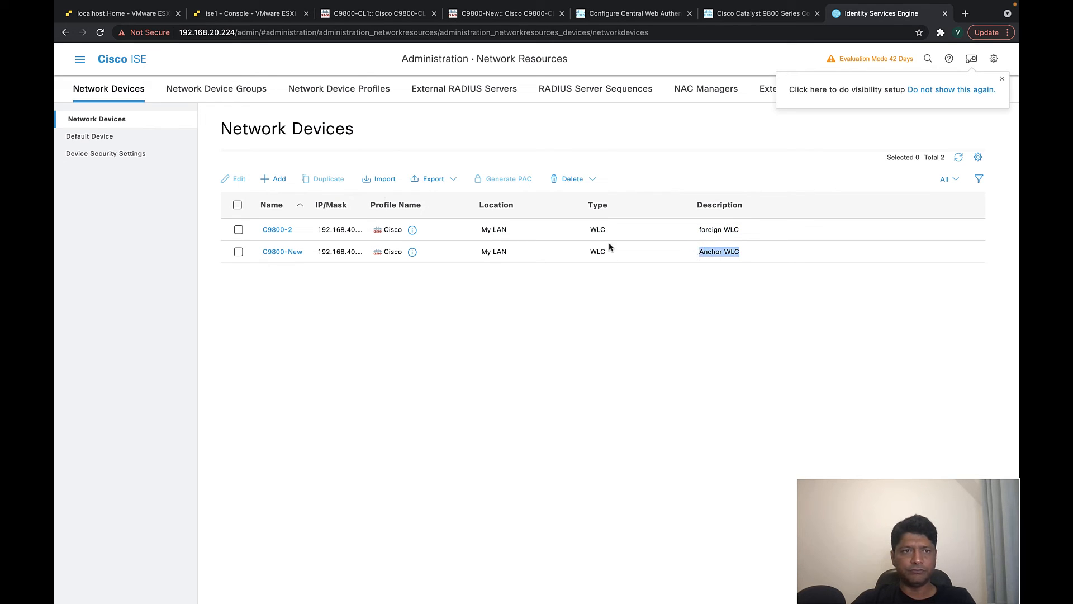
- Open Policy > Policy Sets, listing v2sk-policy and Default
left_click(80, 61)
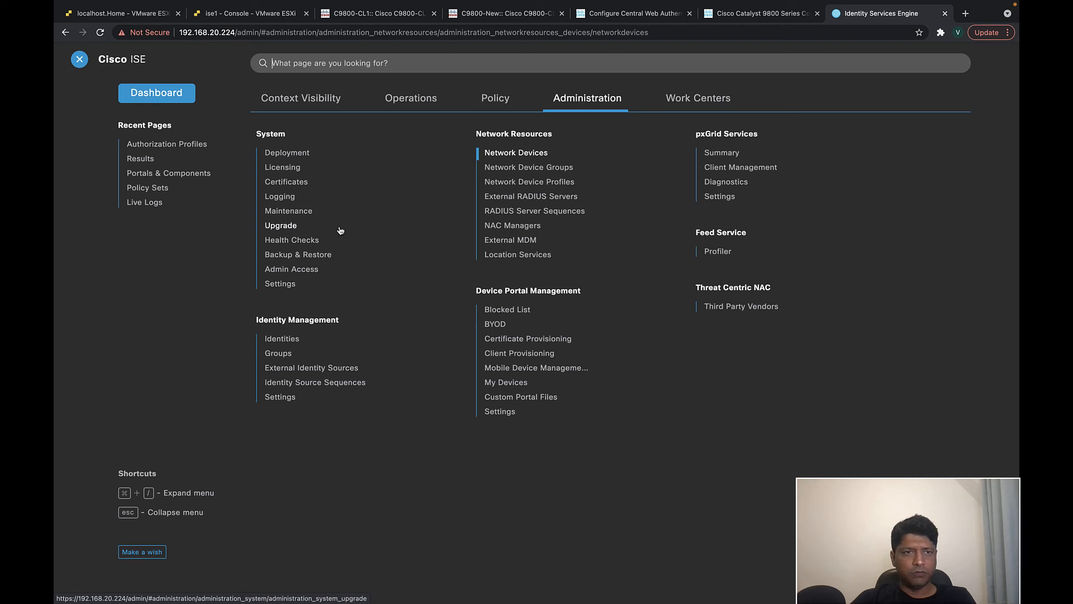
left_click(494, 98)
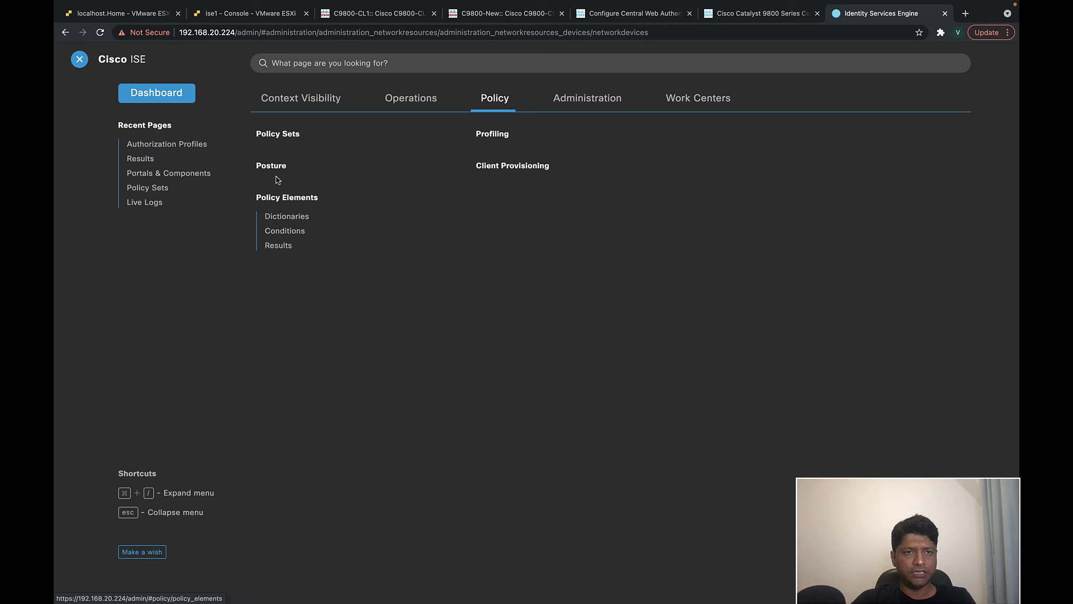
left_click(273, 137)
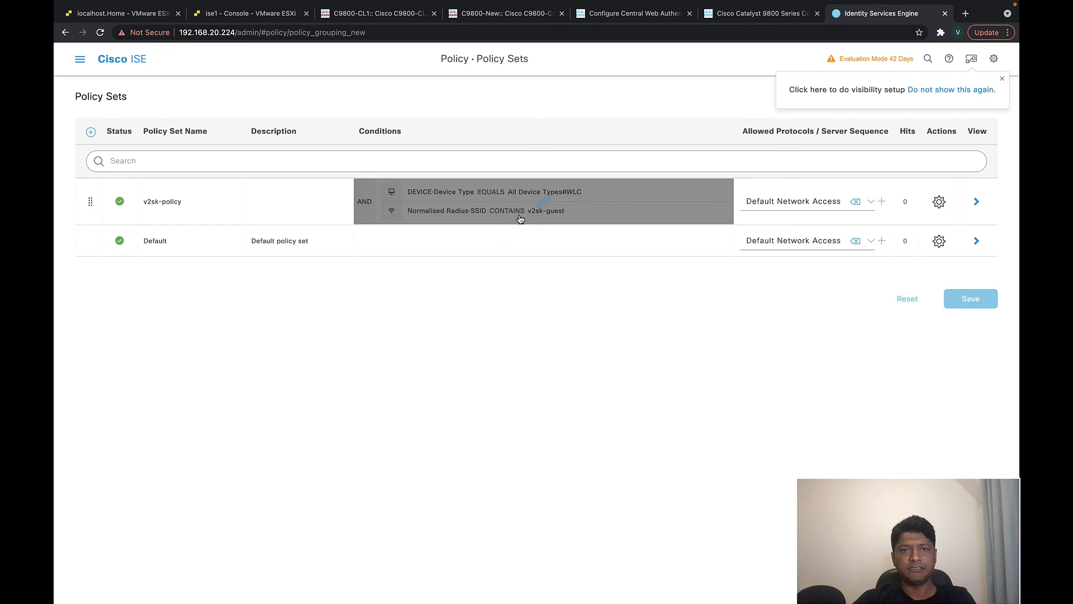
- Open v2sk-policy and expand the MAB authentication rule with its Internal Users options
left_click(978, 202)
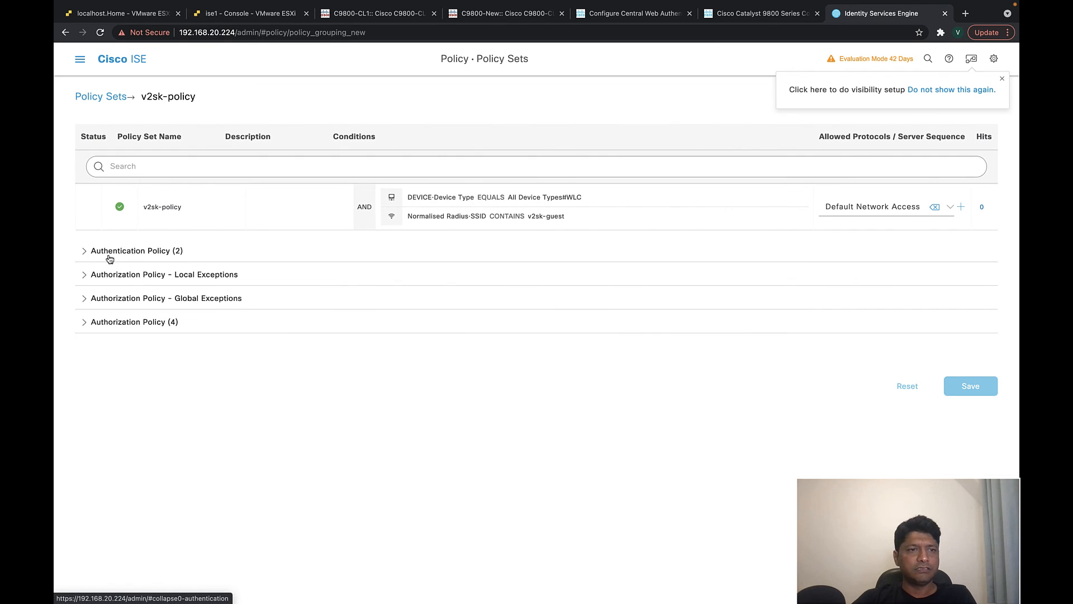
left_click(85, 251)
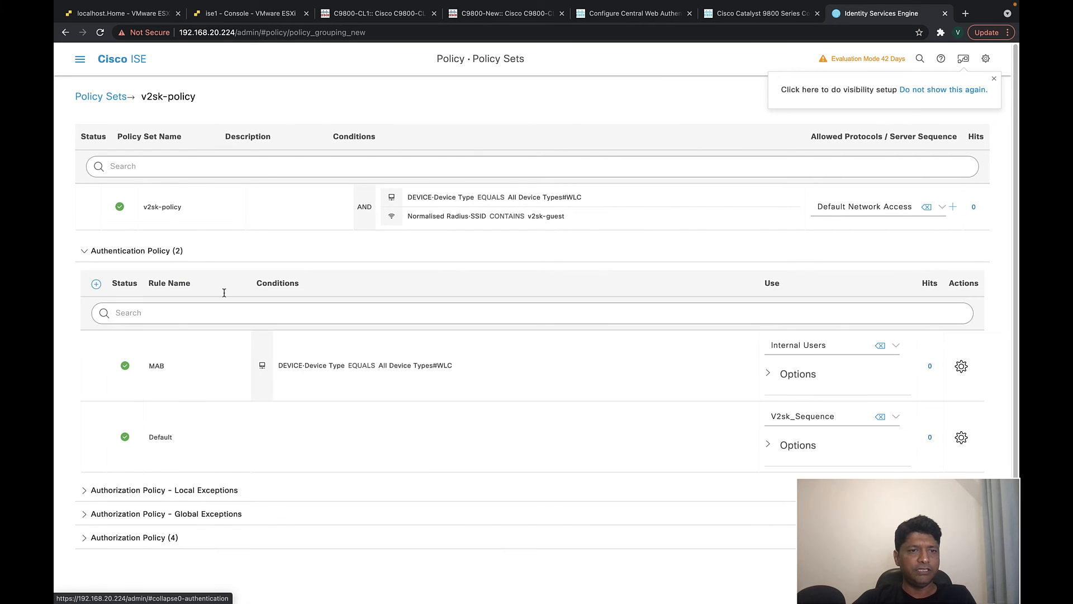
left_click_drag(166, 366, 153, 366)
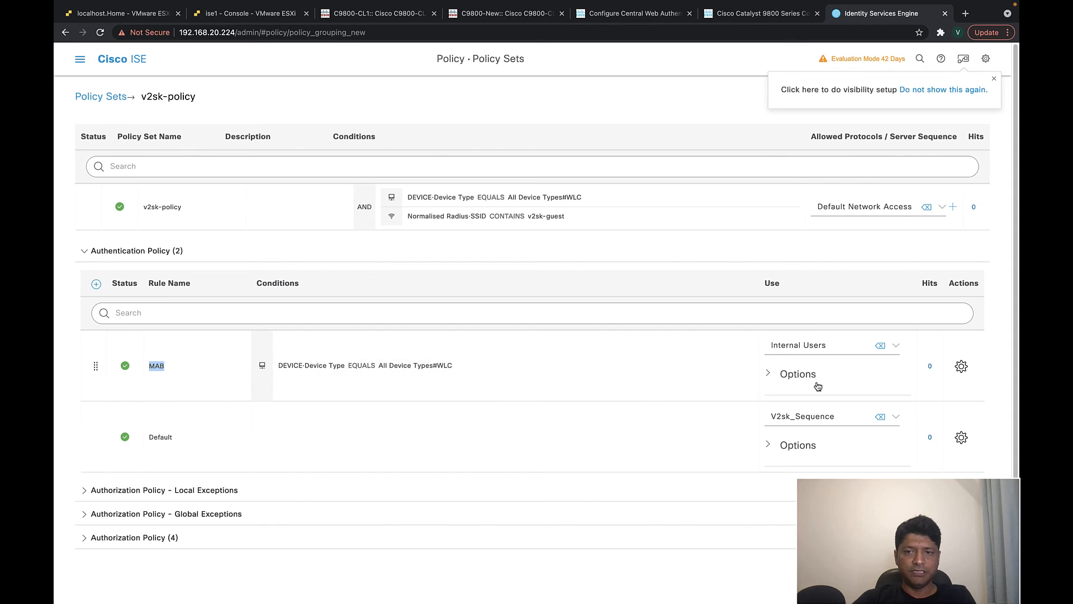
left_click(769, 374)
scroll(788, 444, "down", 1)
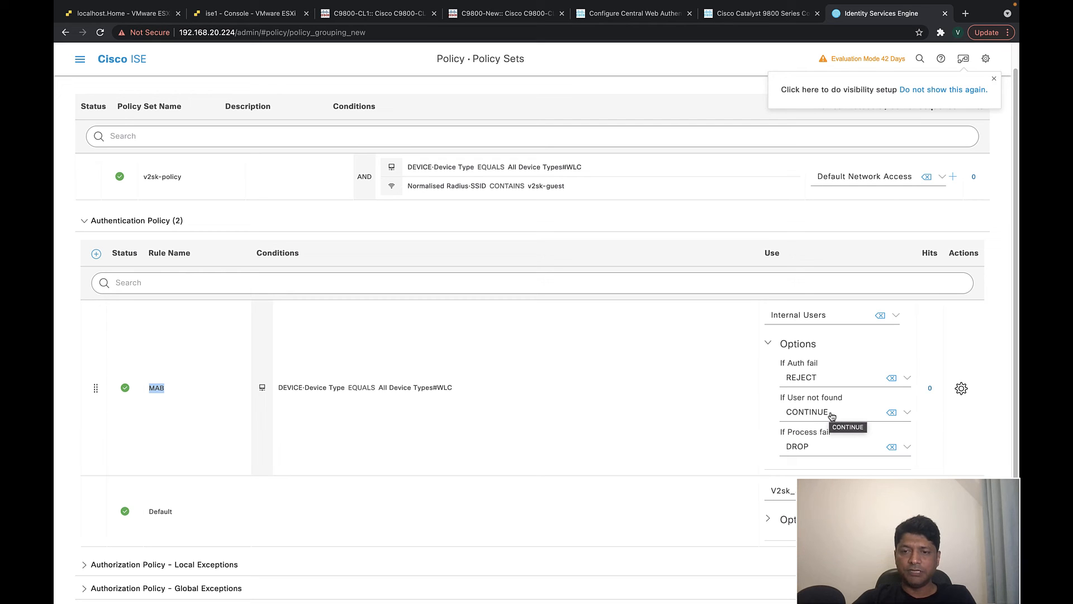
scroll(687, 430, "down", 2)
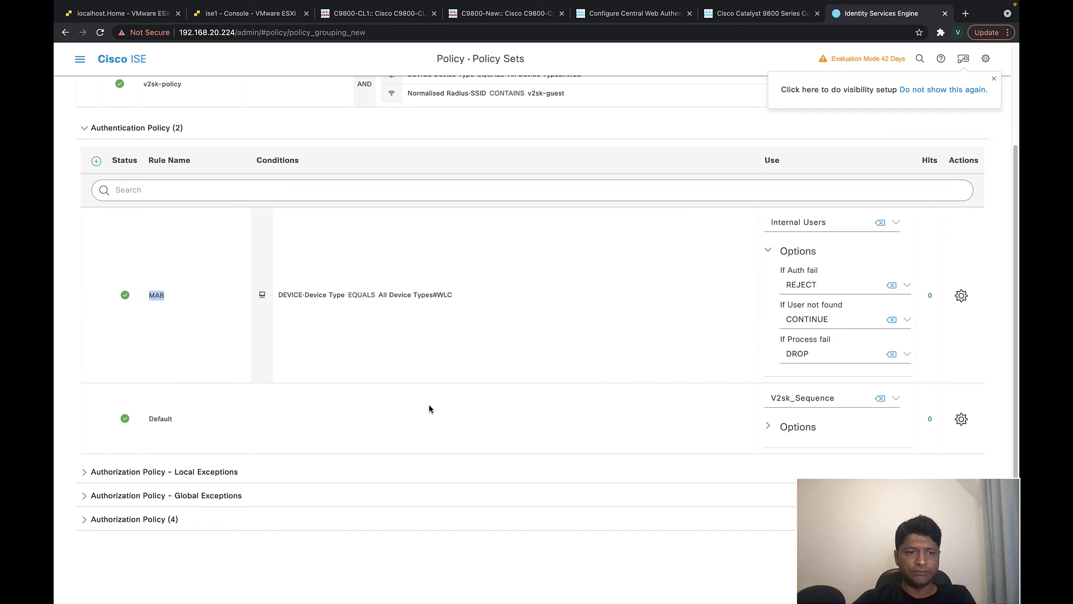
- Expand the Authorization Policy to review its four rules, including guest_redirect
left_click(85, 519)
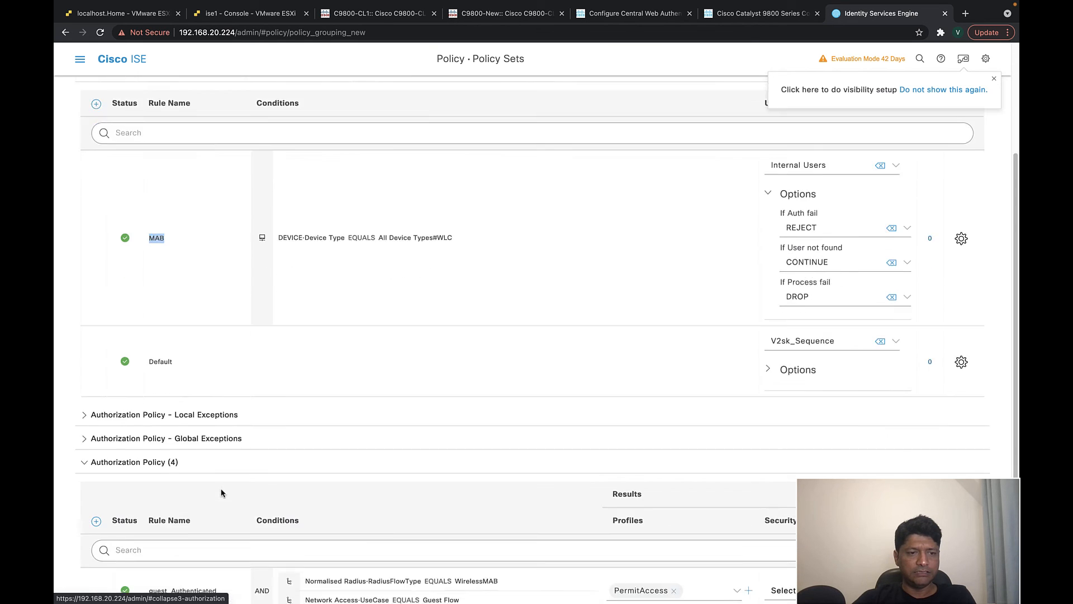
scroll(222, 488, "down", 5)
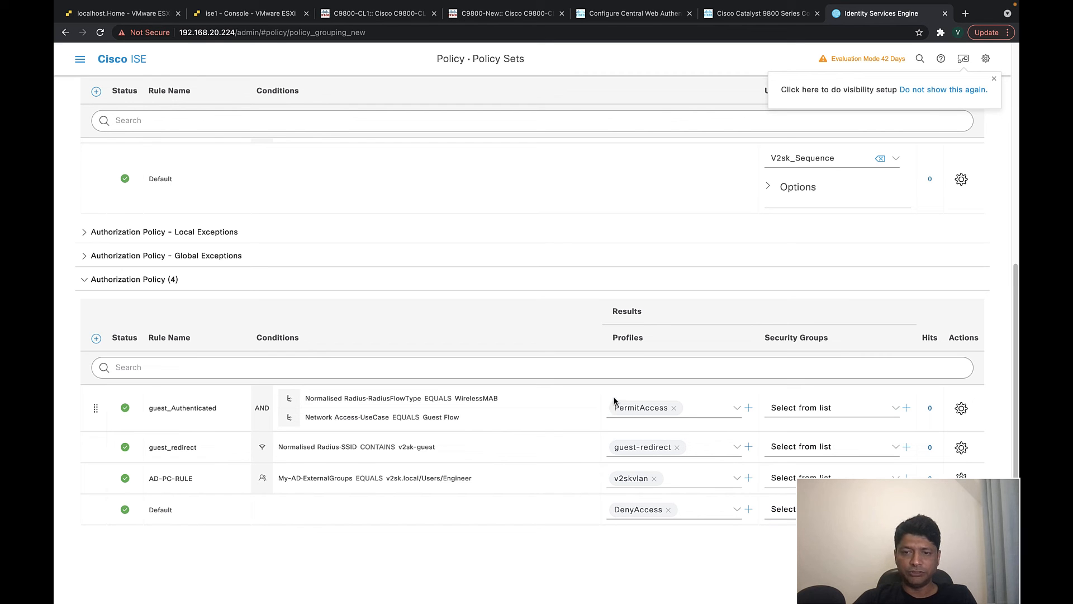
scroll(609, 363, "up", 6)
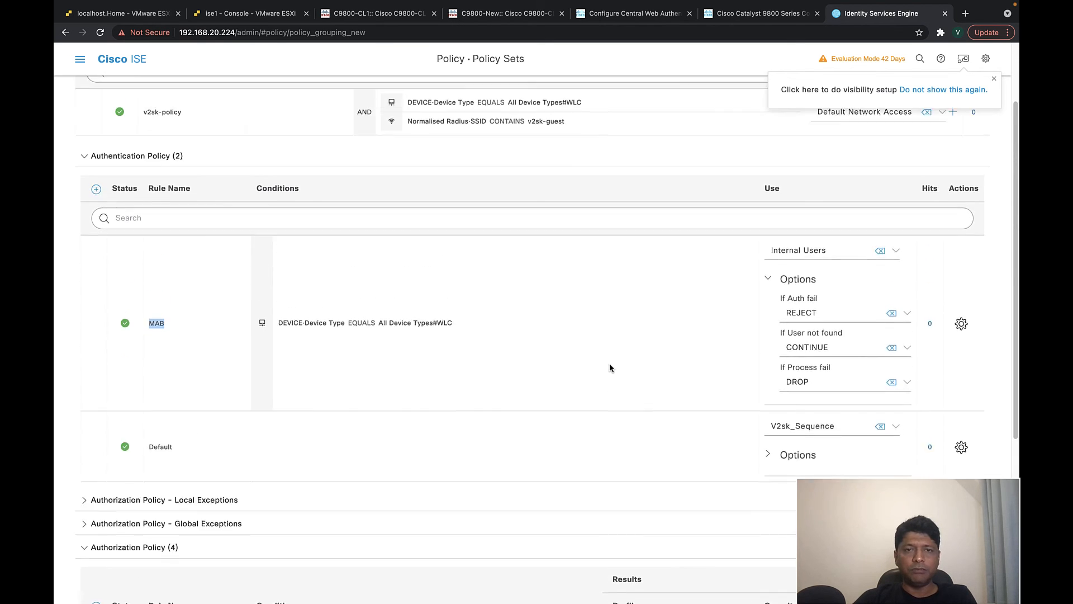
scroll(610, 368, "up", 1)
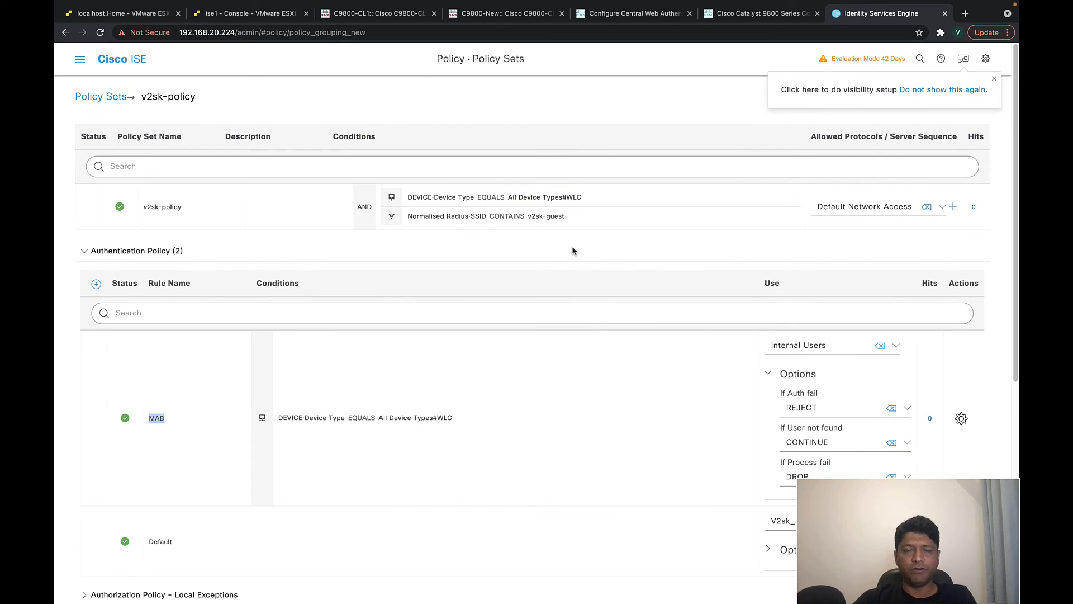
- Look over the anchor ACL editor, C9800-CL1 tags page, ise1 console and ESXi VM list
left_click(499, 16)
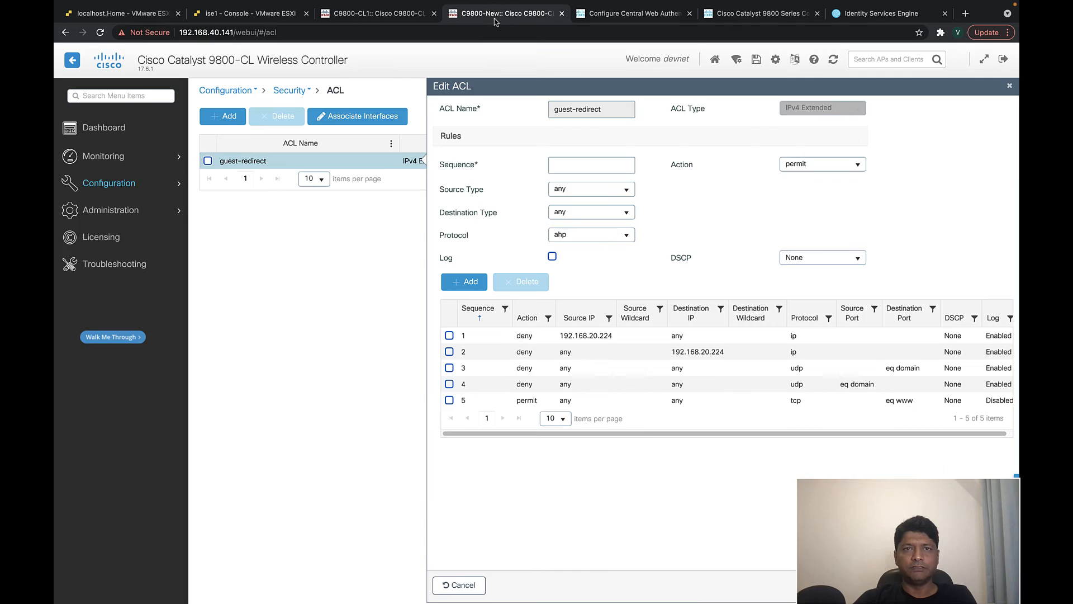
left_click(393, 19)
left_click(492, 16)
left_click(380, 13)
left_click(259, 20)
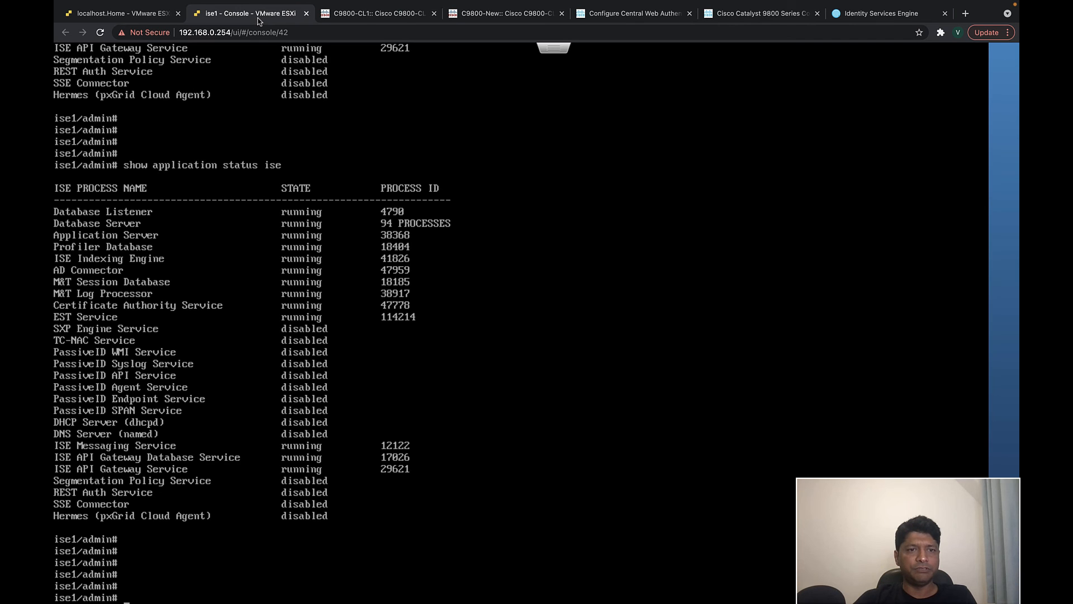
left_click(130, 14)
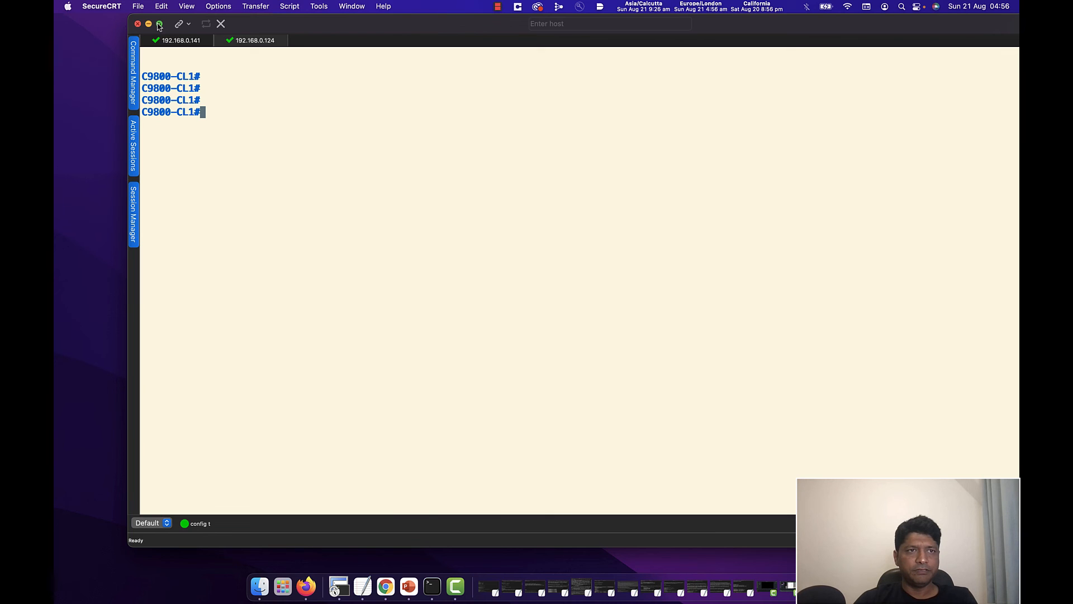
- Bring SecureCRT full screen and get fresh prompts on the C9800-CL1 and C9800-New sessions
left_click(159, 24)
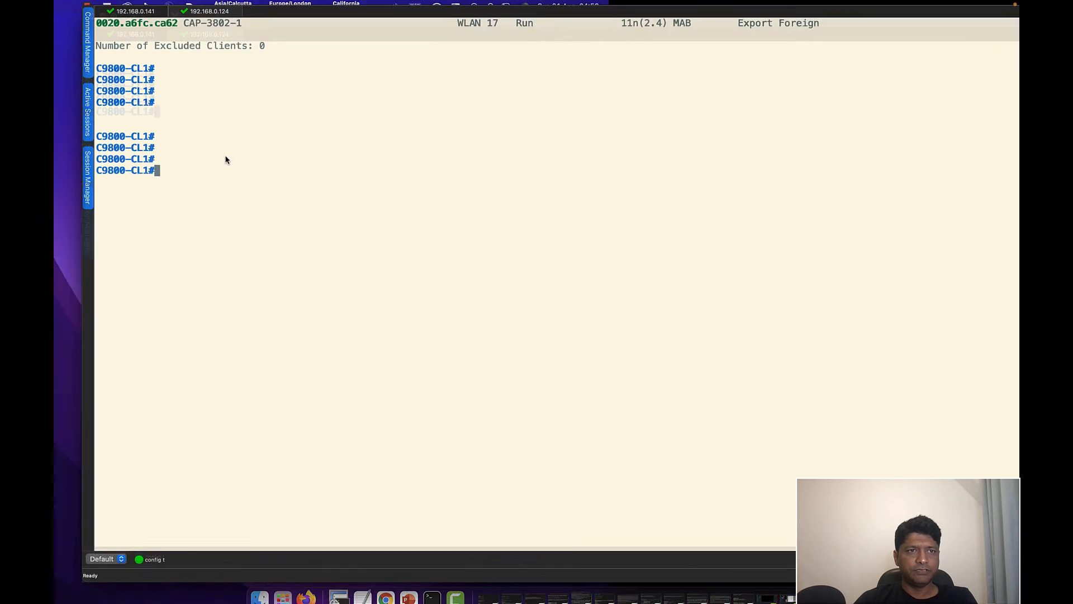
key("Return")
key("Return")
key("Return")
key("Return")
key("Return")
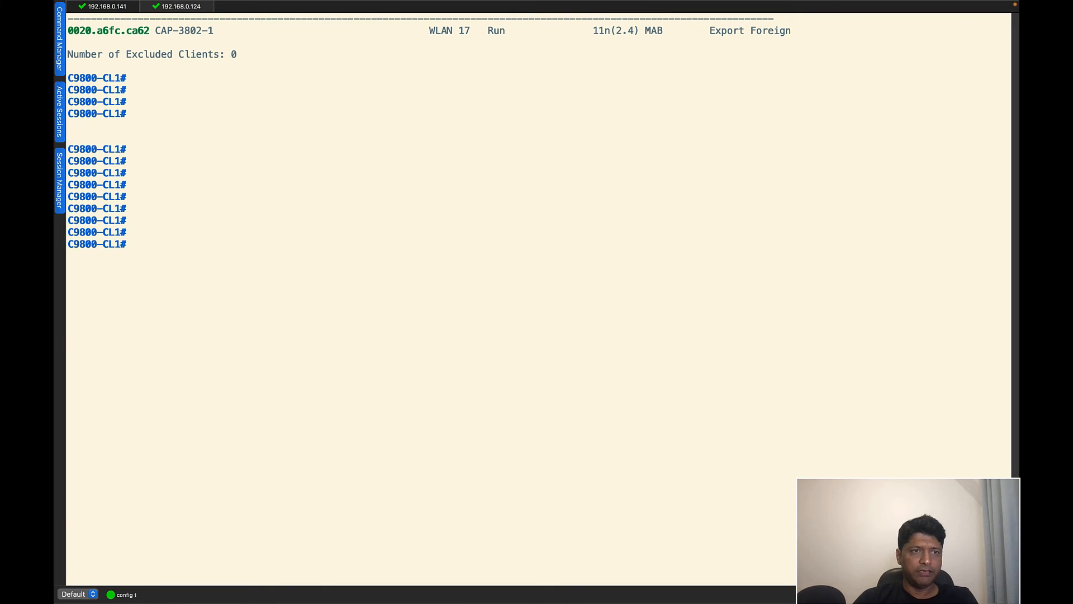
left_click(107, 7)
key("Return")
key("Return")
key("Return")
key("Return")
key("Return")
key("Return")
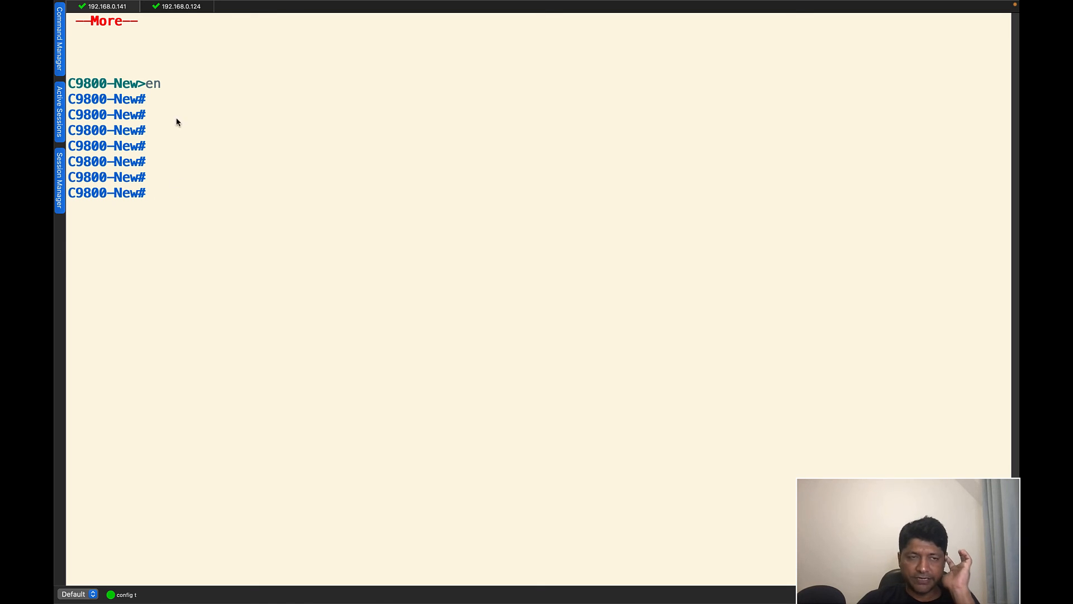
left_click(187, 8)
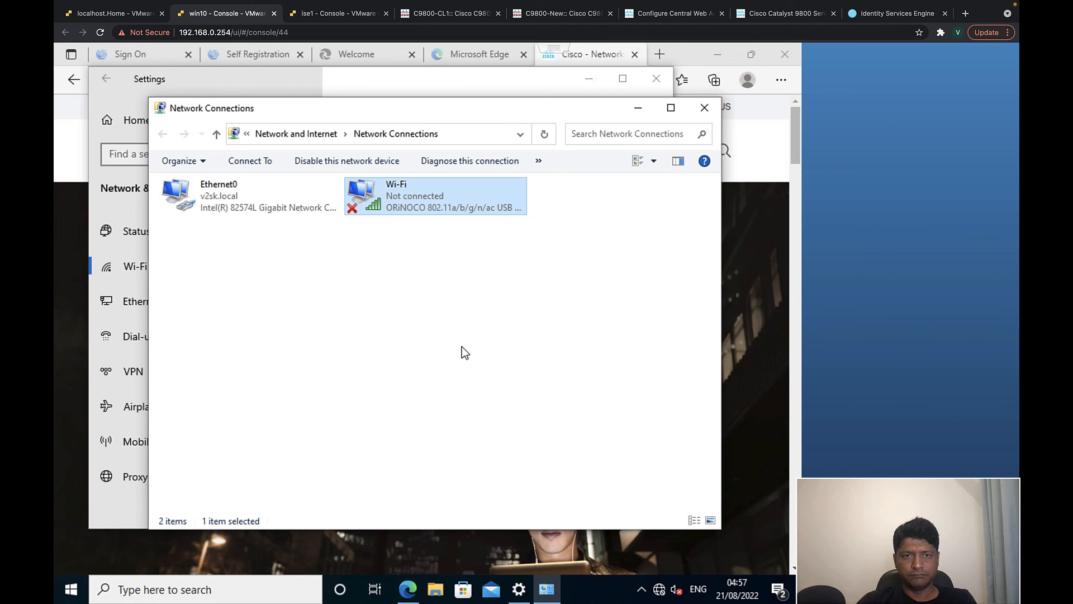
- Connect the Windows Wi-Fi adapter to the open v2sk-guest network
right_click(423, 202)
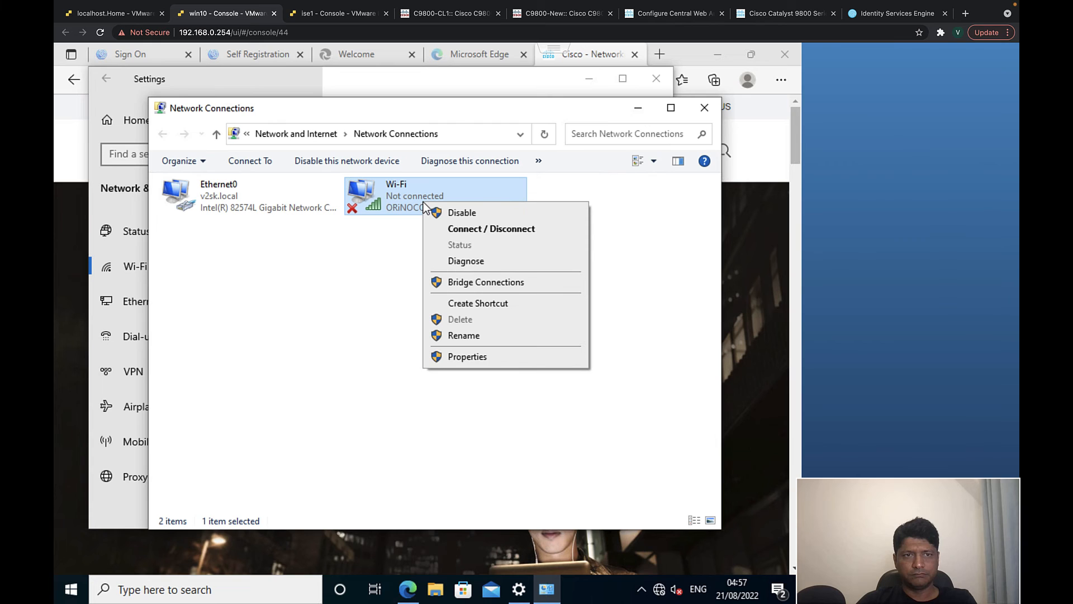
left_click(450, 226)
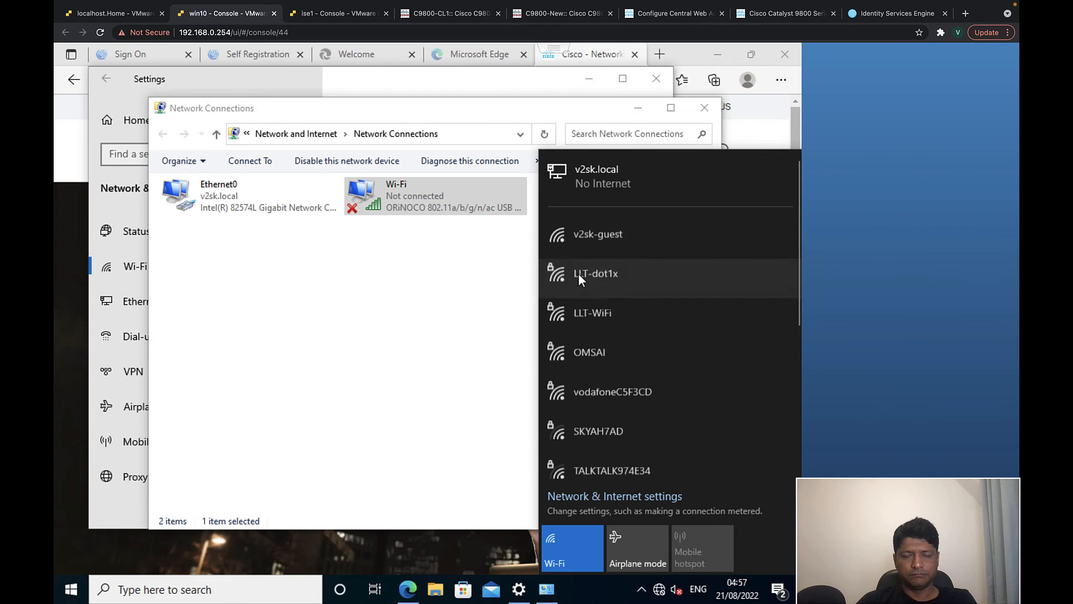
left_click(599, 235)
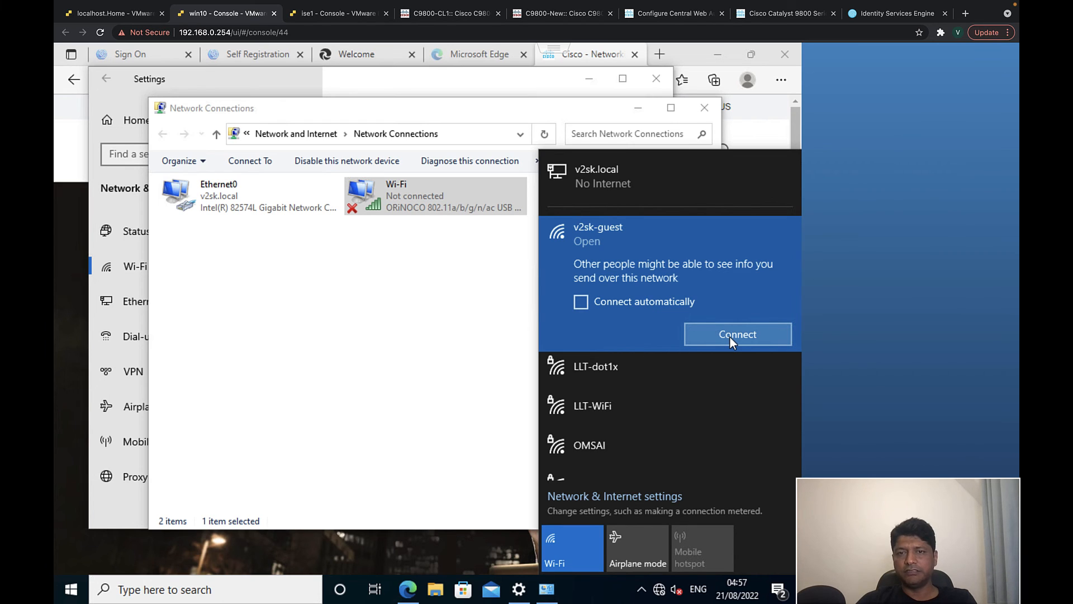
left_click(729, 337)
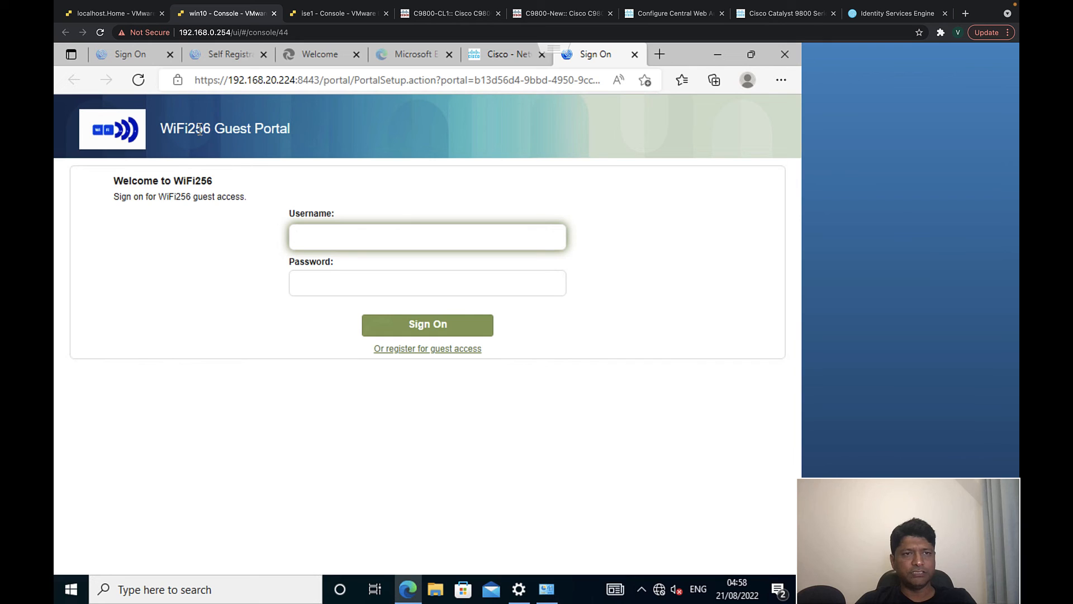
- Open the guest self-registration form from the WiFi256 Guest Portal sign-on page
left_click_drag(161, 129, 244, 126)
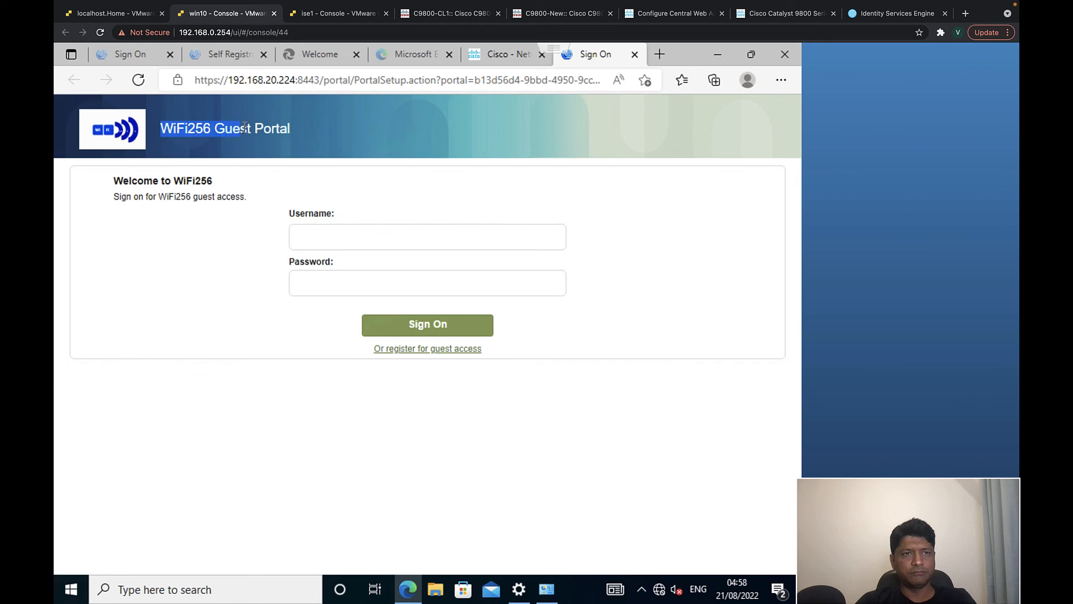
left_click(290, 129)
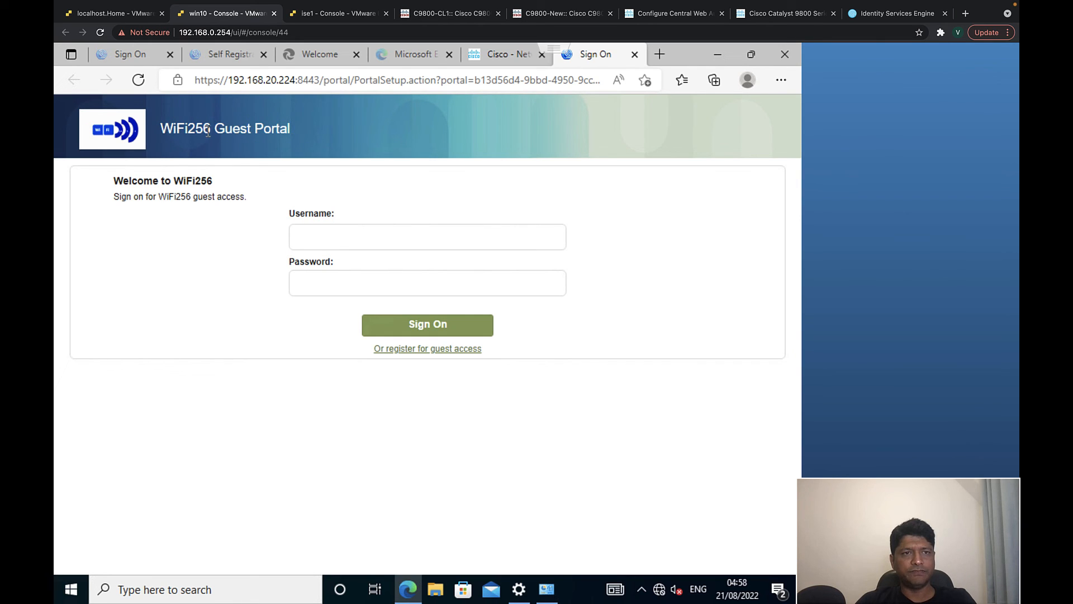
left_click(426, 350)
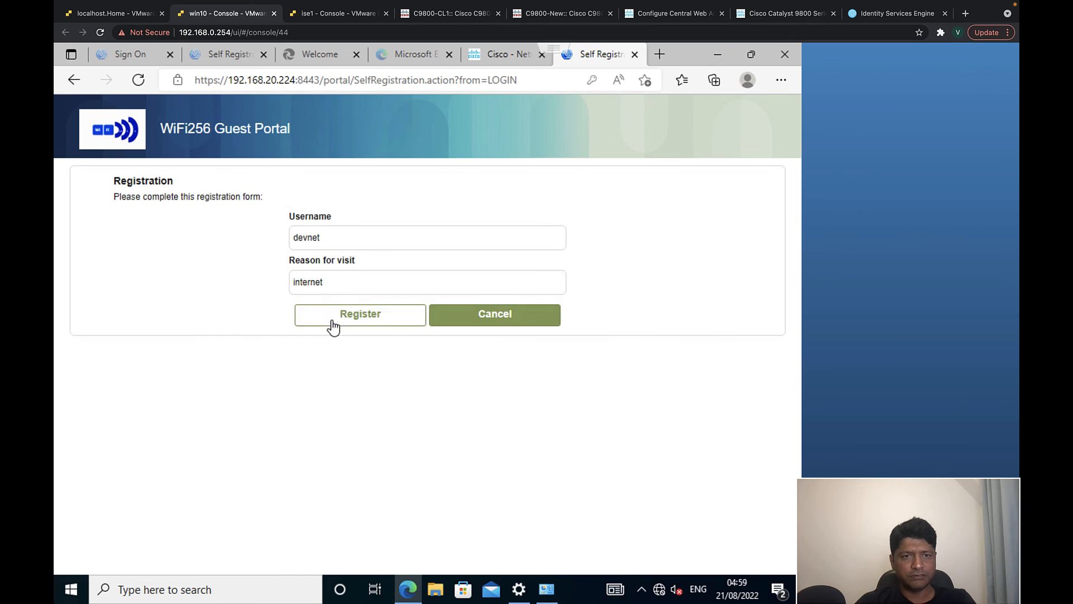
left_click(331, 317)
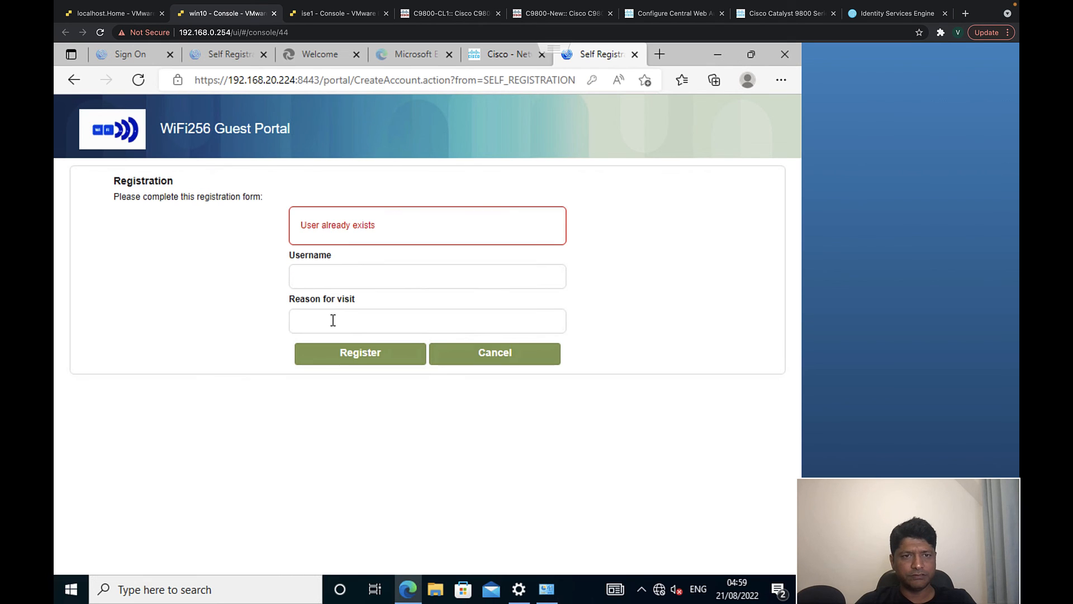
- Register a new guest username with reason for visit 'internet' and proceed to sign-on
left_click(314, 271)
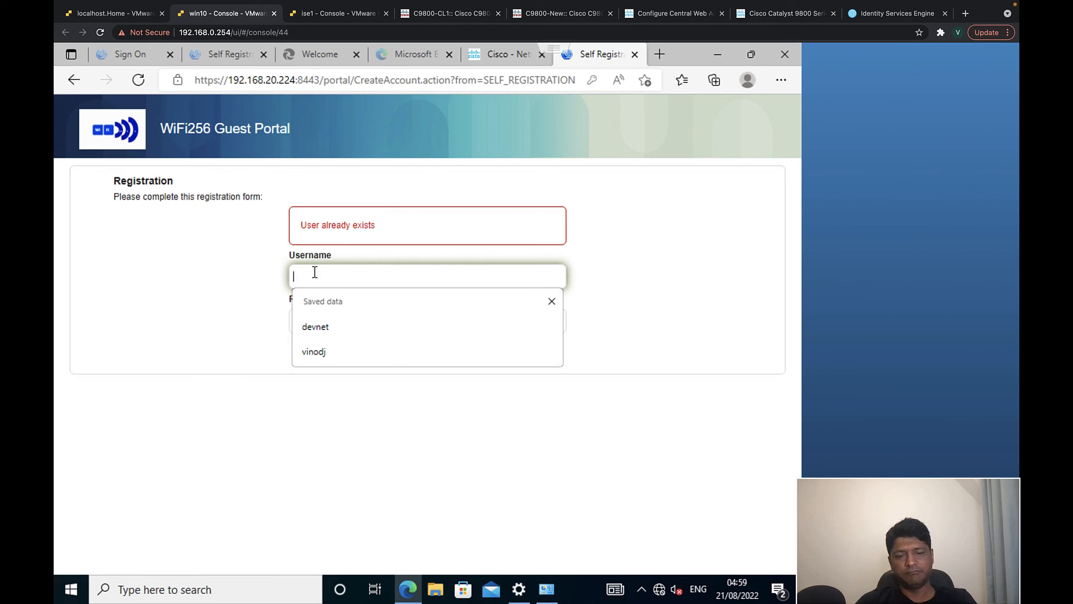
type("vinod")
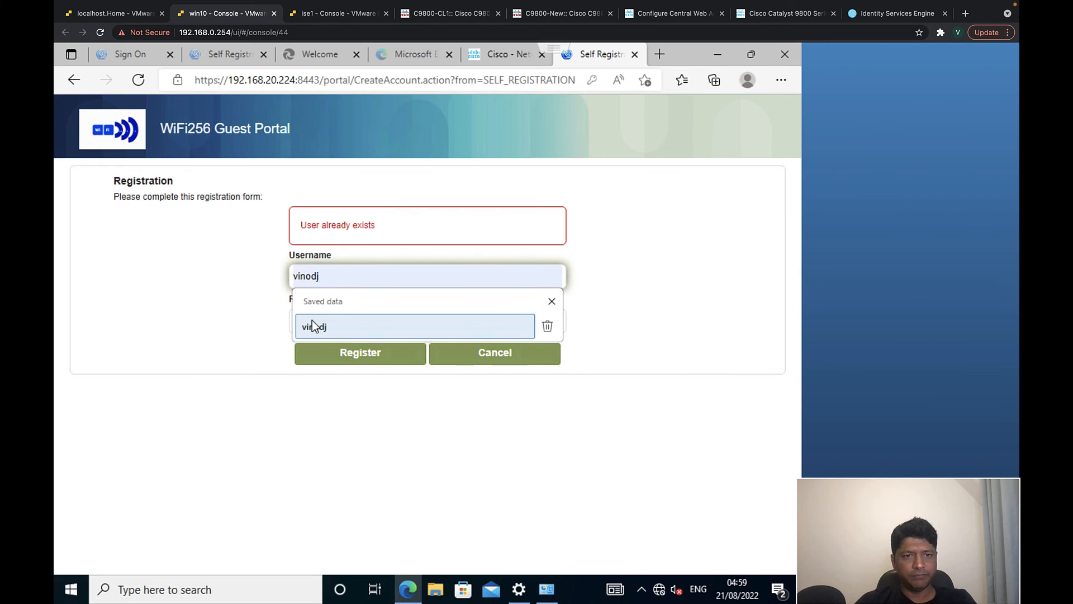
left_click(310, 304)
left_click(323, 280)
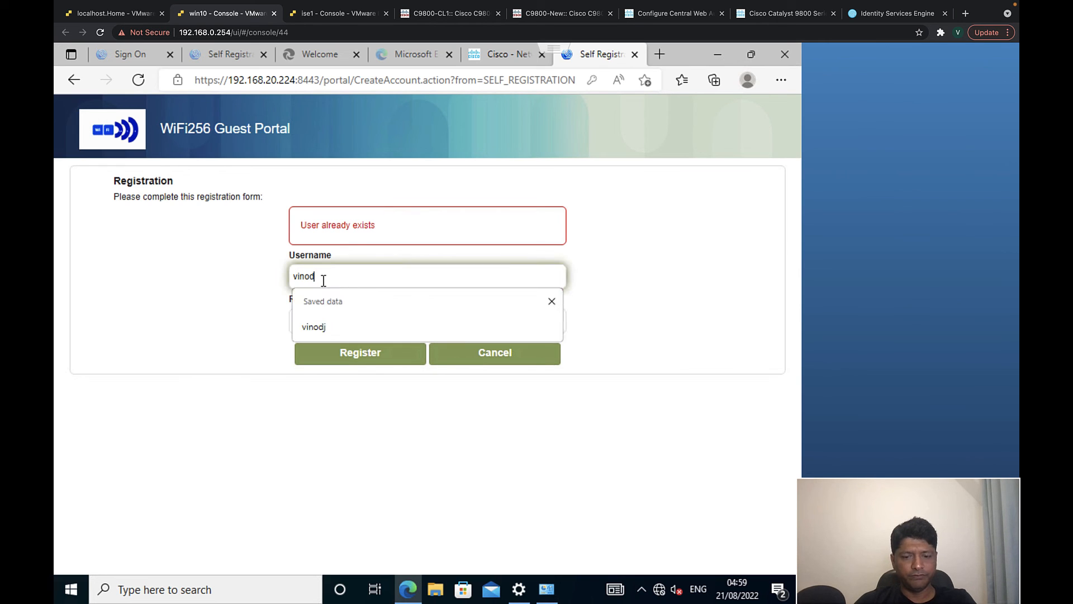
type("k")
left_click(319, 318)
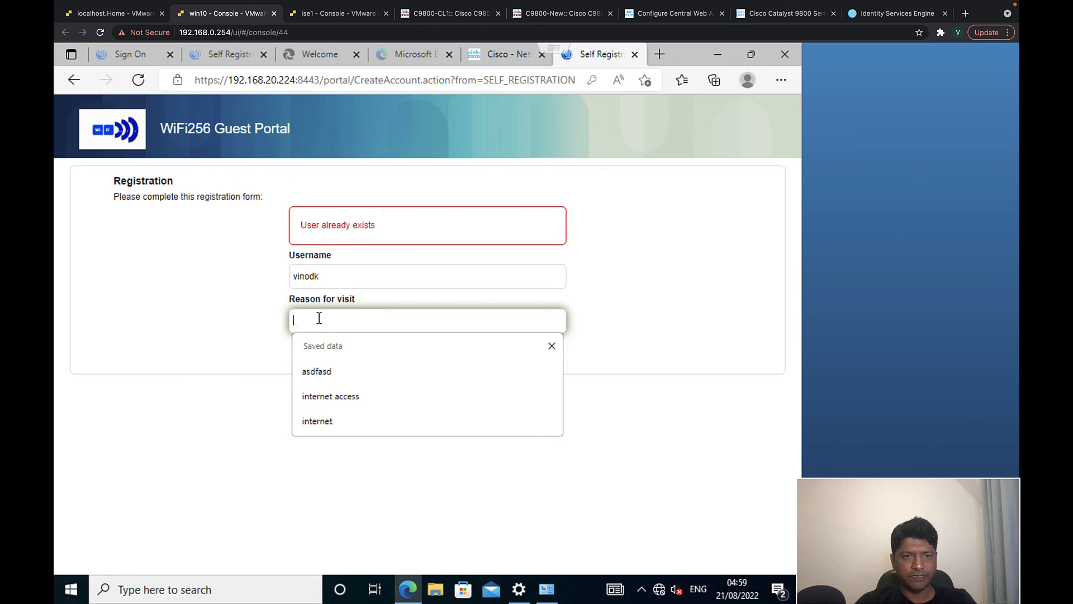
type("interenet")
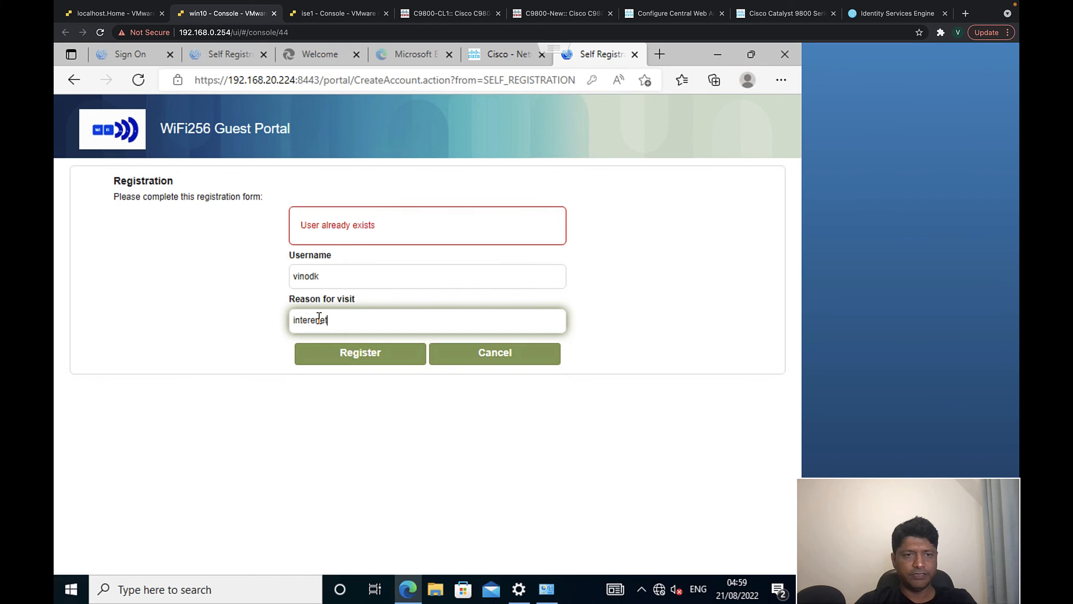
key("BackSpace")
key("BackSpace")
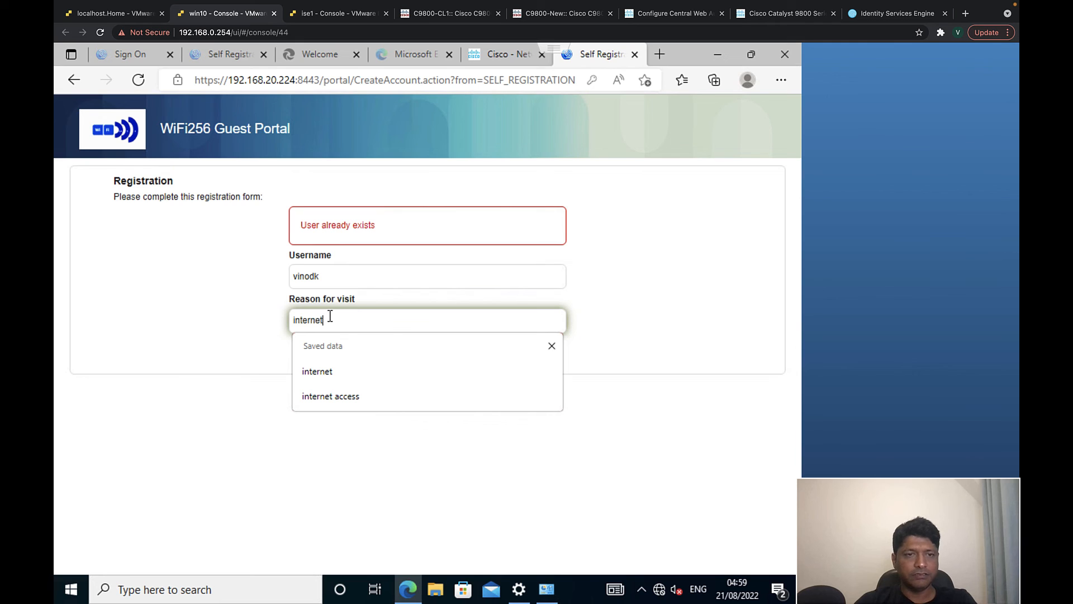
type("net")
left_click(237, 344)
left_click(333, 356)
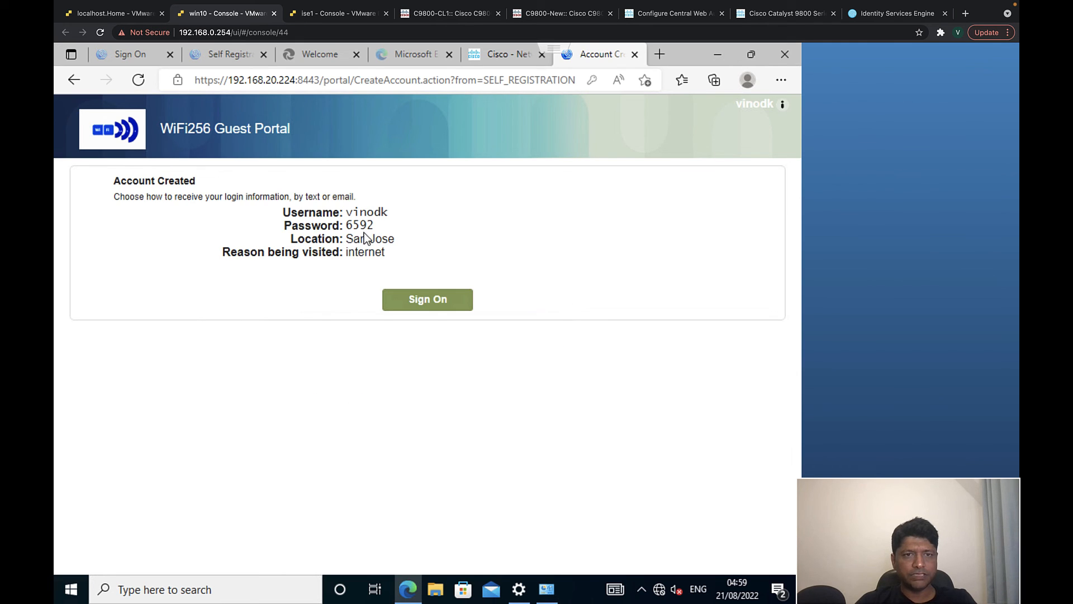
left_click(420, 300)
- Sign on to the ISE guest portal with the new guest username and password
type("vinodk")
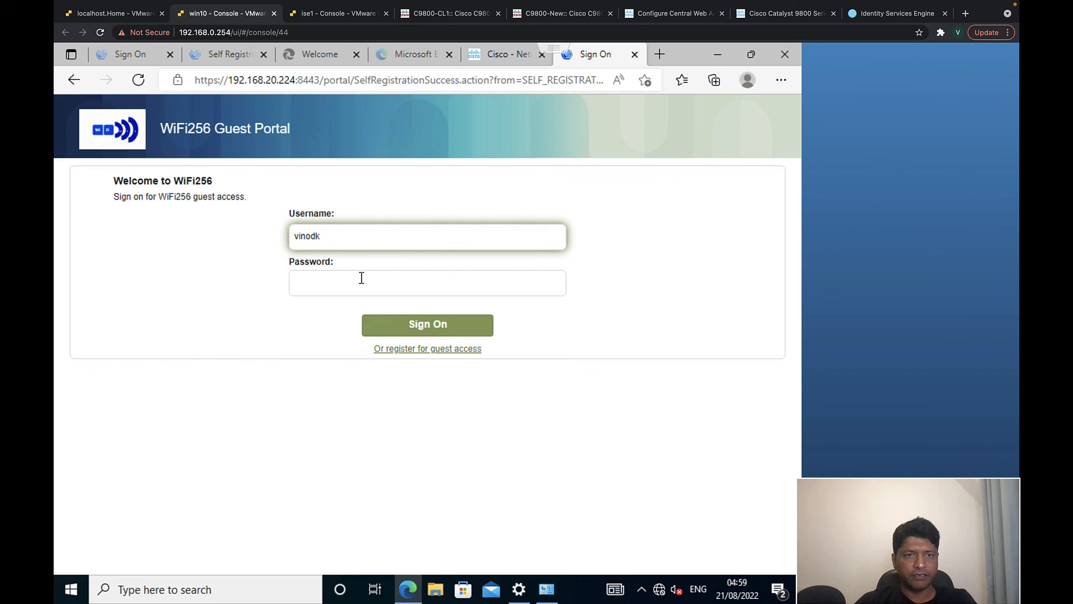
left_click(361, 278)
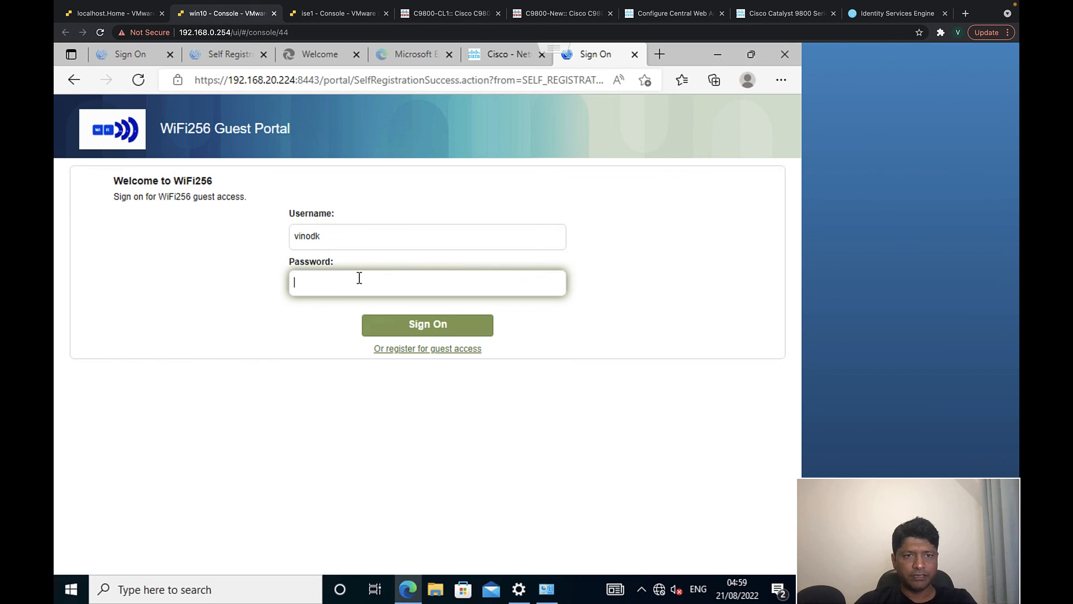
type("••••")
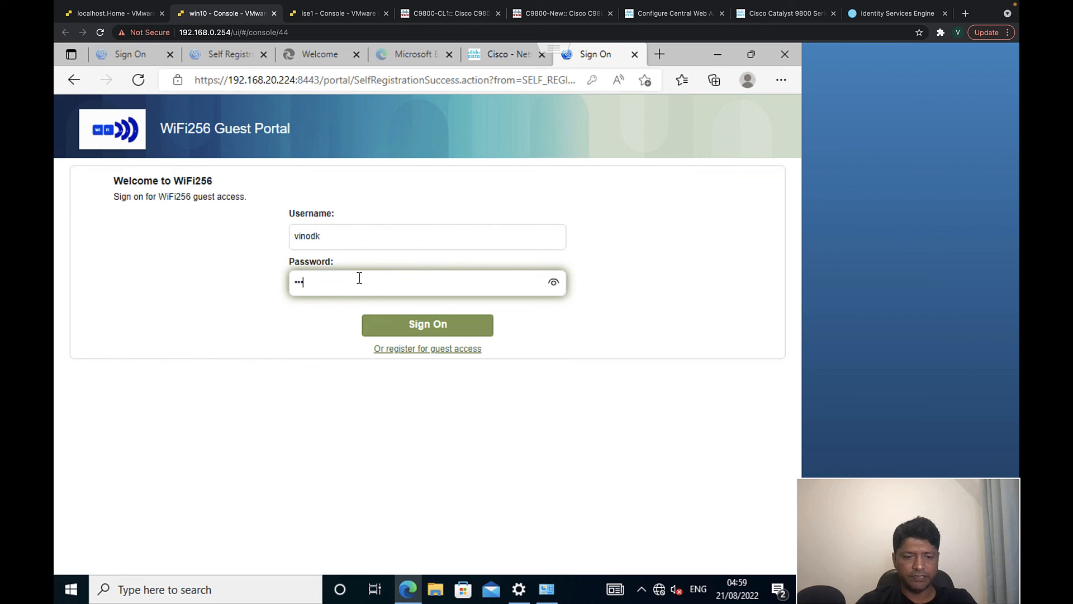
left_click(406, 325)
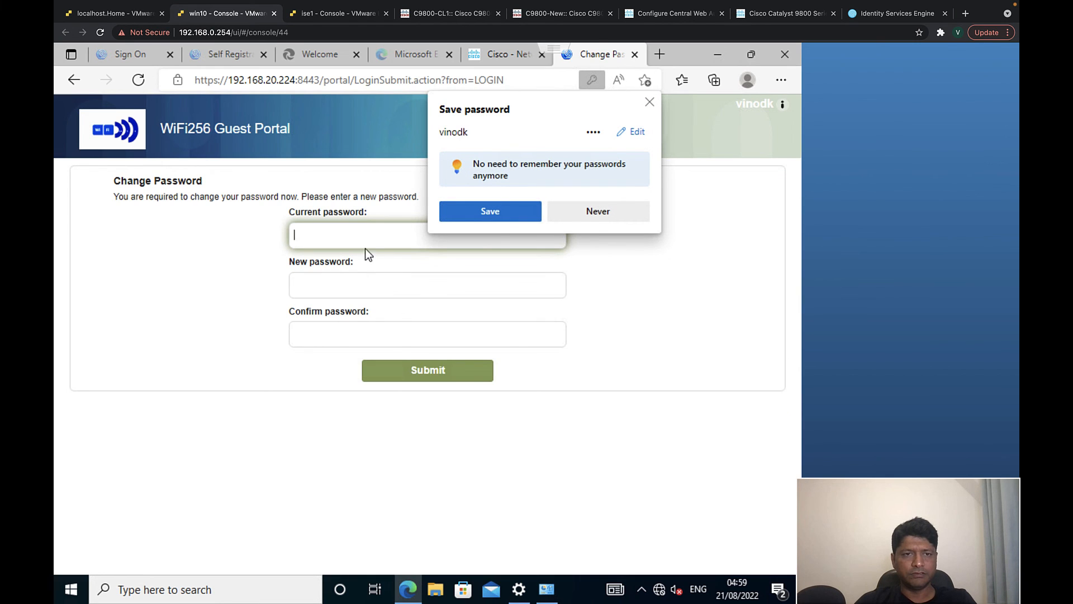
- Change the guest password with current, new and confirm entries, decline saving it, and continue
left_click(361, 238)
type("•••")
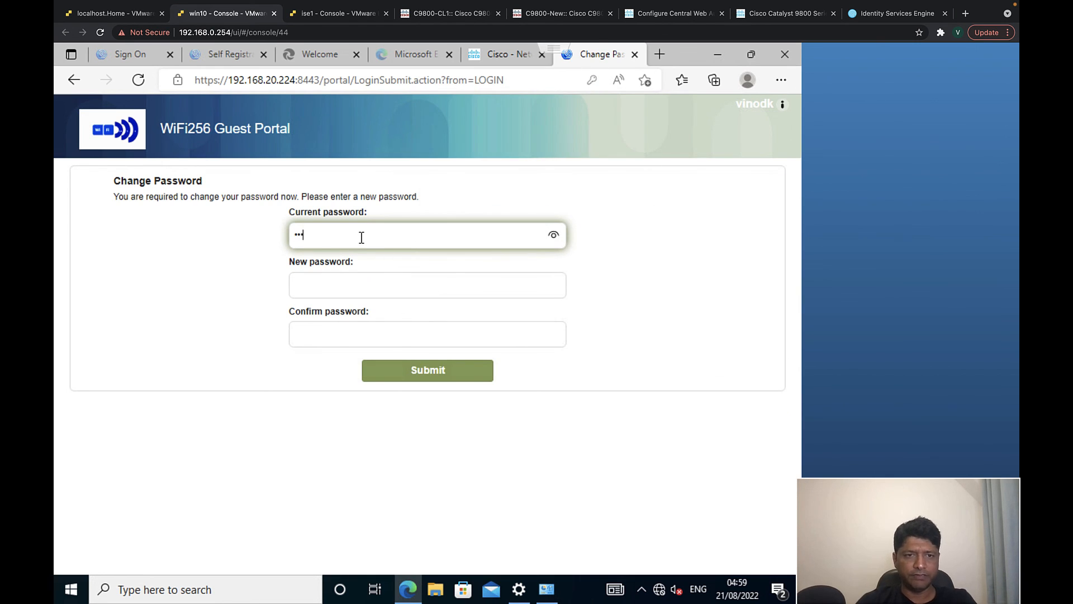
type("•")
left_click(348, 282)
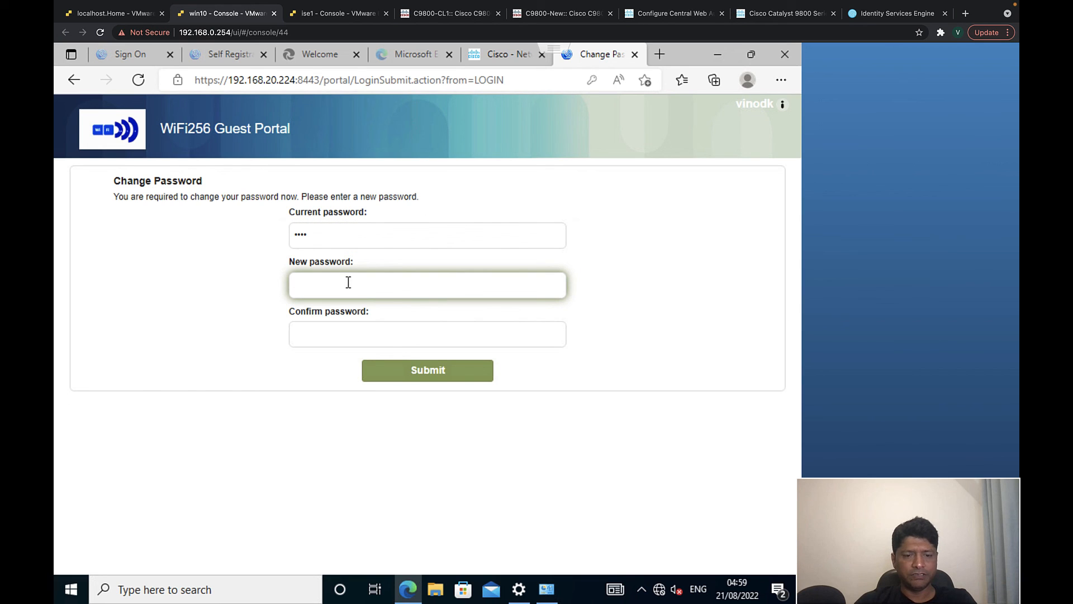
type("•")
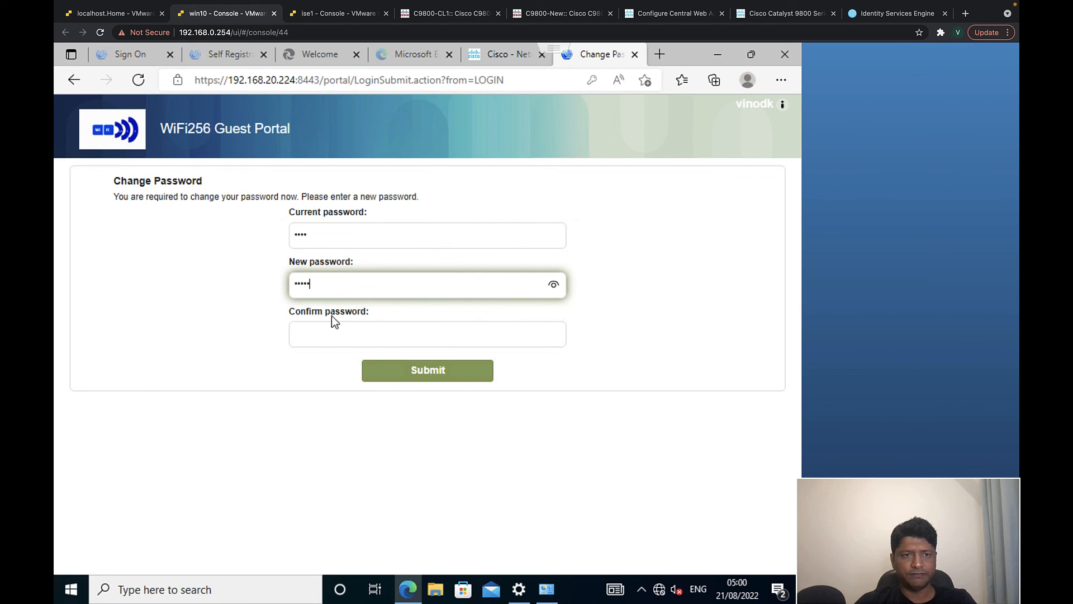
left_click(330, 323)
type("•")
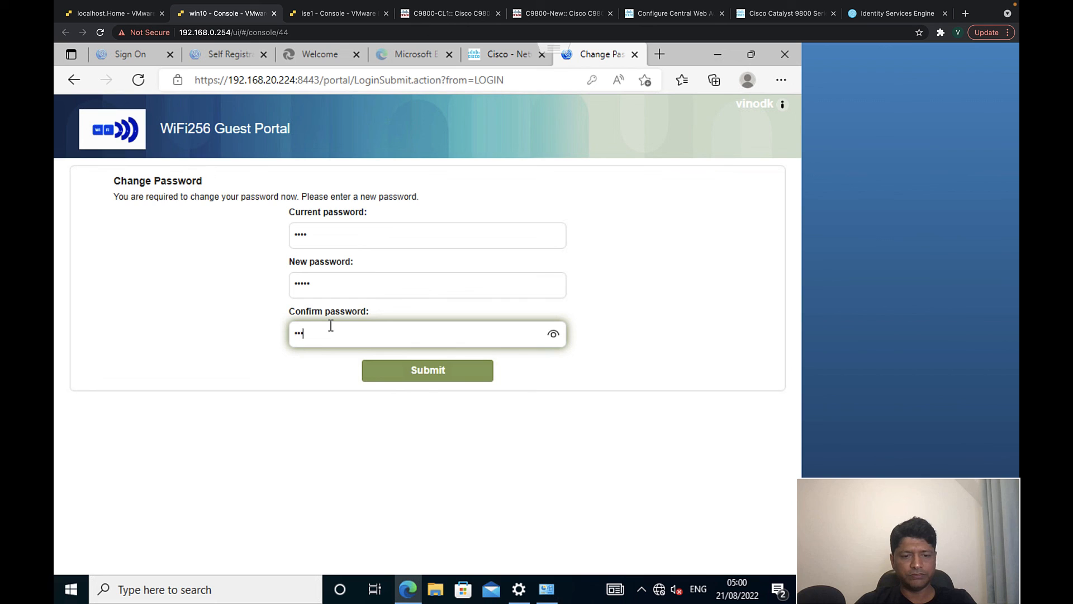
left_click(402, 371)
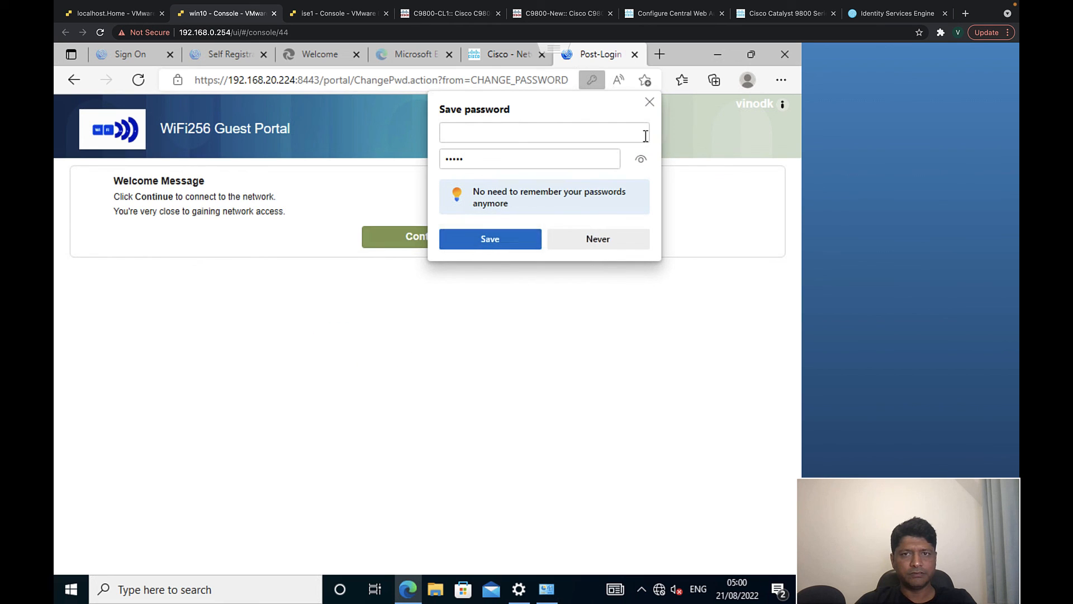
left_click(649, 102)
left_click(459, 234)
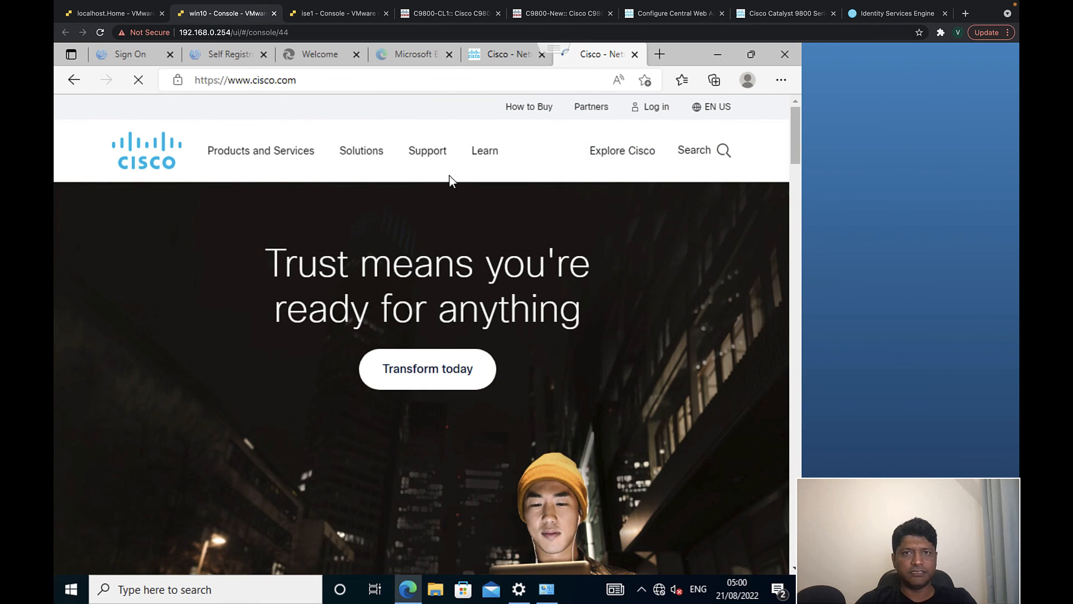
- In the C9800-CL1 terminal, try running 'show wireless client summary ipv4', which is rejected
left_click(458, 14)
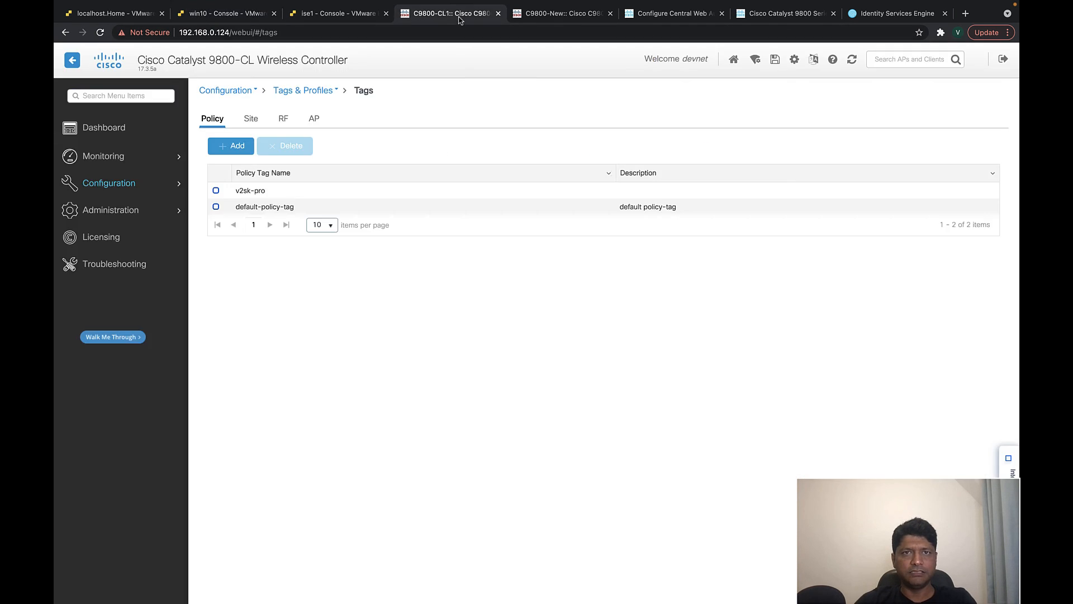
key("ctrl+Left")
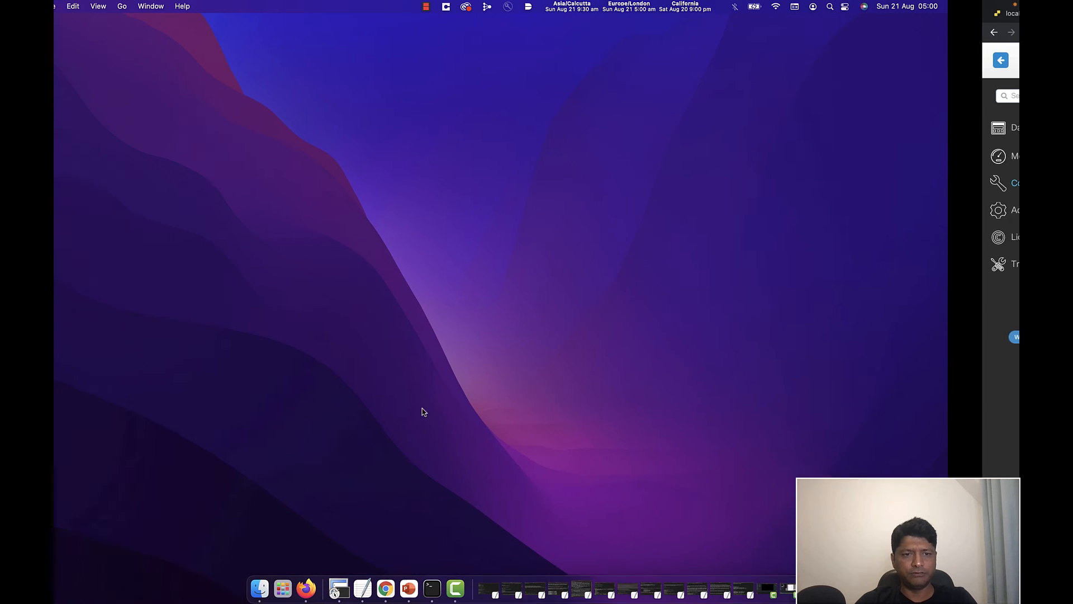
left_click(338, 589)
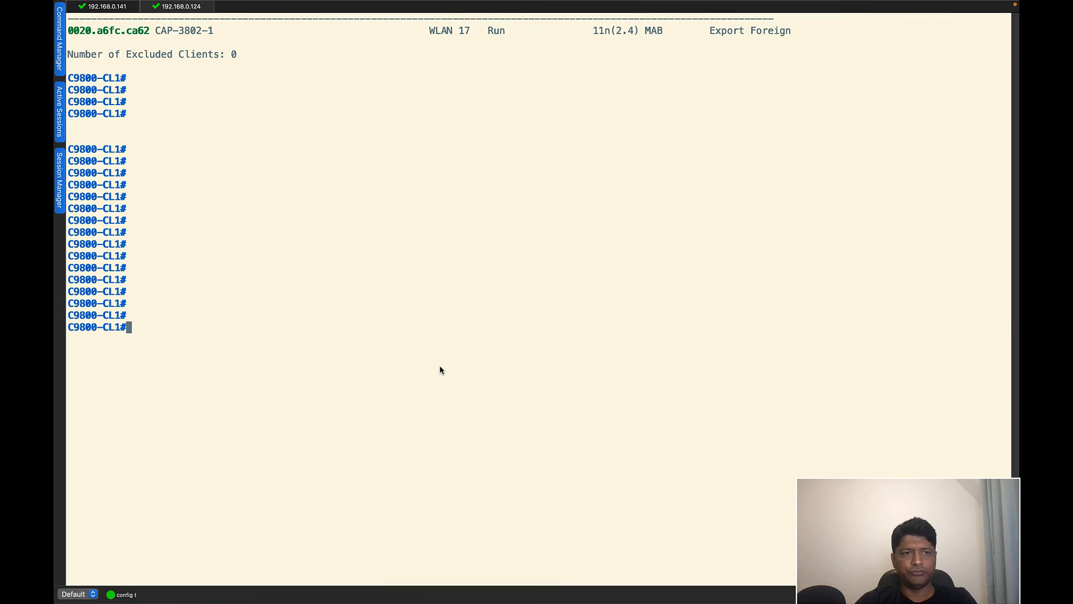
key("Return")
key("Return")
key("Return")
key("Return")
type("show")
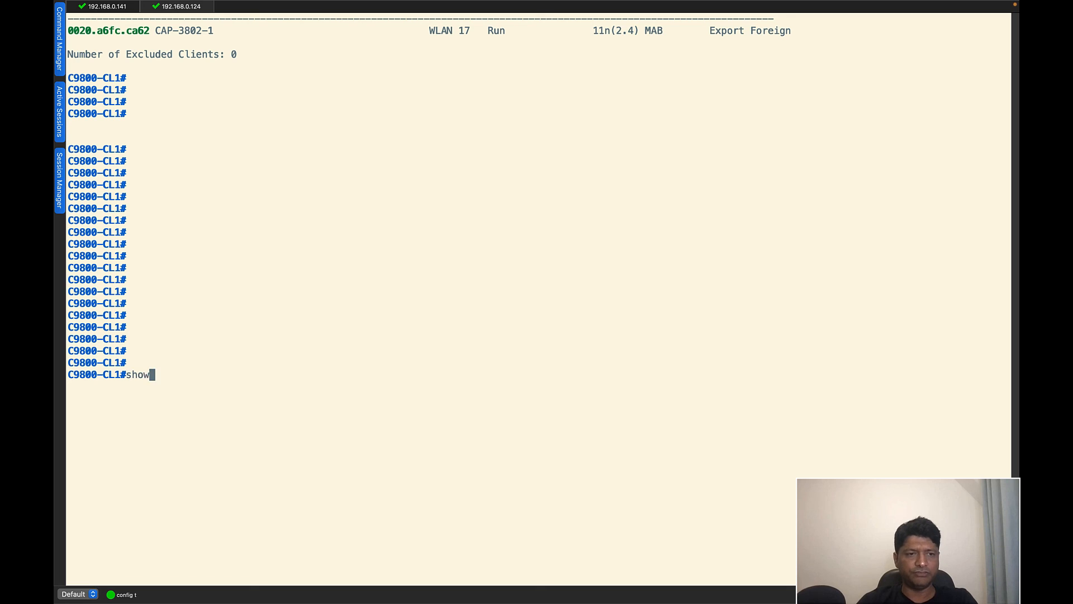
type(" wirele")
key("Tab")
type("c")
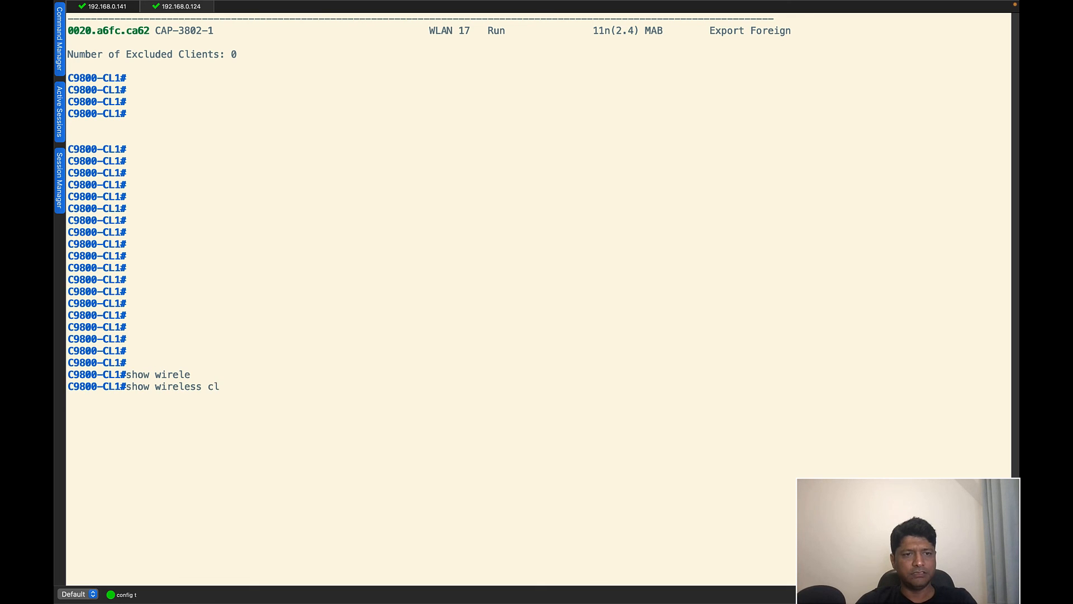
type("li")
key("Tab")
type("summ")
key("Tab")
type("ipv")
key("Return")
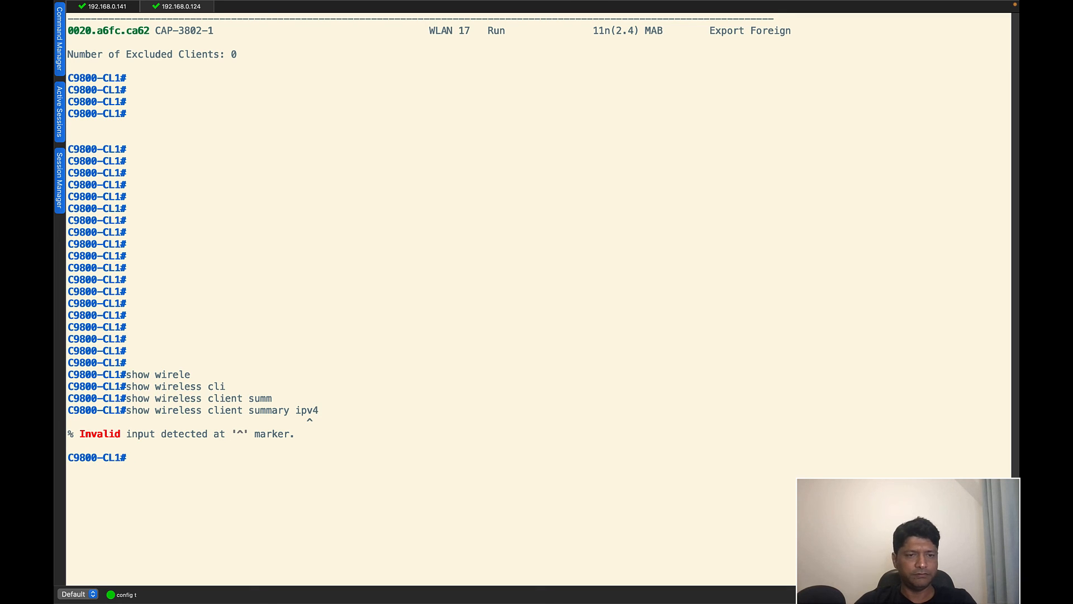
- Run 'show wireless client summary detail' and confirm the client is in Run state at 10.30.30.3
key("Up")
key("BackSpace")
key("BackSpace")
key("BackSpace")
key("BackSpace")
type("de")
key("Tab")
key("Return")
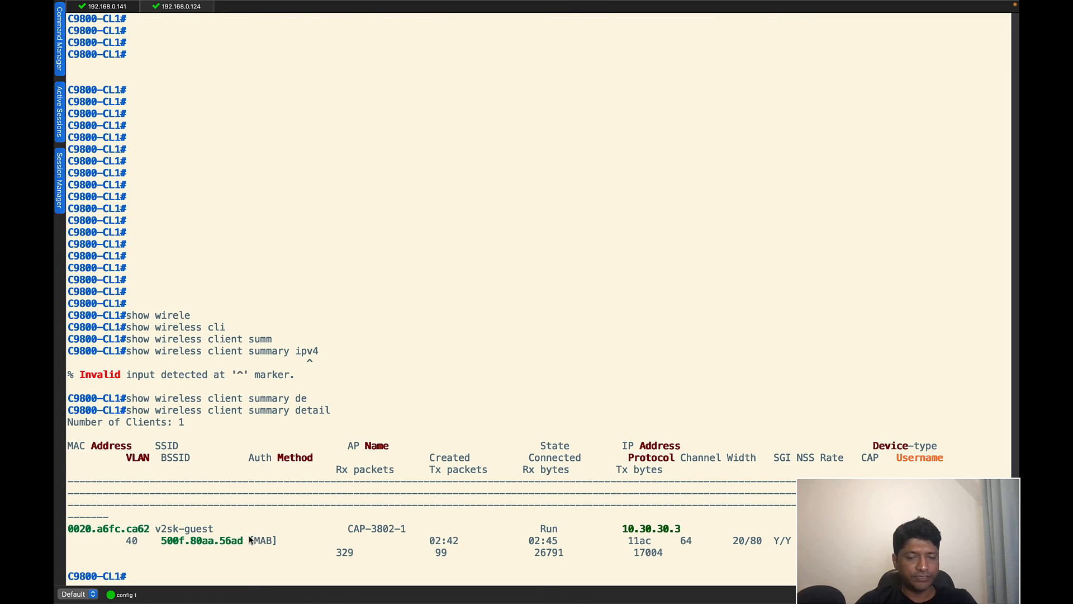
left_click_drag(680, 529, 625, 531)
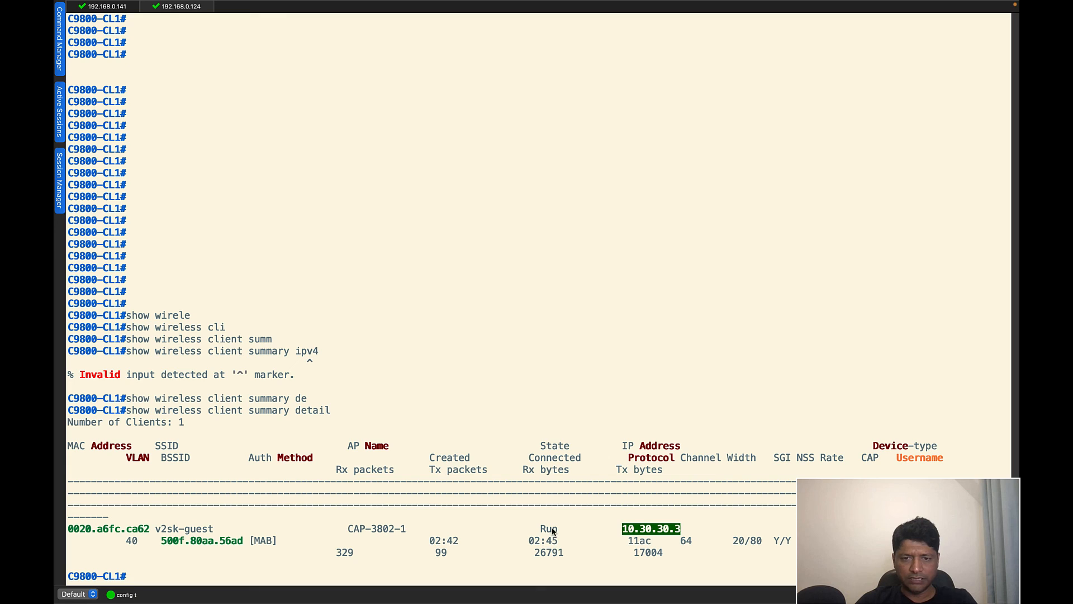
left_click_drag(554, 531, 539, 531)
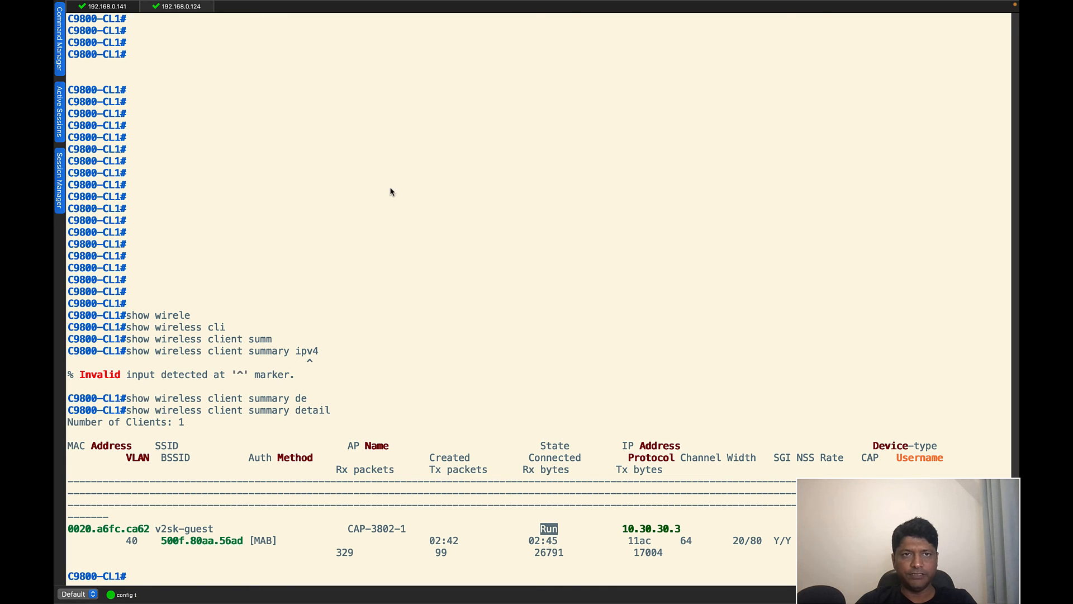
left_click(120, 9)
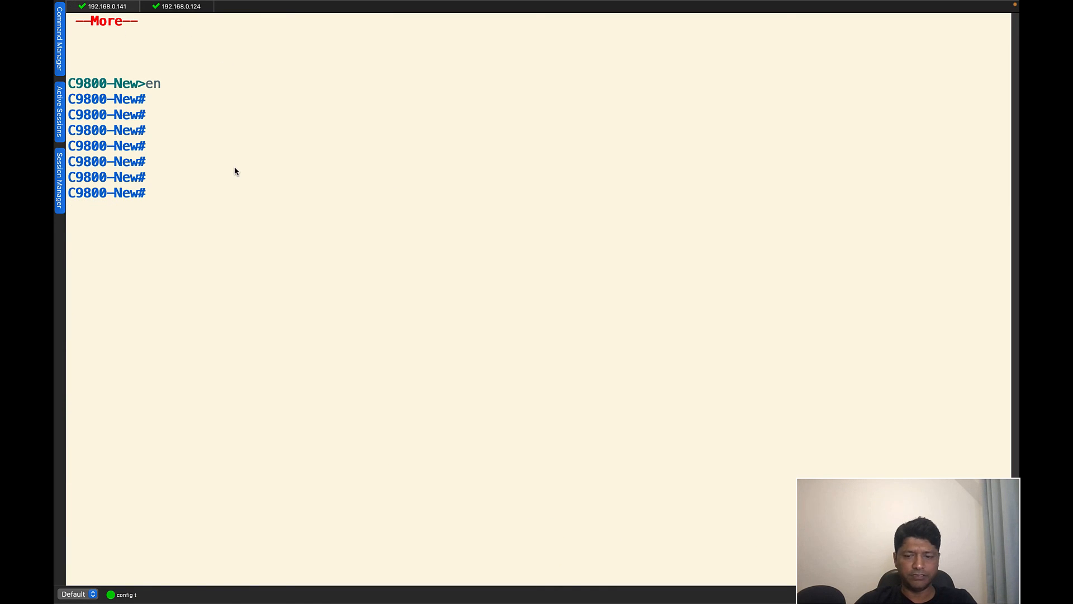
- On C9800-New, run 'show wireless client summary detail'
key("Return")
key("Return")
key("Return")
key("Return")
type("show wire")
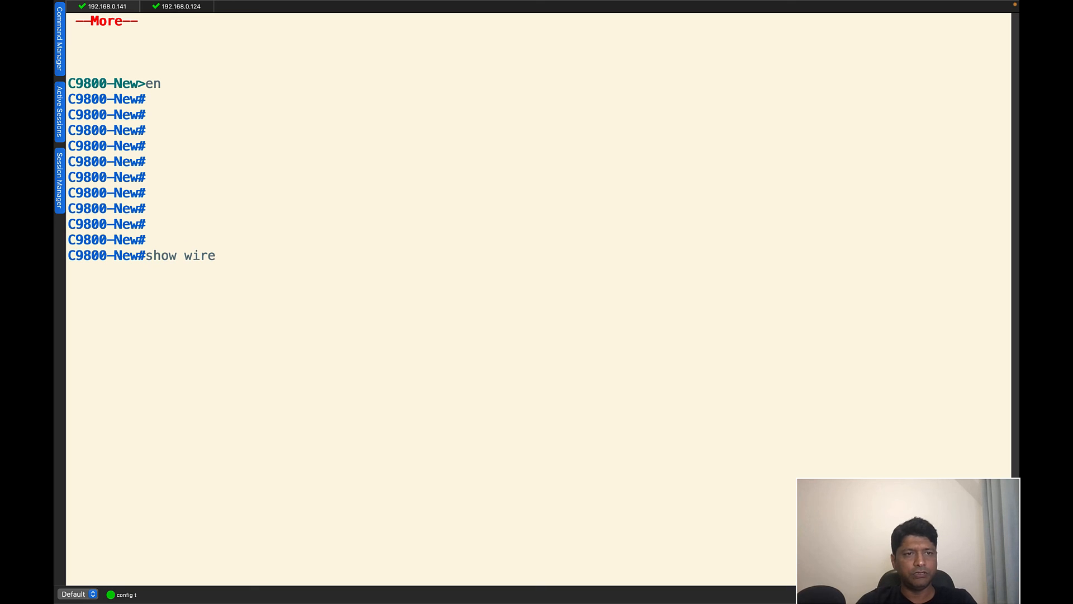
type("less ")
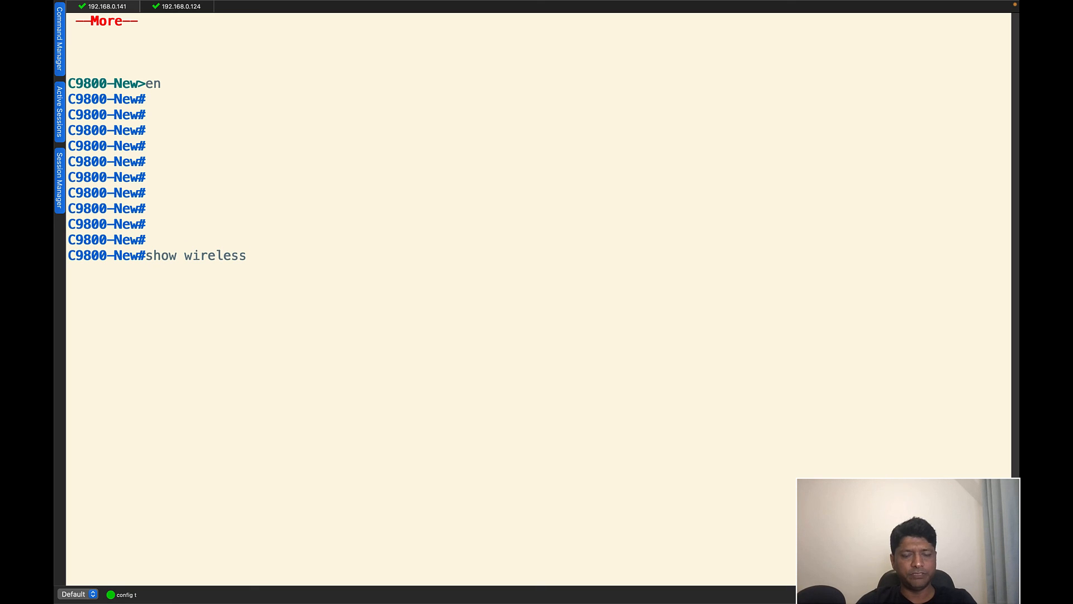
type("cli")
key("Tab")
type("summ")
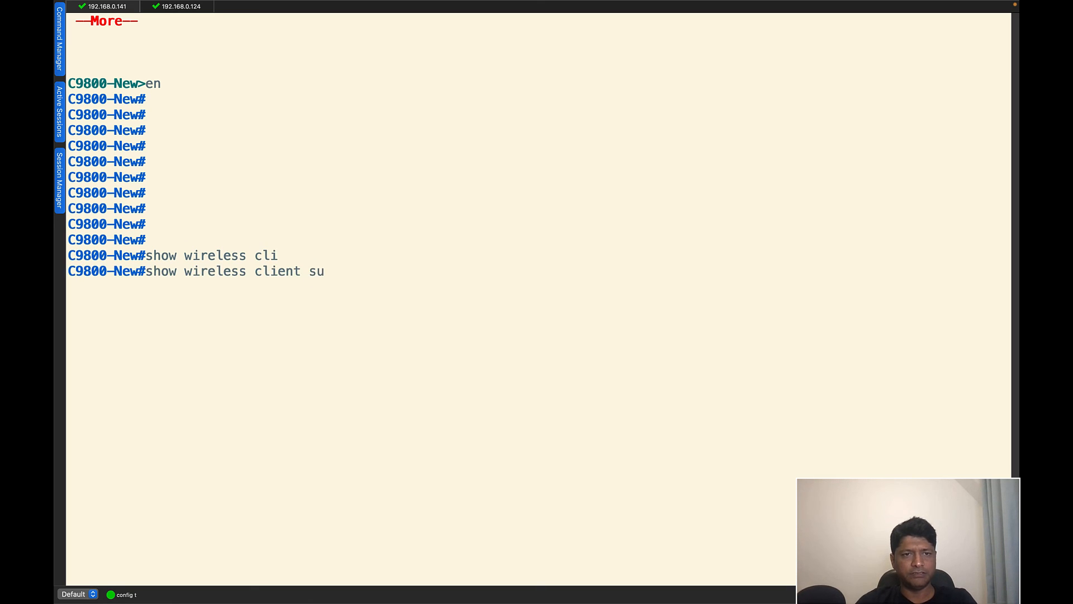
key("Tab")
type("de")
key("Tab")
key("Return")
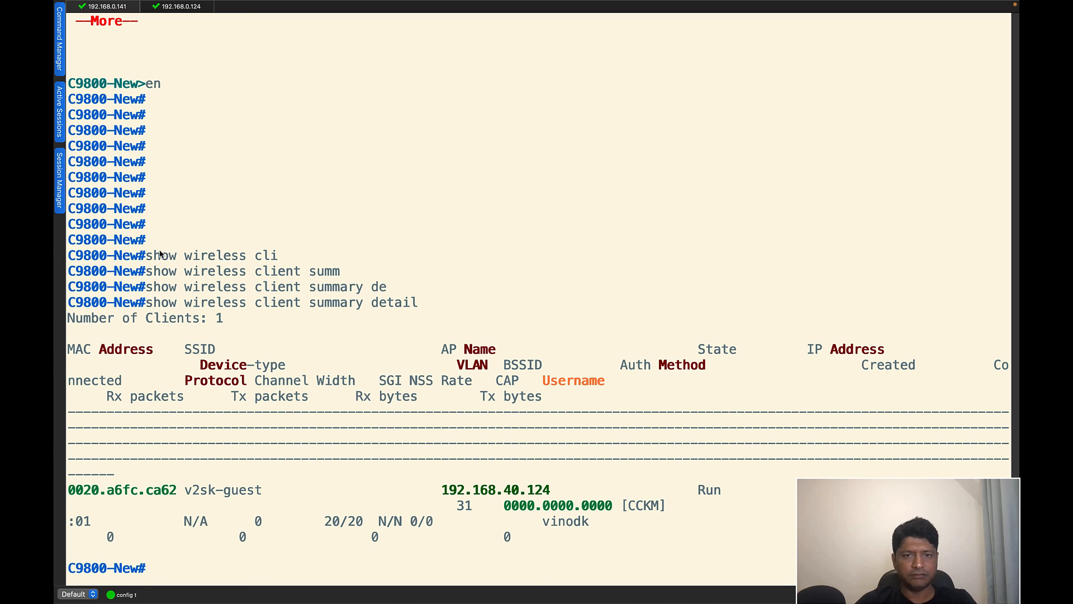
- Check the client's Run state and the 192.168.40.124 address in the output
left_click_drag(551, 490, 446, 490)
left_click_drag(725, 490, 696, 492)
left_click(810, 511)
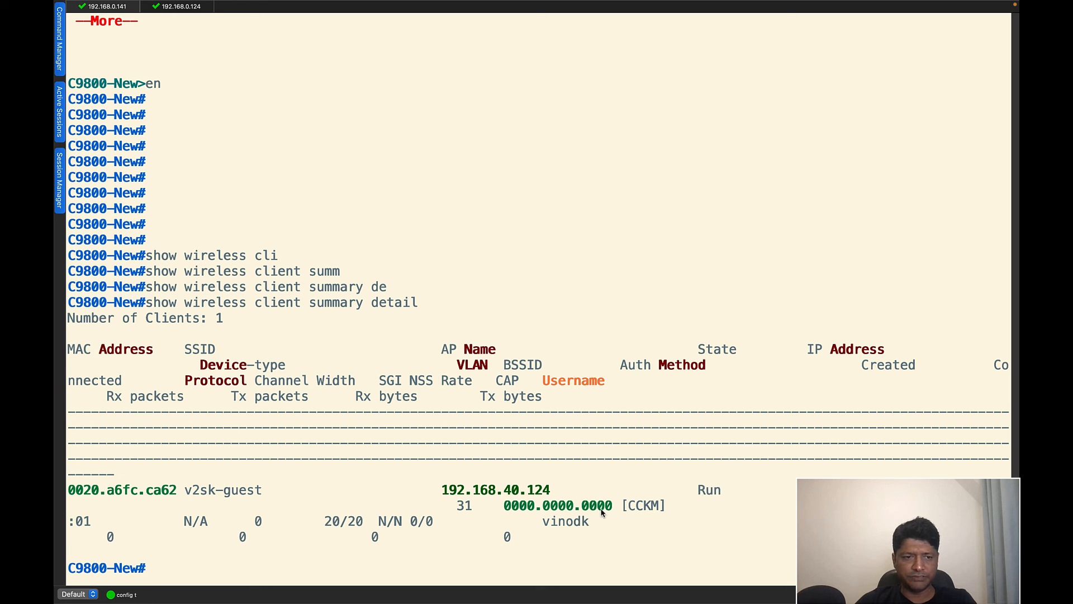
key("Return")
key("Return")
key("Return")
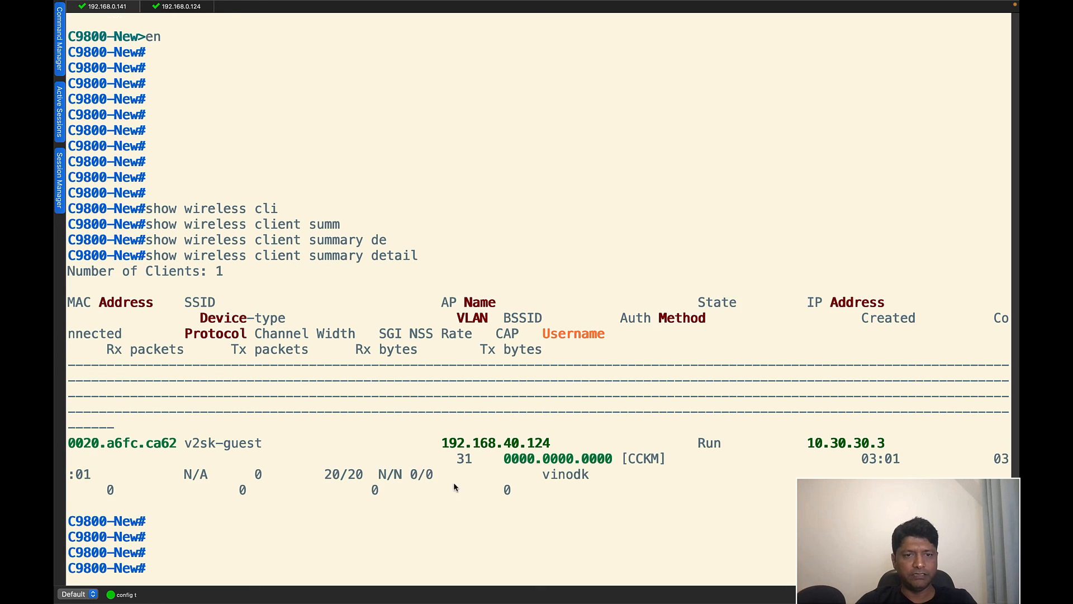
key("ctrl+Right")
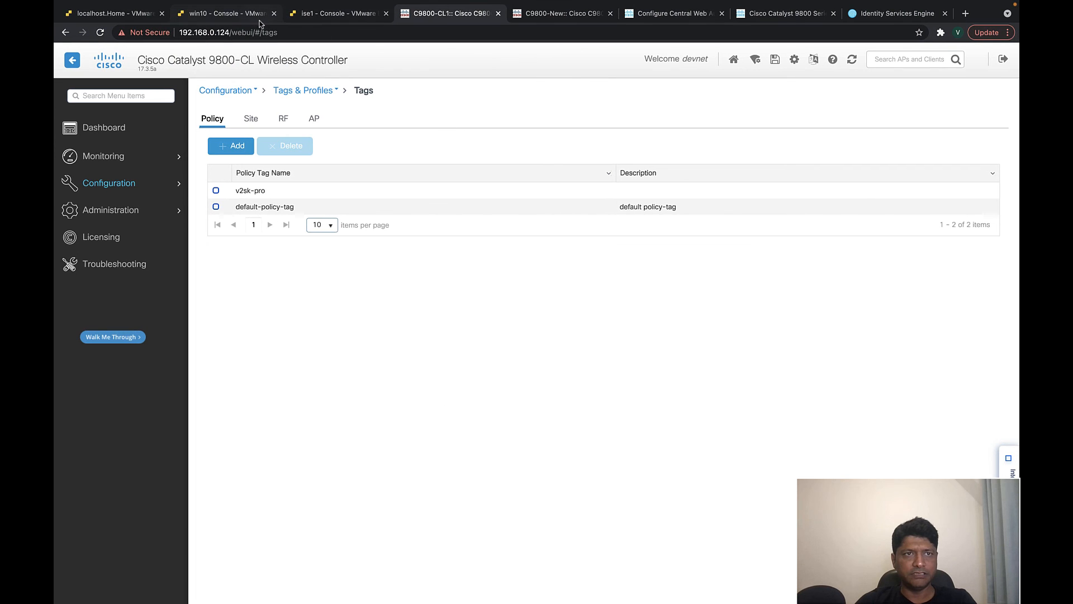
- On the guest VM, load google.com in a new Edge tab and accept all cookies
left_click(246, 13)
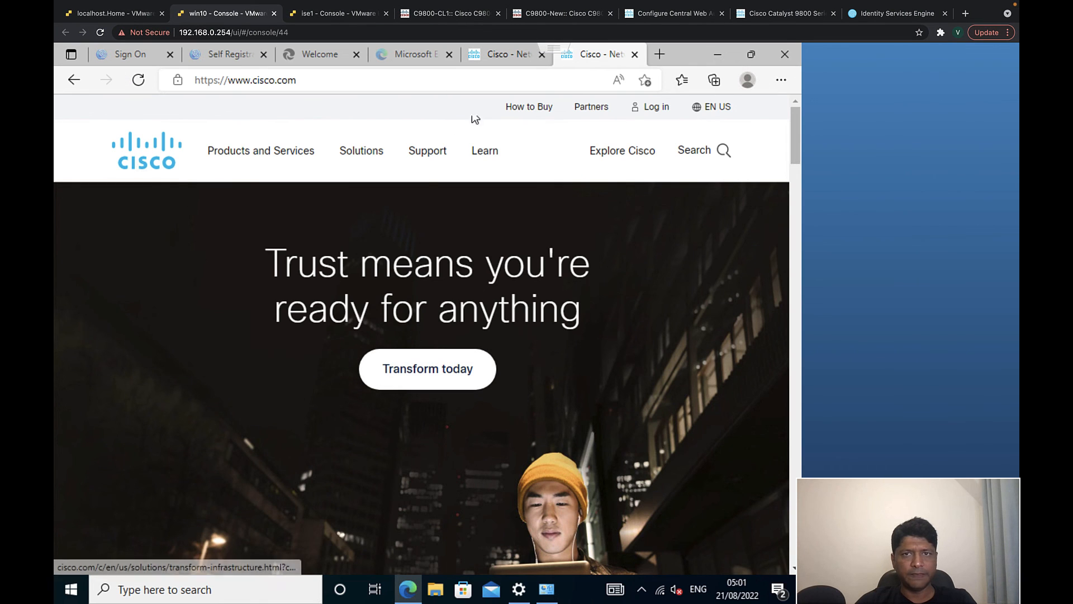
left_click(660, 54)
type("google")
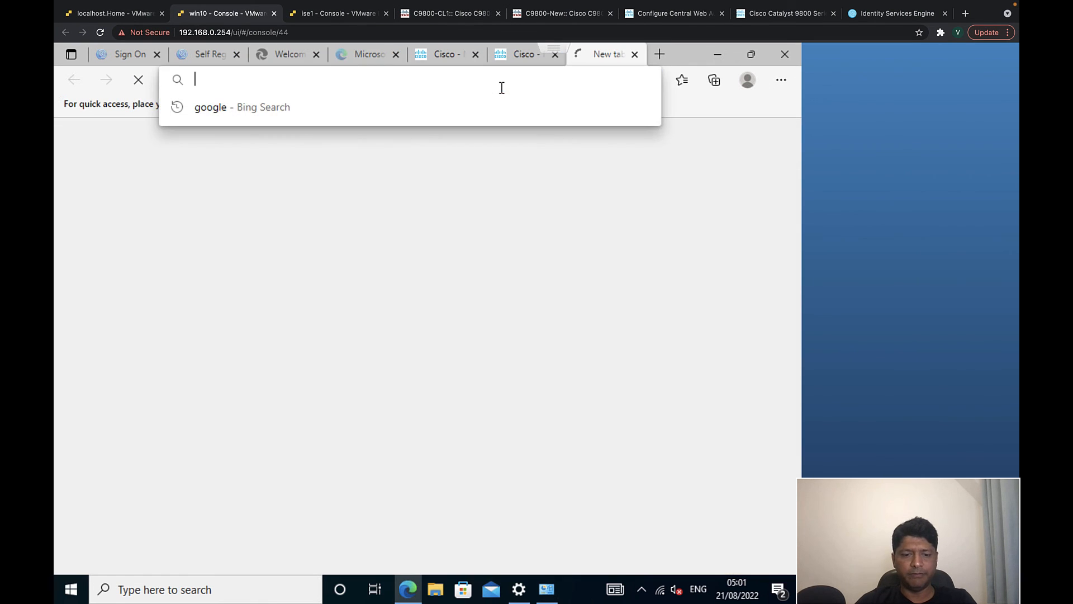
type(".com")
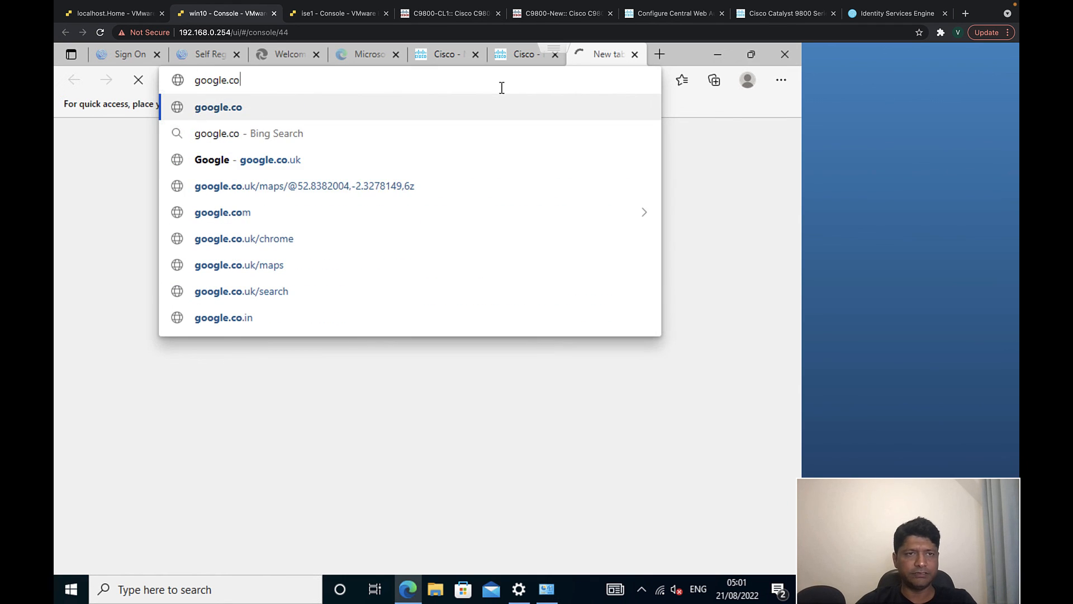
key("Return")
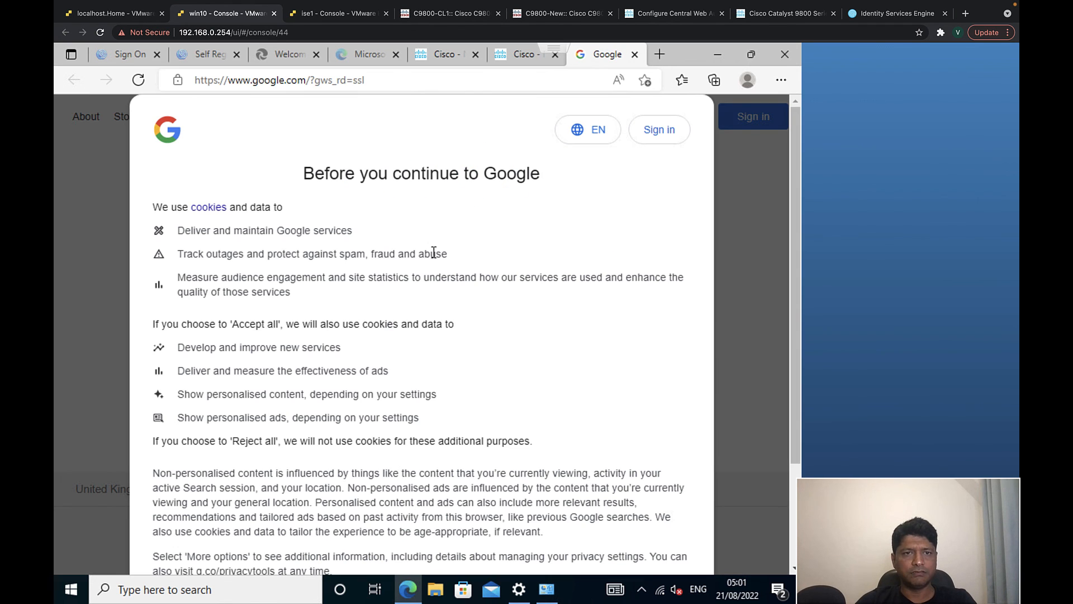
scroll(580, 235, "down", 2)
left_click(496, 480)
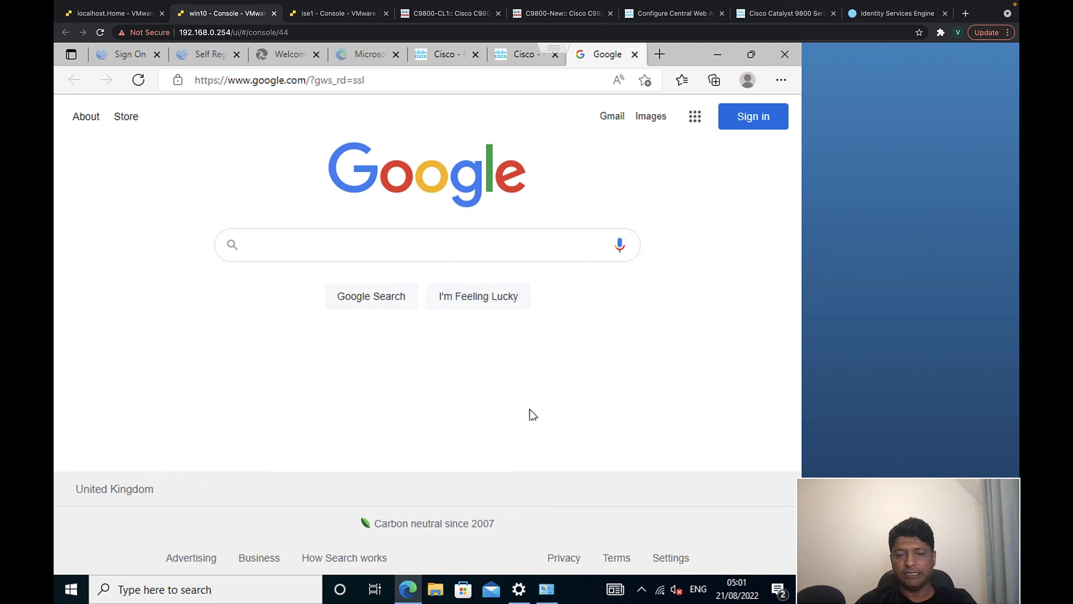
key("ctrl+Left")
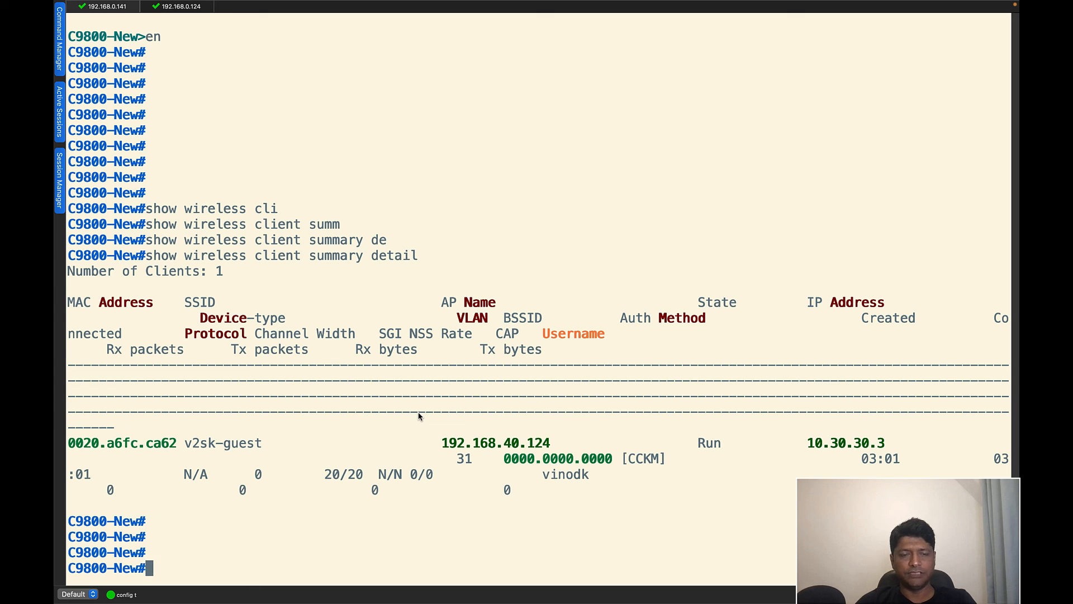
key("ctrl+Right")
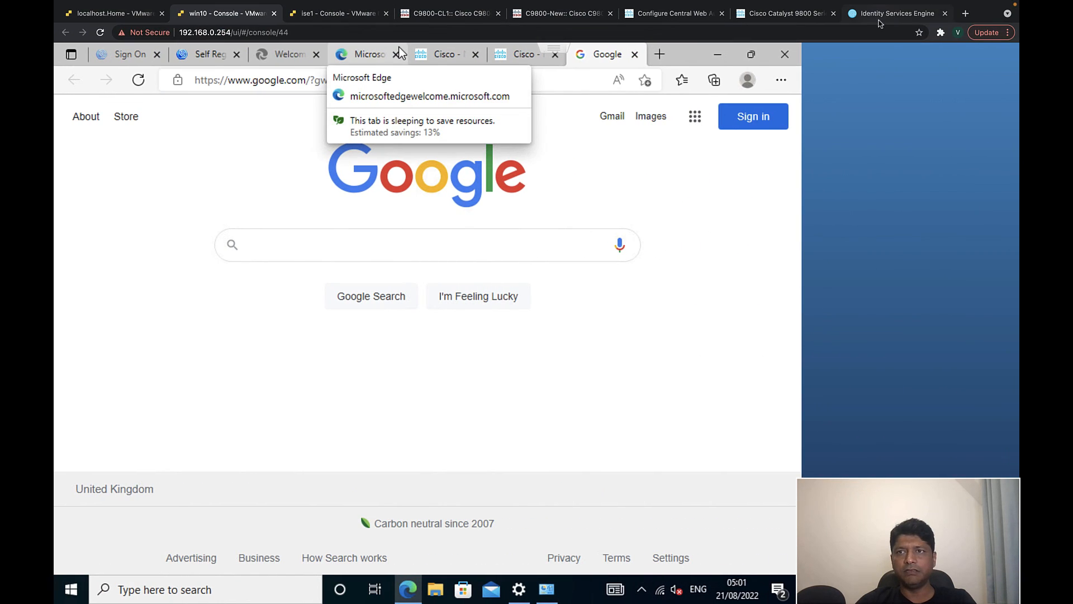
left_click(878, 16)
- Open the newest RADIUS Live Logs detail report and confirm Authorize-Only succeeded via guest_Authenticated
left_click(80, 58)
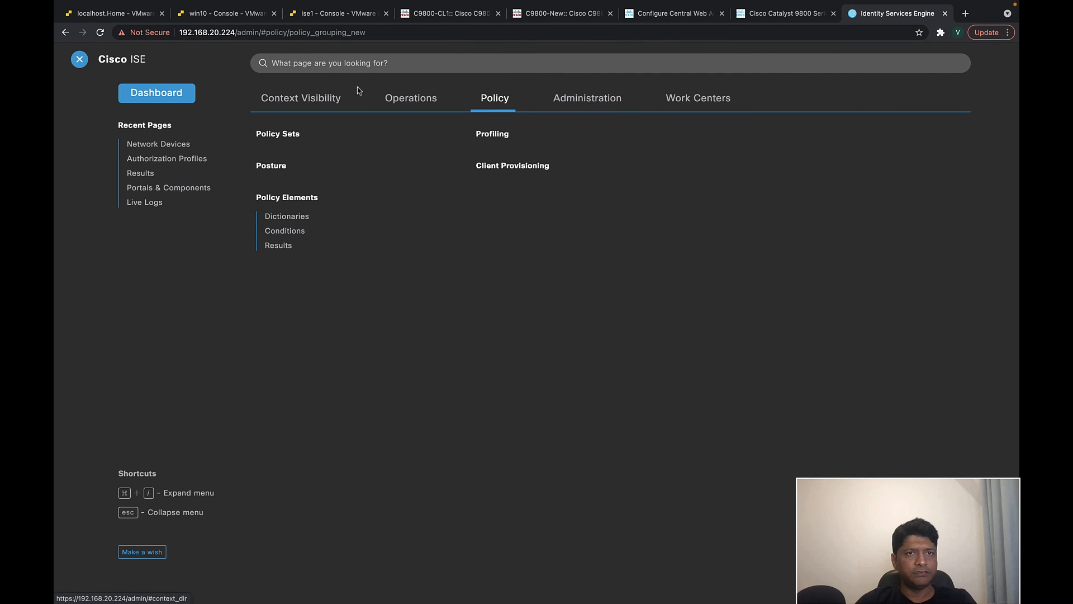
left_click(410, 98)
left_click(292, 155)
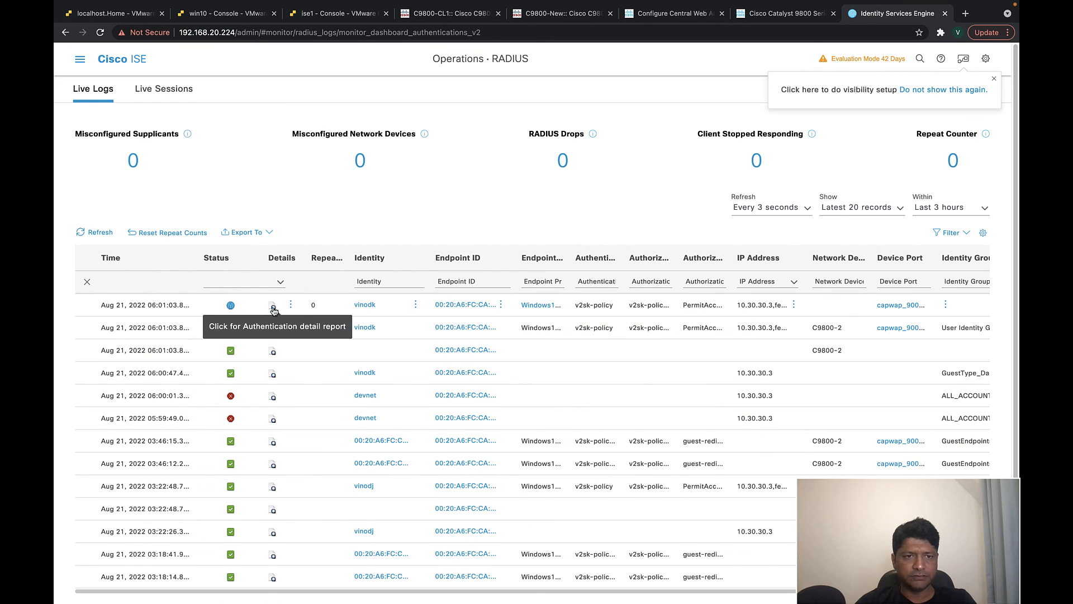
left_click(273, 307)
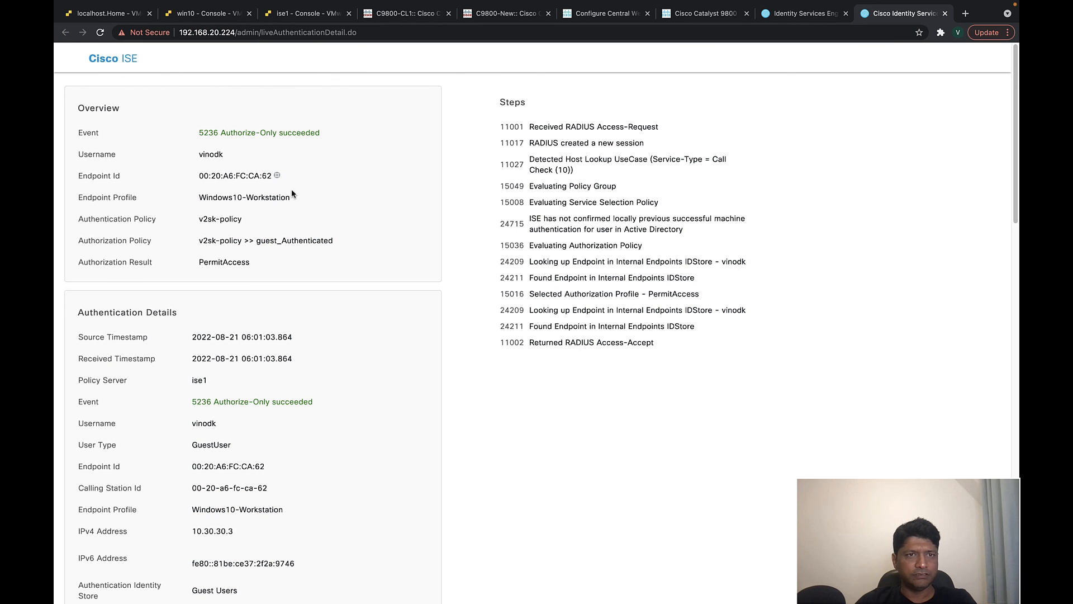
left_click_drag(235, 134, 322, 134)
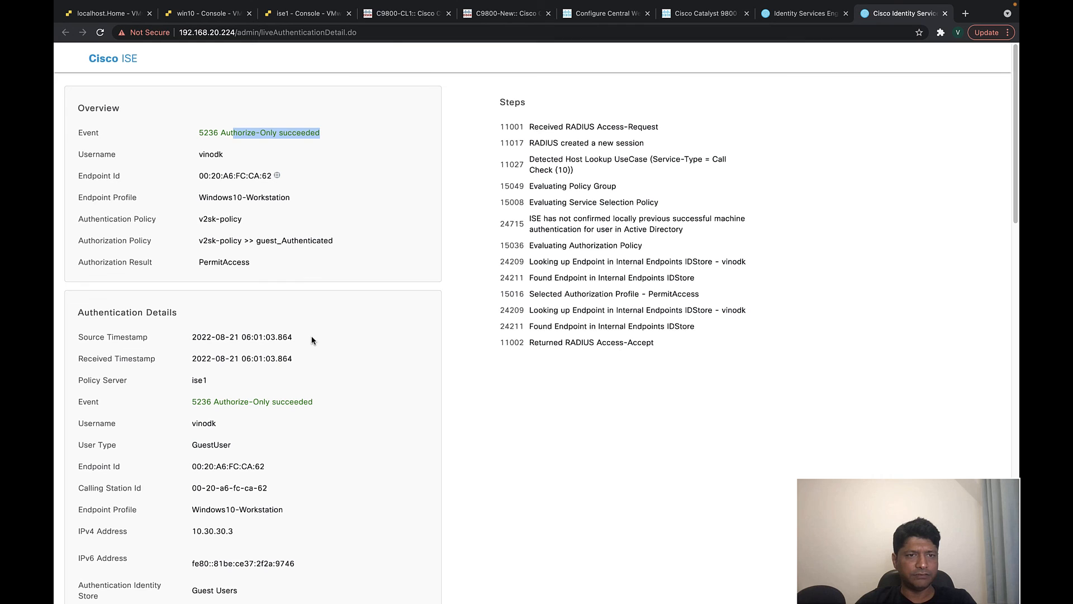
scroll(312, 340, "down", 1)
left_click_drag(258, 233, 323, 233)
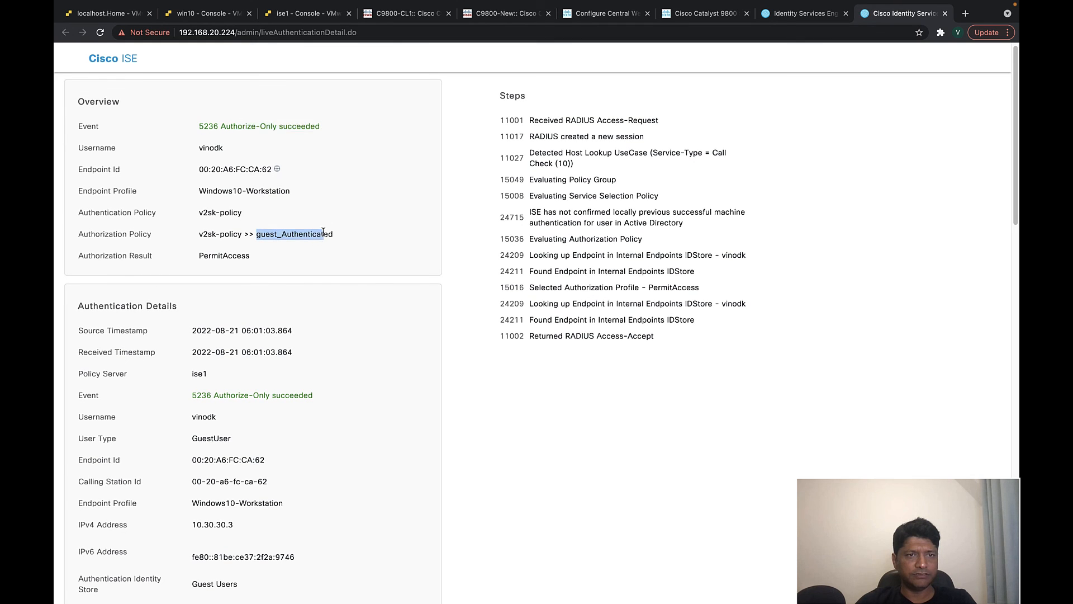